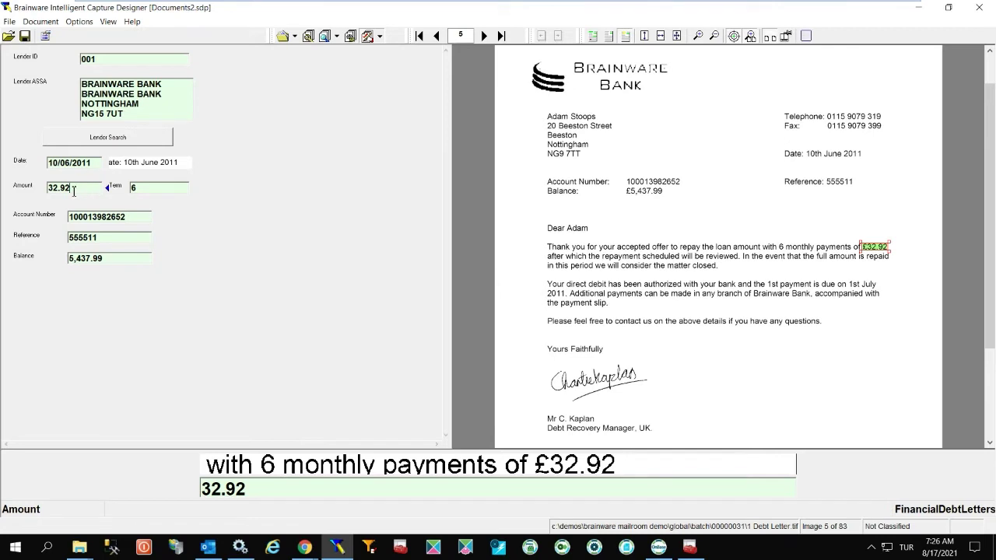
Check the extracted Term, Account Number, Reference and Balance fields against their highlighted source text in the debt letter.
{"action": "left_click", "coordinate": [161, 188]}
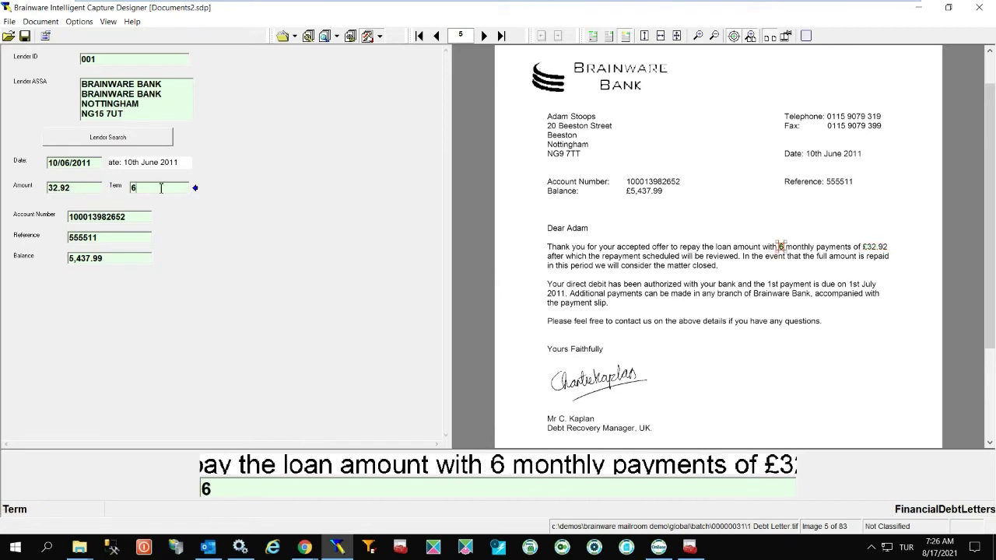
{"action": "left_click", "coordinate": [134, 216]}
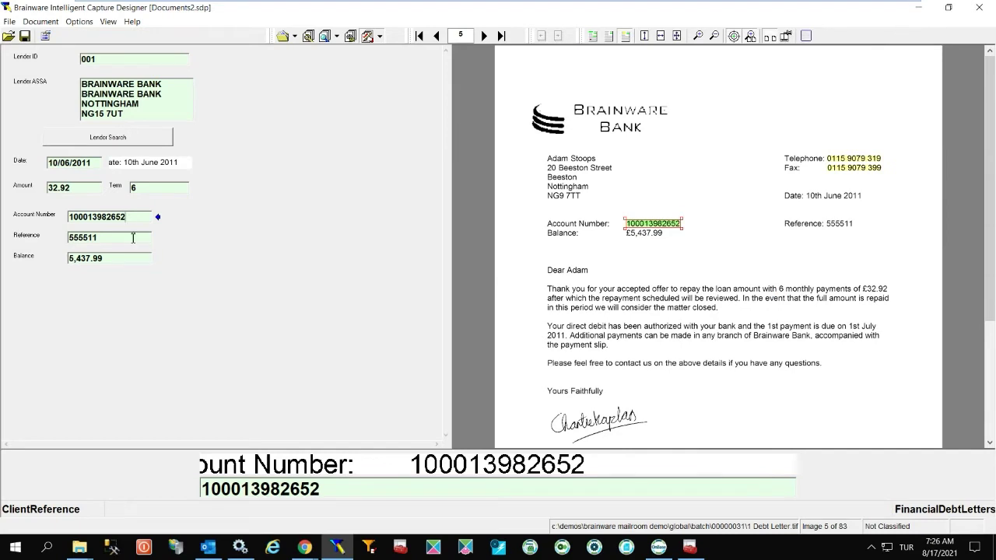
{"action": "left_click", "coordinate": [133, 237]}
{"action": "left_click", "coordinate": [124, 257]}
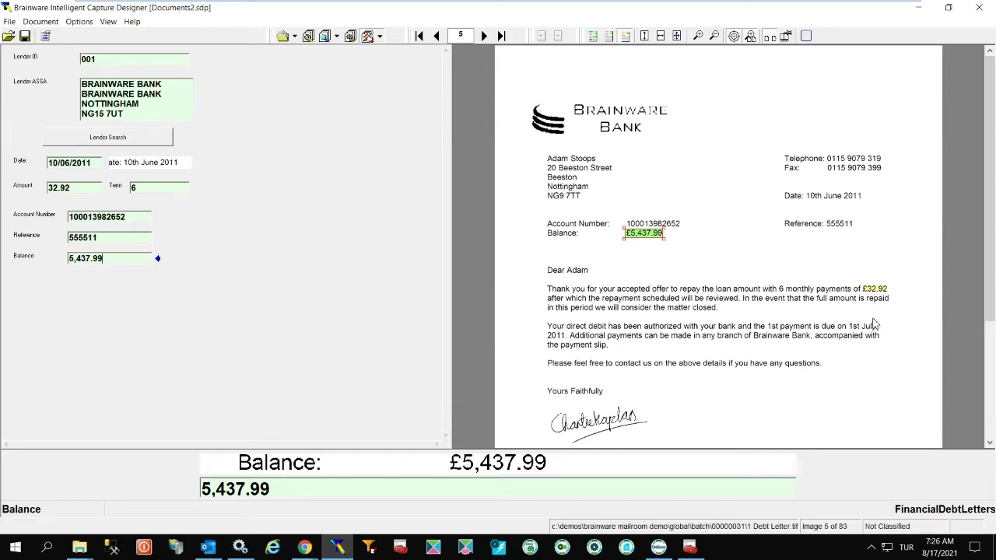
Put the Designer away, bring up the Web Verifier browser window, and switch to File Explorer with the Demo folder maximized.
{"action": "left_click", "coordinate": [922, 12]}
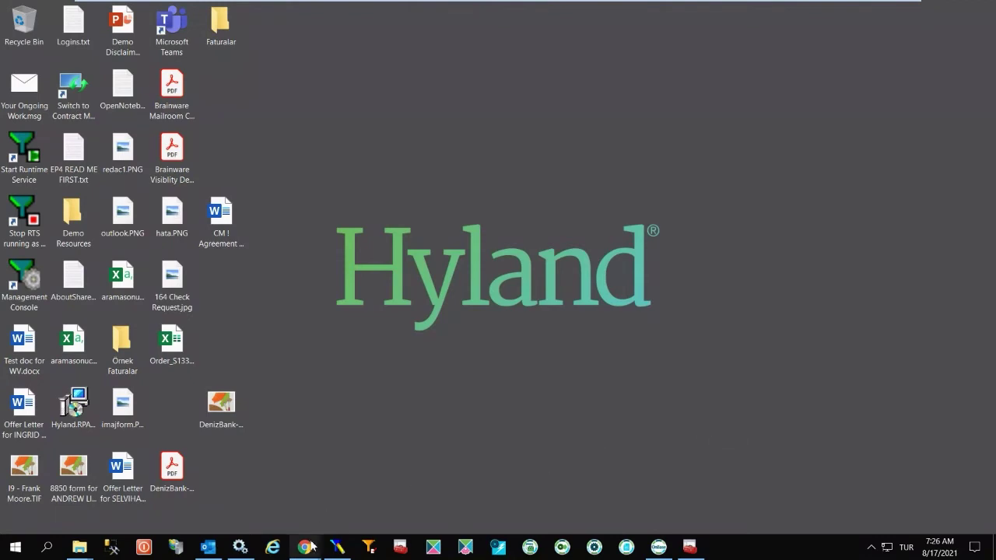
{"action": "left_click", "coordinate": [245, 508]}
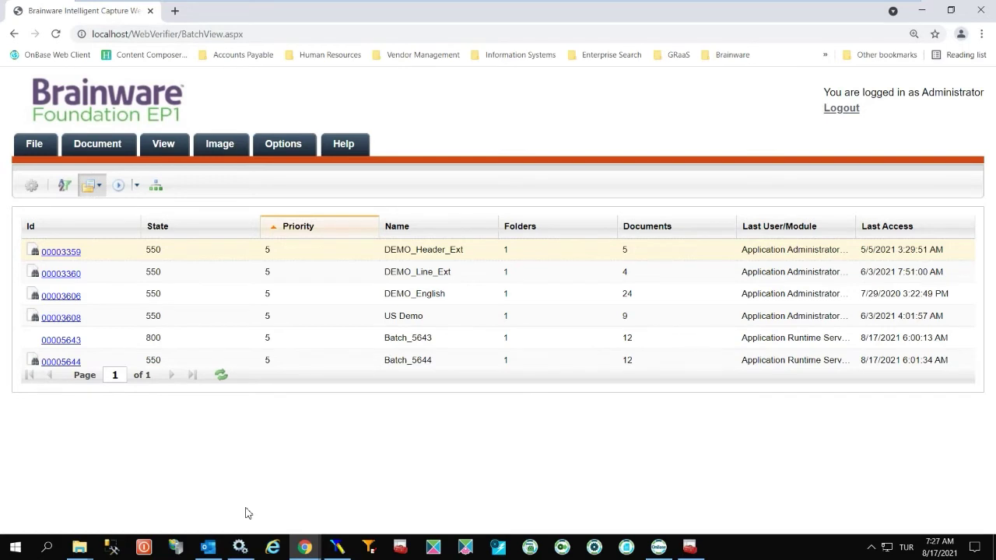
{"action": "left_click", "coordinate": [79, 547]}
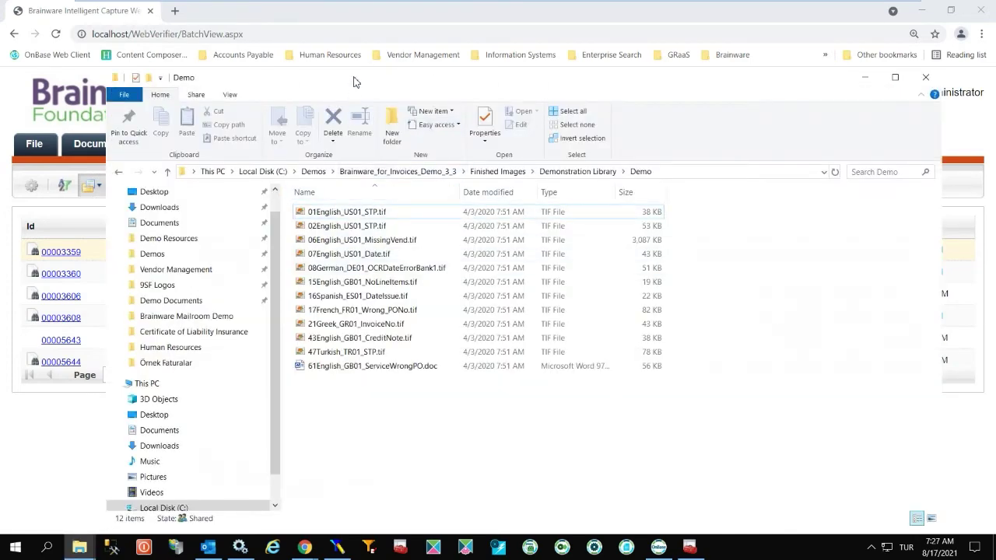
{"action": "double_click", "coordinate": [354, 82]}
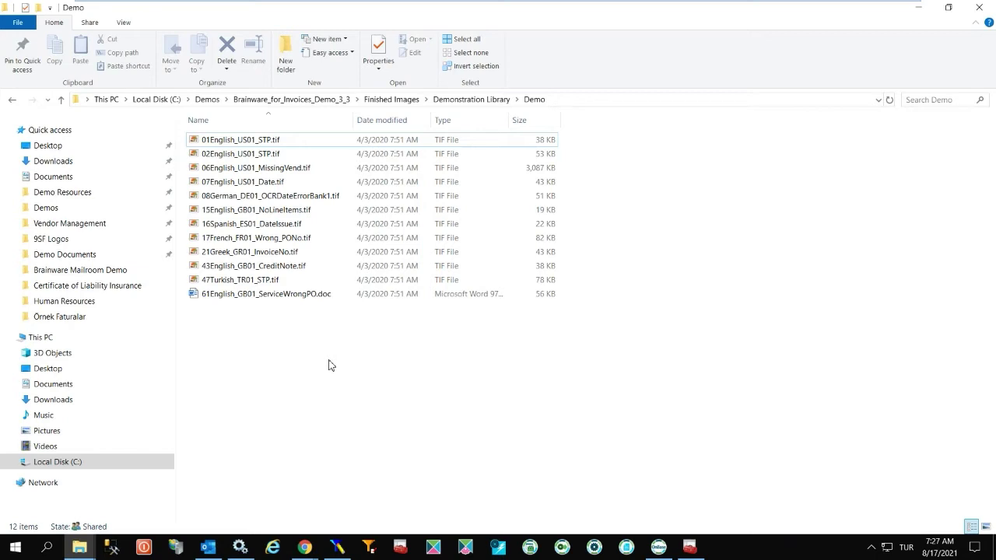
Examine the sample invoice images in the Demo folder one after another, starting with 01English_US01_STP.tif, and close the viewer.
{"action": "left_click", "coordinate": [249, 140]}
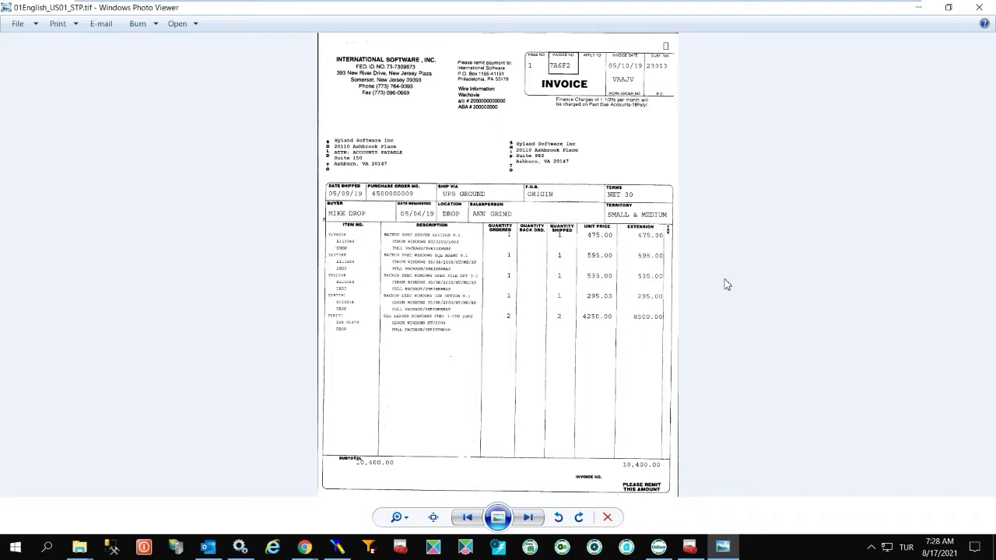
{"action": "key", "text": "Right"}
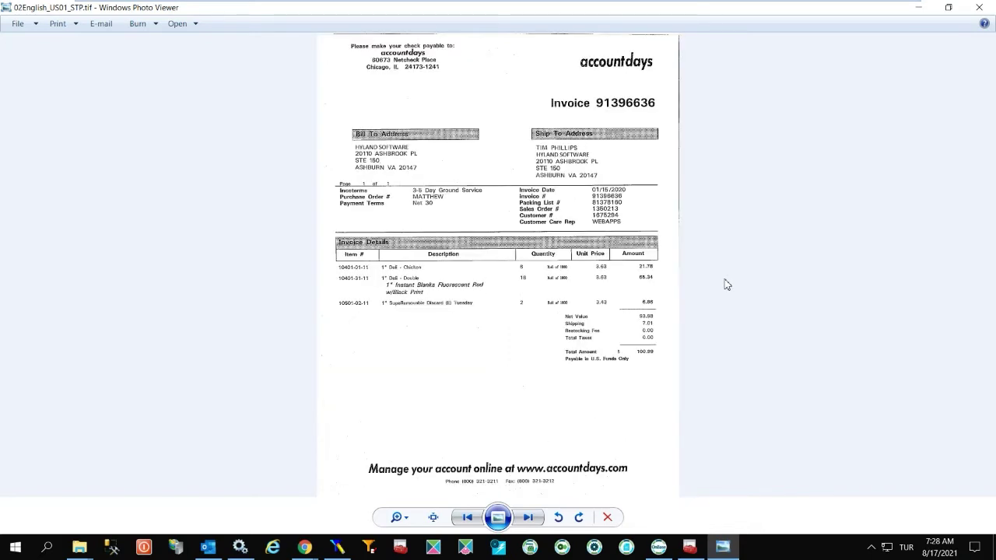
{"action": "key", "text": "Right"}
{"action": "key", "text": "Right"}
{"action": "key", "text": "Right"}
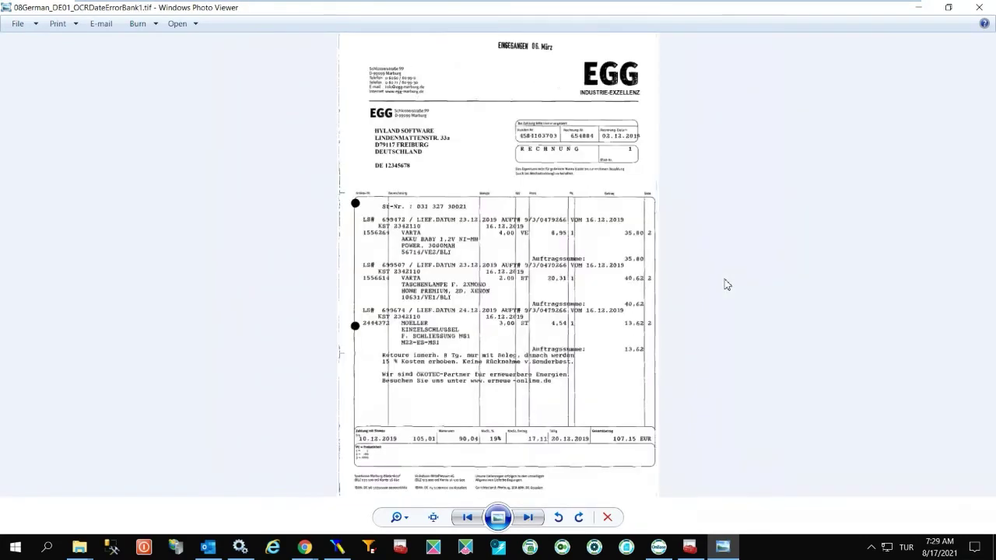
{"action": "key", "text": "Right"}
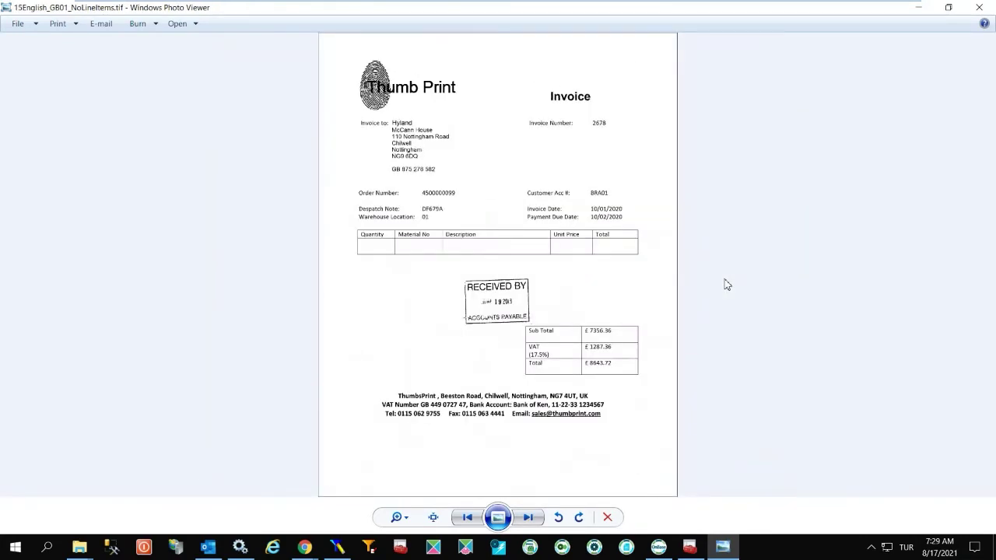
{"action": "key", "text": "Right"}
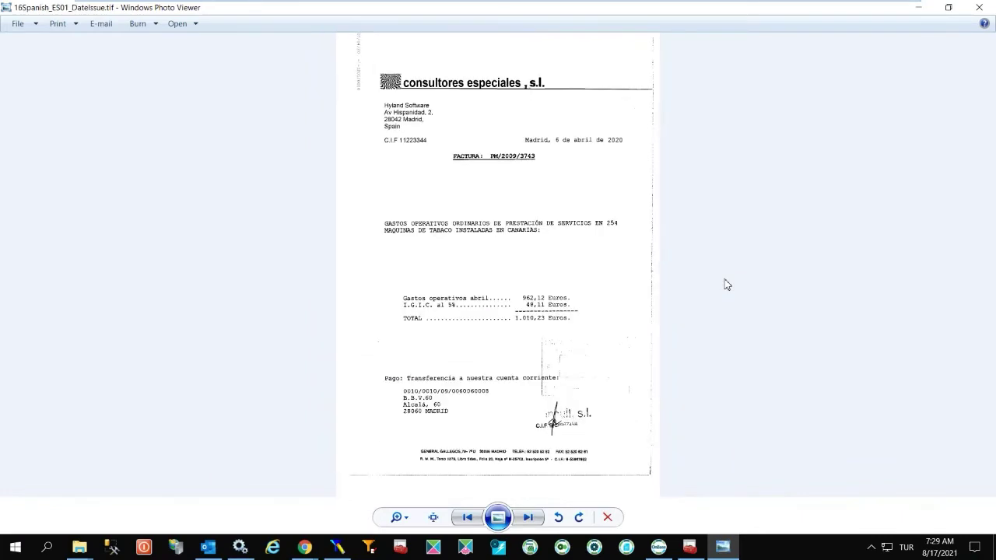
{"action": "key", "text": "Right"}
{"action": "key", "text": "Right"}
{"action": "key", "text": "Right"}
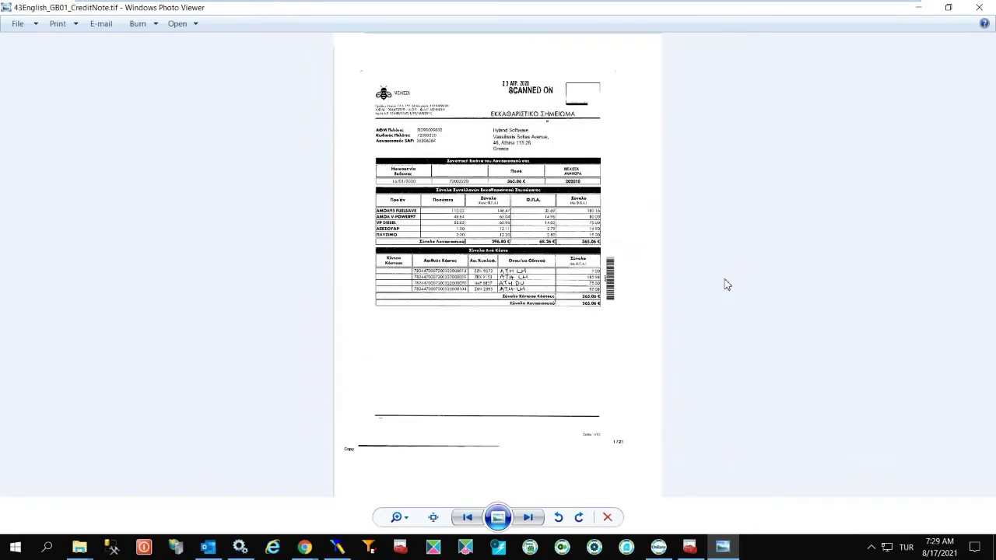
{"action": "key", "text": "Right"}
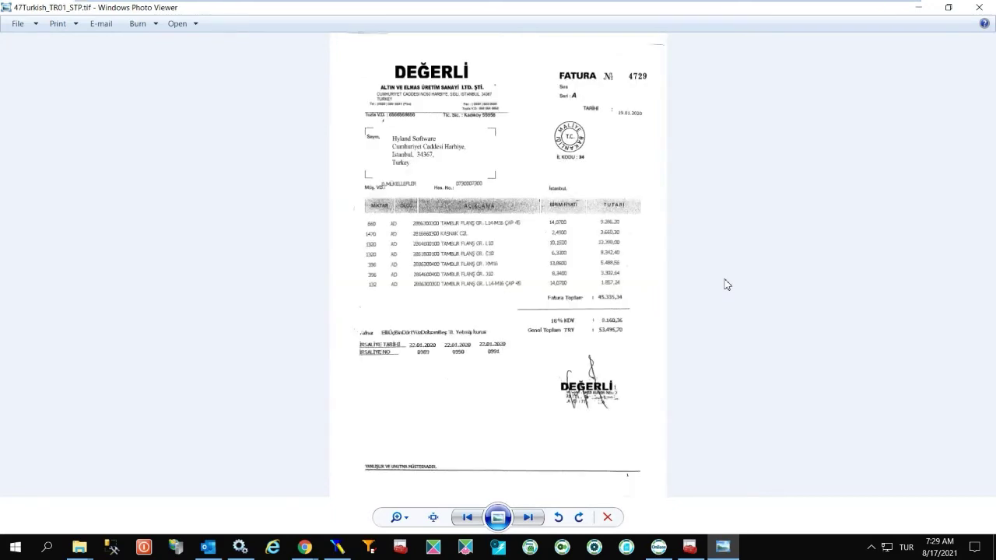
{"action": "key", "text": "Right"}
{"action": "key", "text": "Right"}
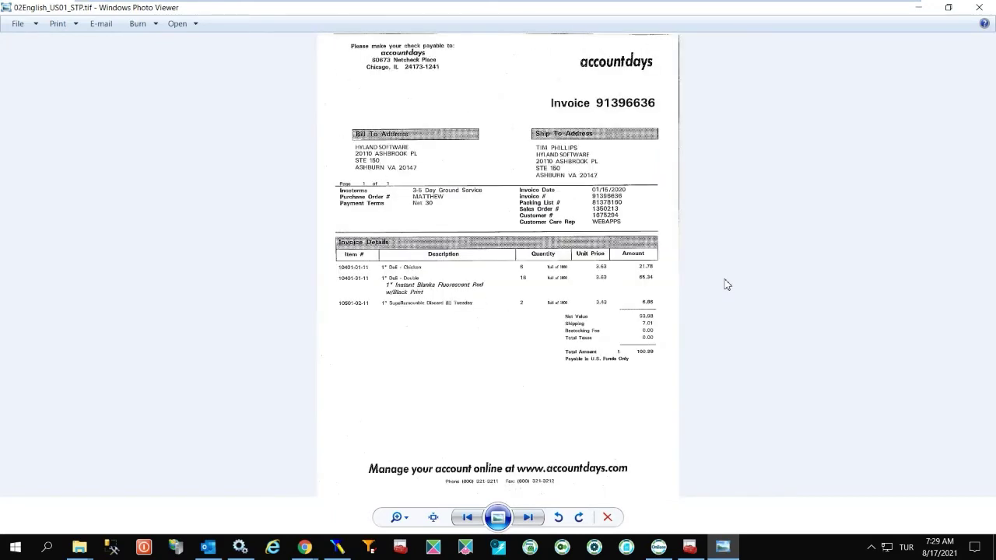
{"action": "key", "text": "Right"}
{"action": "key", "text": "Right"}
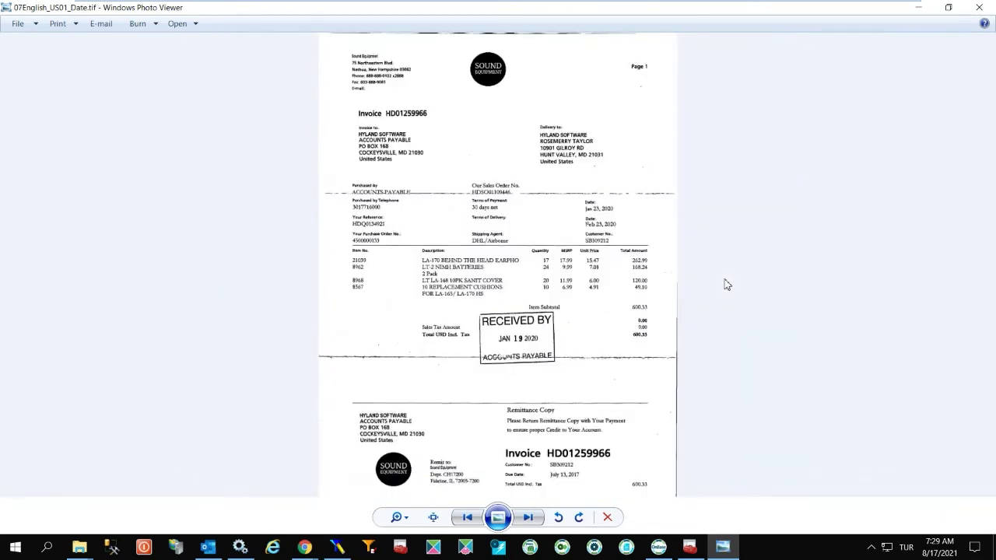
{"action": "left_click", "coordinate": [979, 7]}
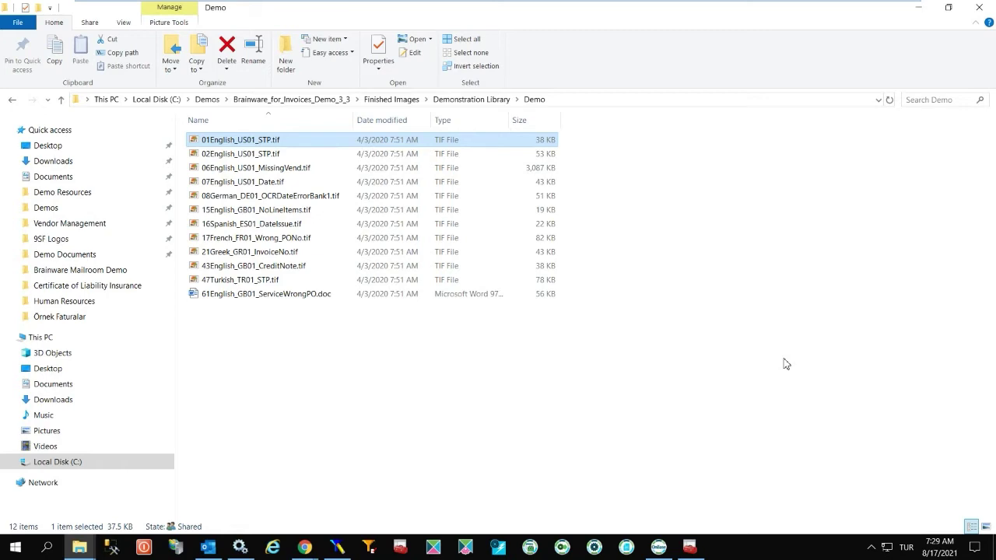
Copy all the sample invoice files from the Demo folder into the Import folder of Brainware_for_Invoices_Demo_3_3.
{"action": "left_click_drag", "start_coordinate": [275, 356], "coordinate": [221, 138]}
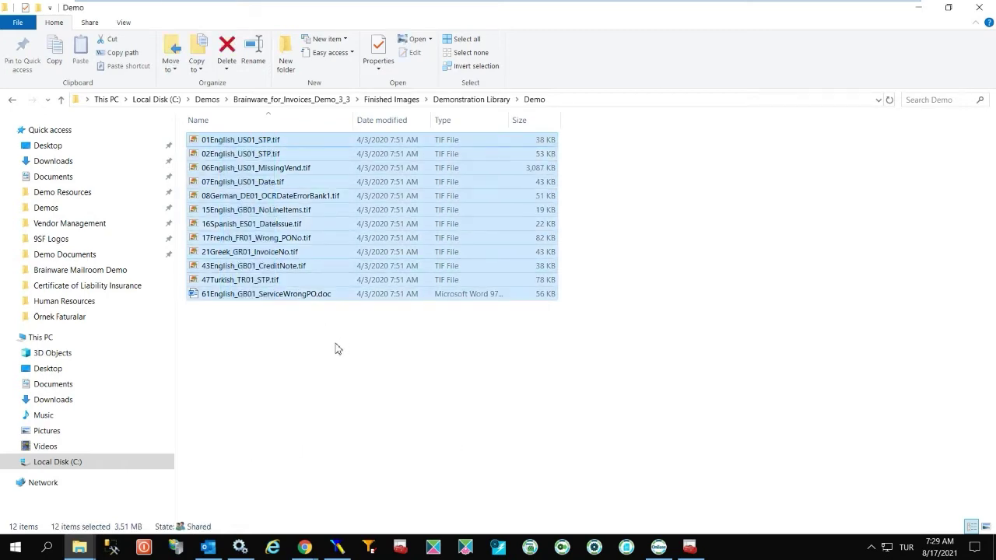
{"action": "left_click", "coordinate": [290, 101]}
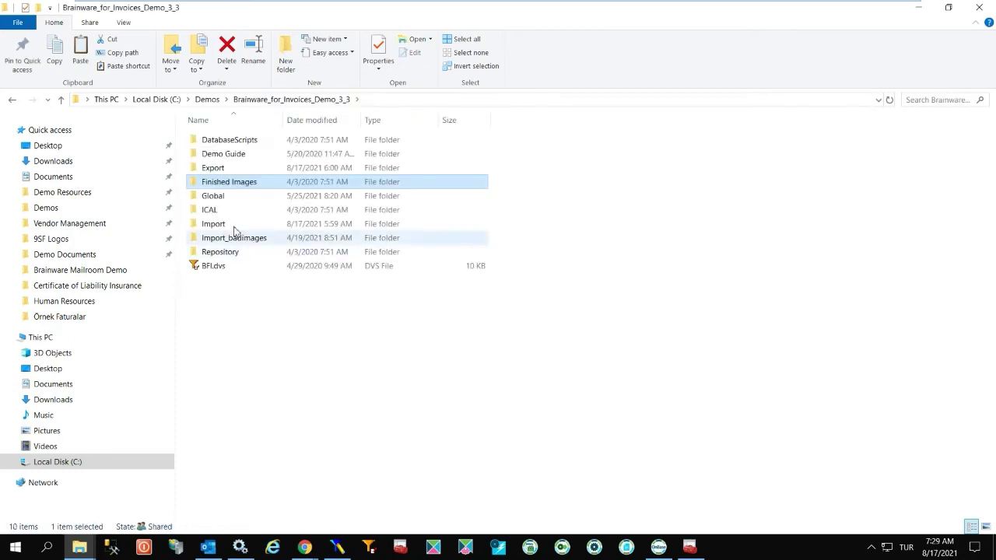
{"action": "double_click", "coordinate": [226, 227]}
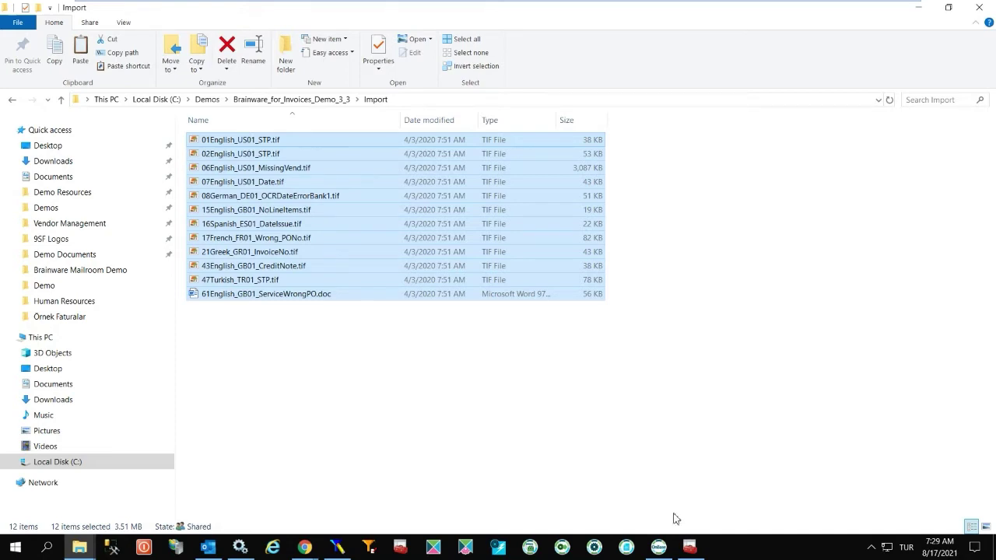
Switch to DstAdmin, start the Import instance, and check its statistics and the contents of the Import folder.
{"action": "left_click", "coordinate": [690, 547]}
{"action": "left_click_drag", "start_coordinate": [355, 72], "coordinate": [456, 70]}
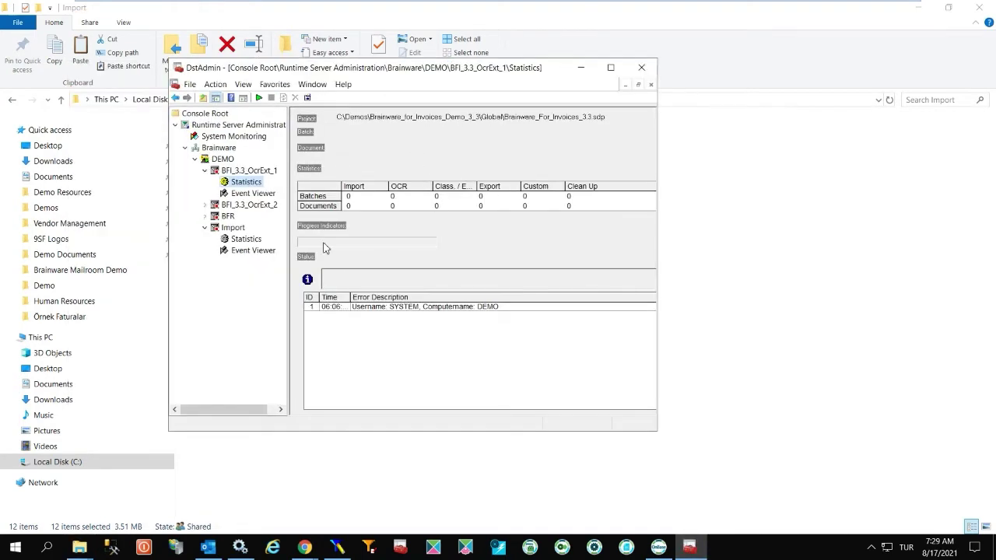
{"action": "left_click", "coordinate": [232, 228]}
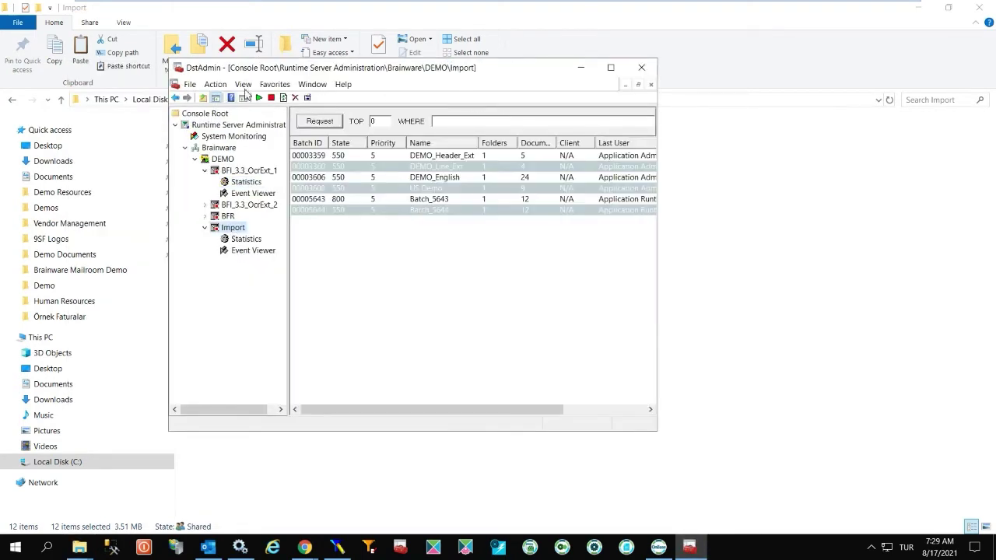
{"action": "left_click", "coordinate": [259, 99]}
{"action": "left_click", "coordinate": [247, 239]}
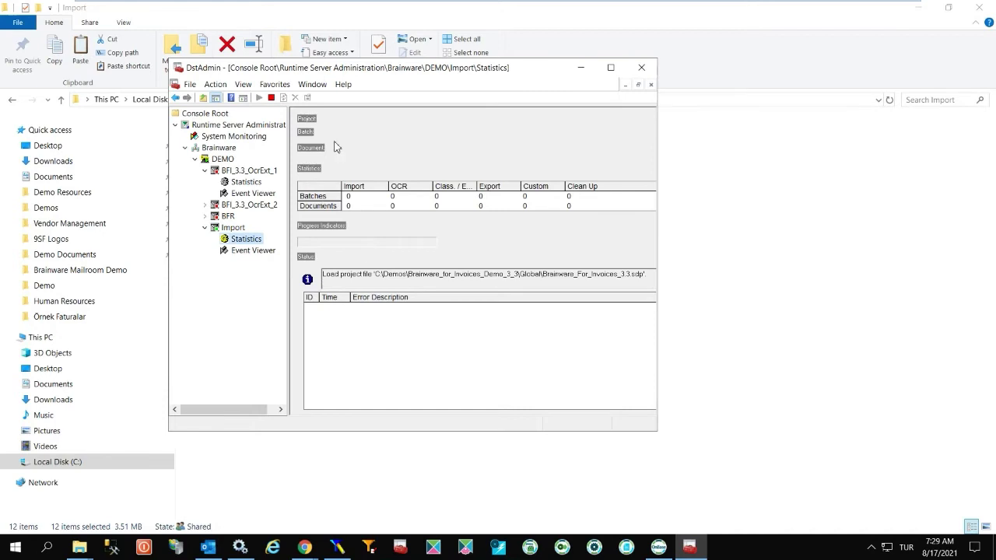
{"action": "left_click_drag", "start_coordinate": [371, 72], "coordinate": [480, 94]}
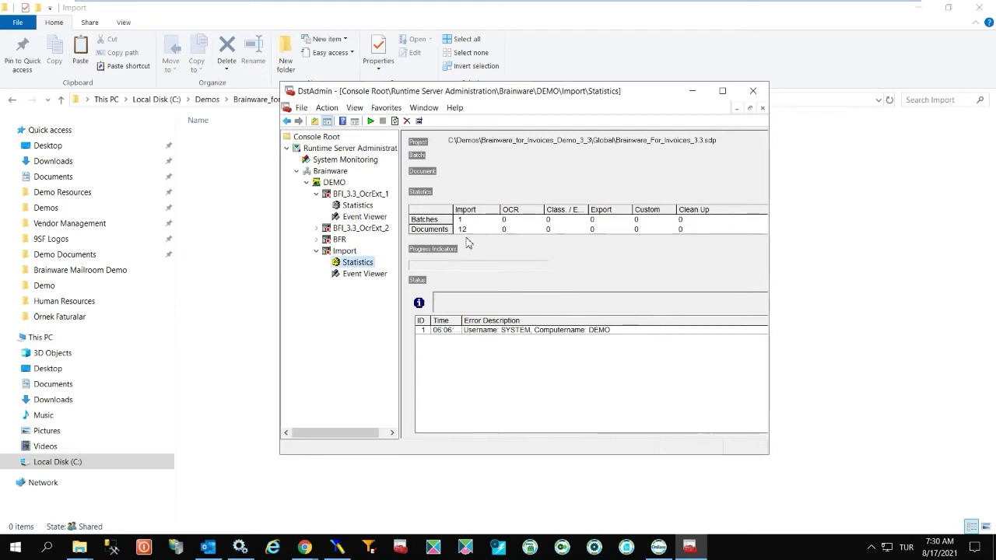
{"action": "left_click", "coordinate": [230, 157]}
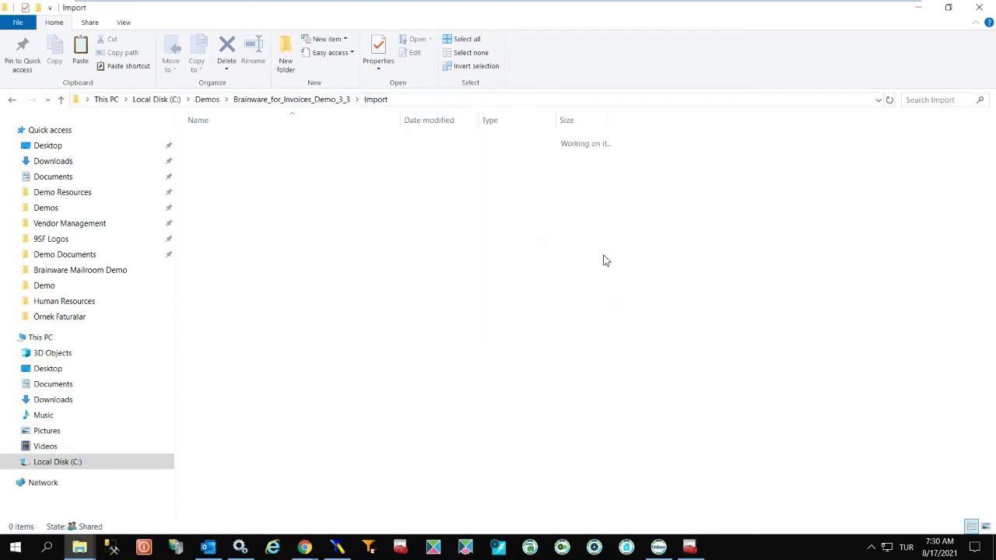
{"action": "left_click", "coordinate": [922, 9]}
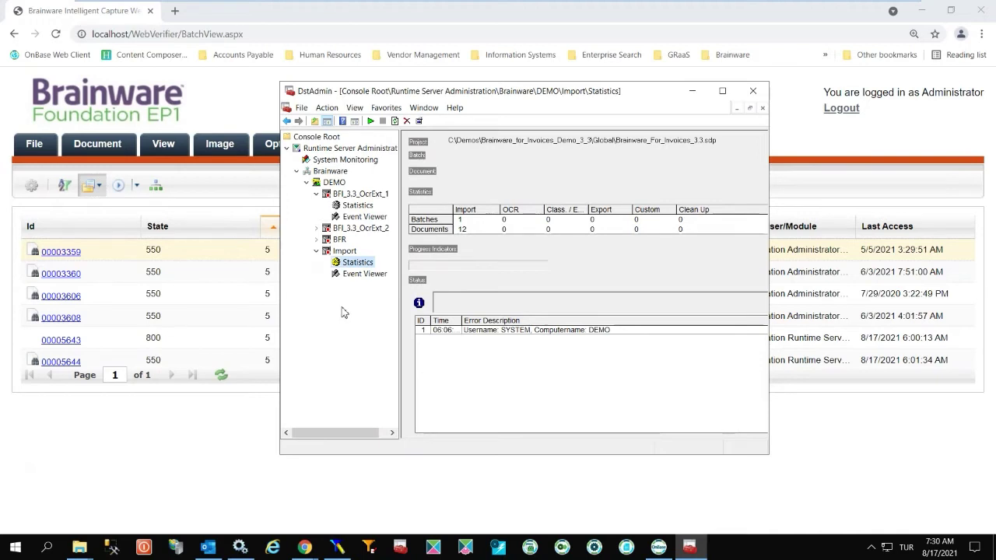
Switch to the browser and reload the Web Verifier batch list at localhost/WebVerifier/BatchView.aspx.
{"action": "left_click", "coordinate": [250, 17]}
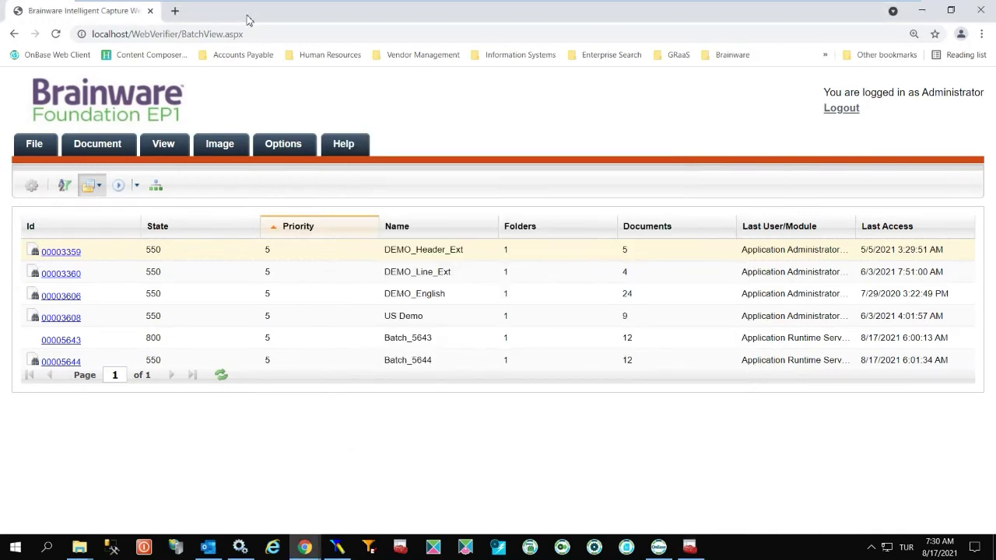
{"action": "left_click", "coordinate": [287, 35]}
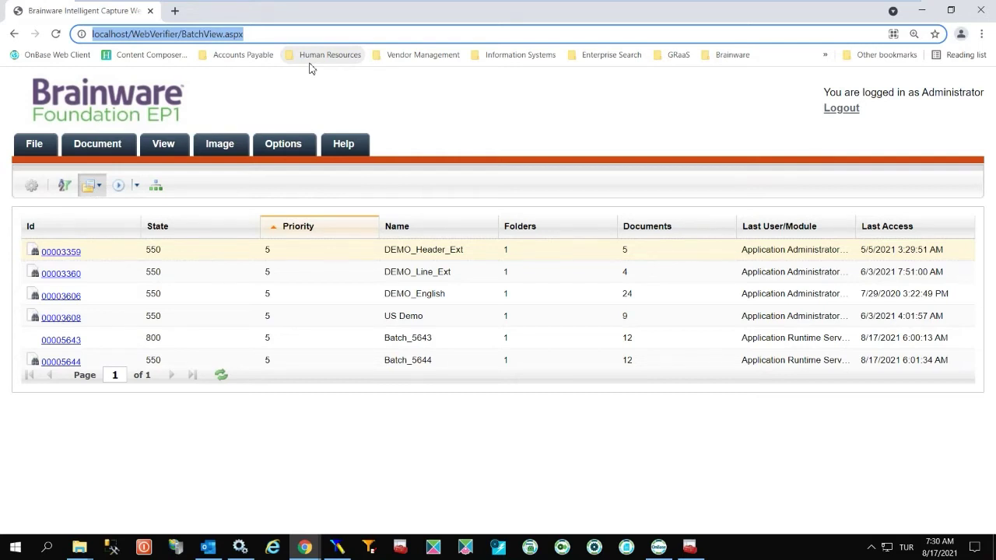
{"action": "key", "text": "Return"}
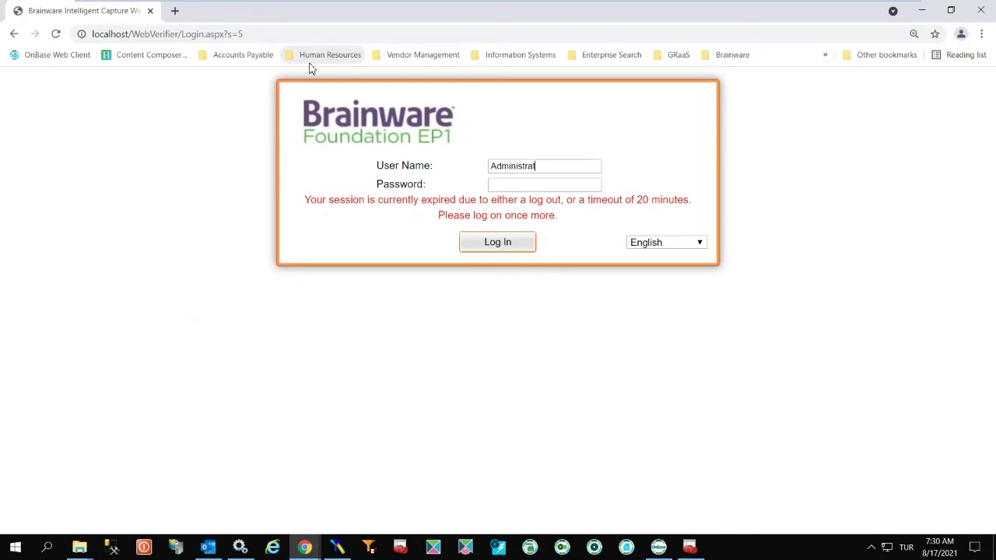
Log in to the Web Verifier as Administrator with the account password.
{"action": "key", "text": "Return"}
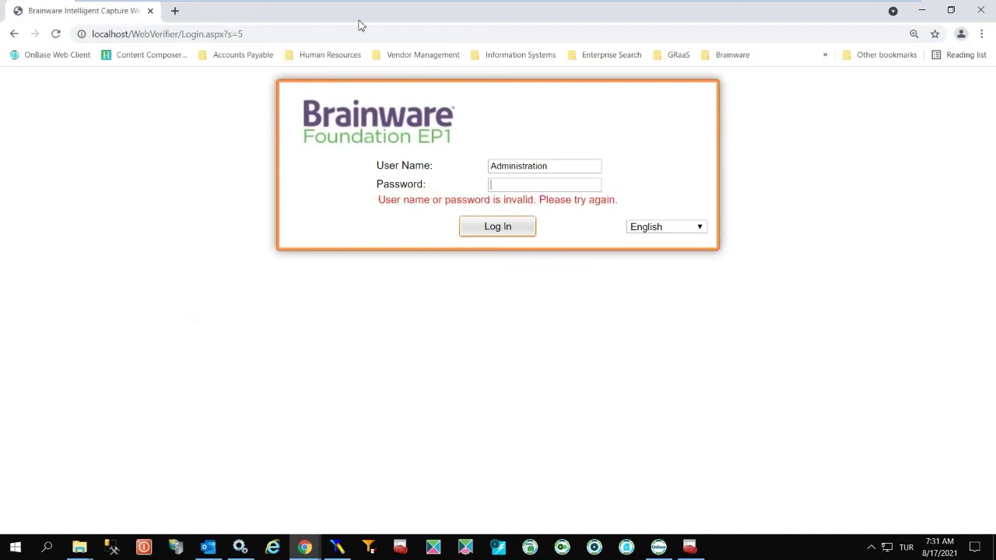
{"action": "left_click", "coordinate": [534, 230]}
{"action": "left_click", "coordinate": [516, 235]}
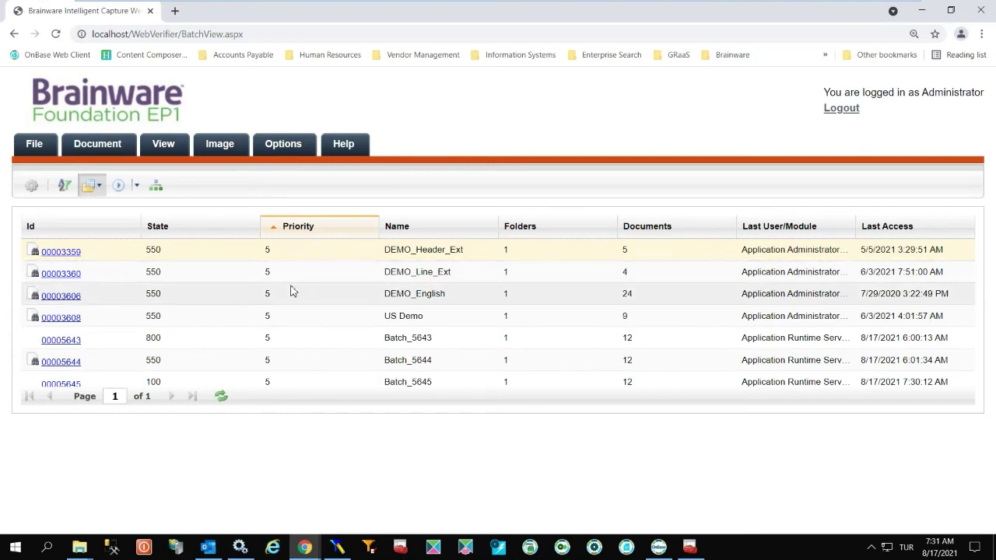
Try to open Batch_5645 for verification and dismiss the message.
{"action": "left_click", "coordinate": [69, 384]}
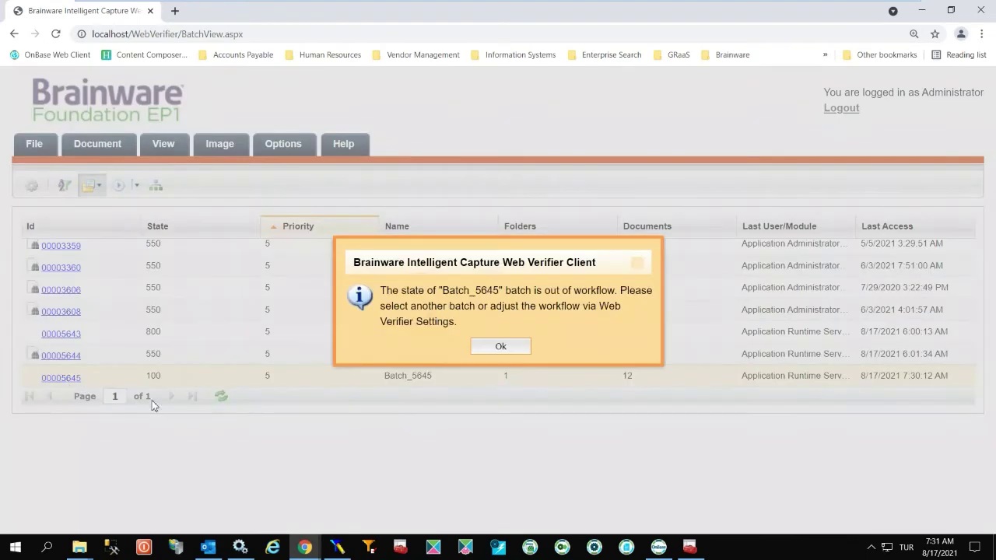
{"action": "left_click", "coordinate": [502, 350]}
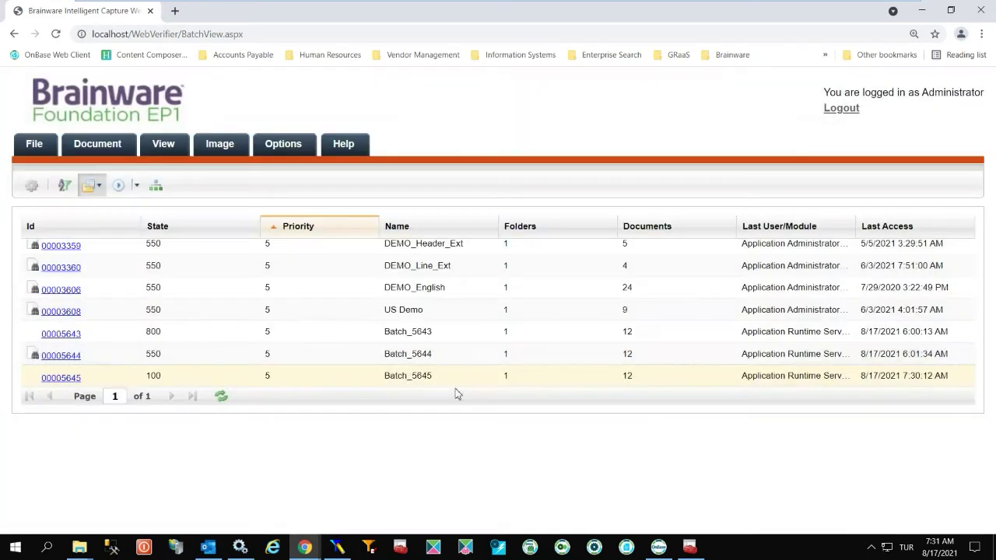
Open Batch_5644 for verification and go back to document 2 of the batch.
{"action": "left_click", "coordinate": [69, 355]}
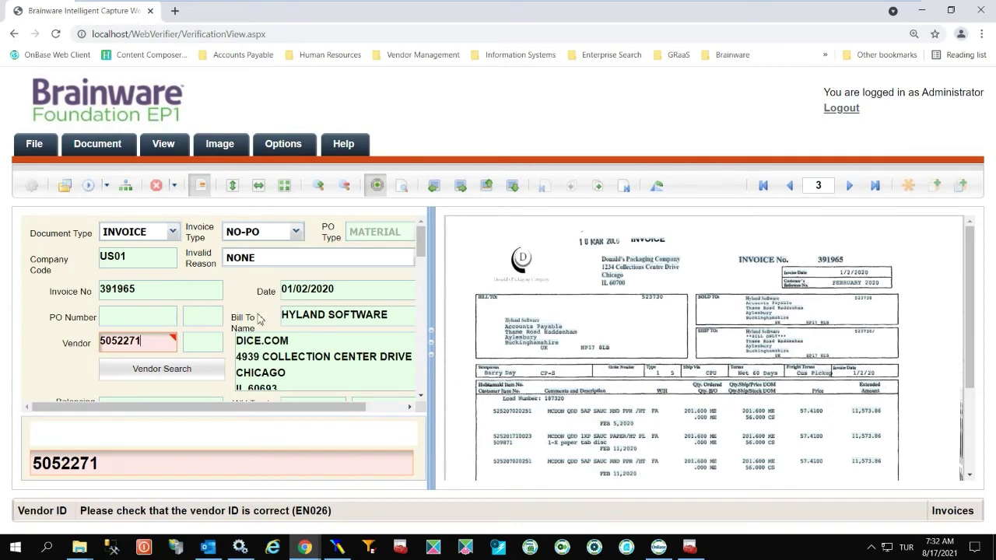
{"action": "left_click", "coordinate": [788, 187]}
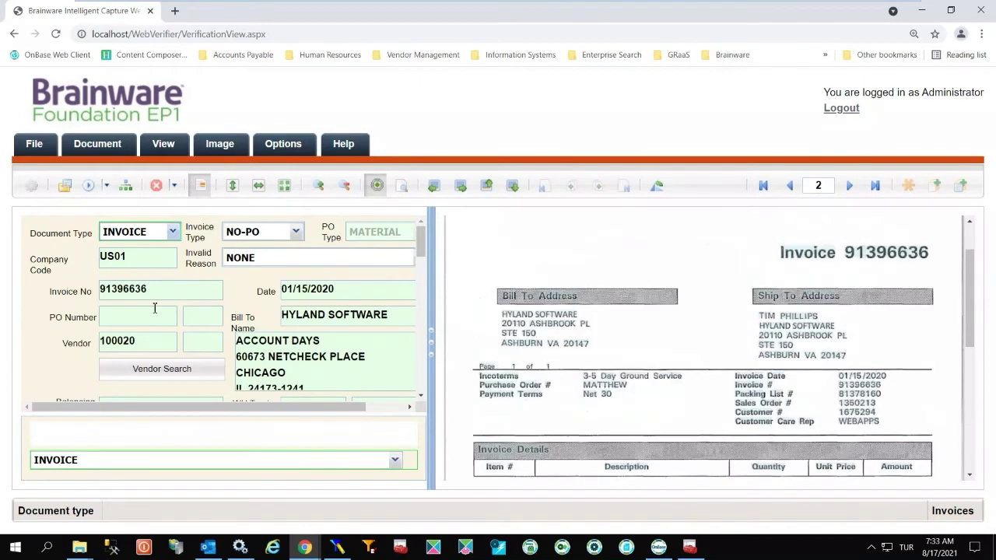
Review the extracted header, amount, line-item and tax fields of the invoice in document 2.
{"action": "scroll", "coordinate": [152, 308], "scroll_direction": "down", "scroll_amount": 5}
{"action": "scroll", "coordinate": [154, 313], "scroll_direction": "up", "scroll_amount": 5}
{"action": "key", "text": "Return"}
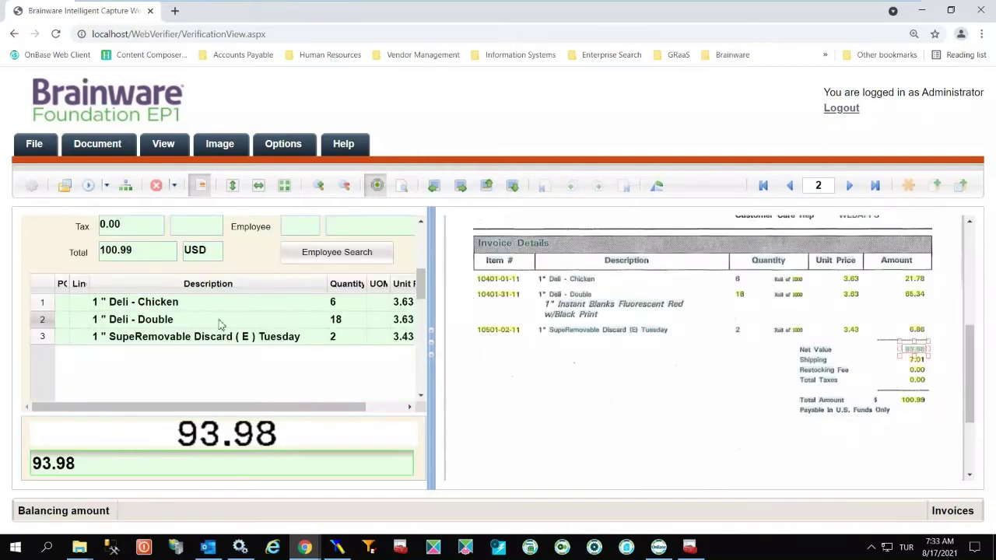
{"action": "scroll", "coordinate": [244, 332], "scroll_direction": "down", "scroll_amount": 3}
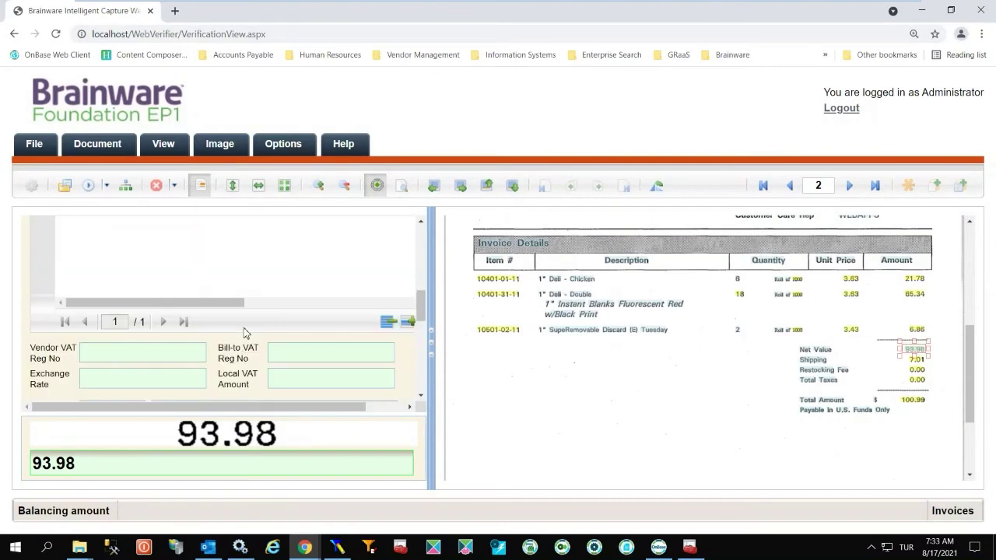
{"action": "scroll", "coordinate": [244, 333], "scroll_direction": "down", "scroll_amount": 6}
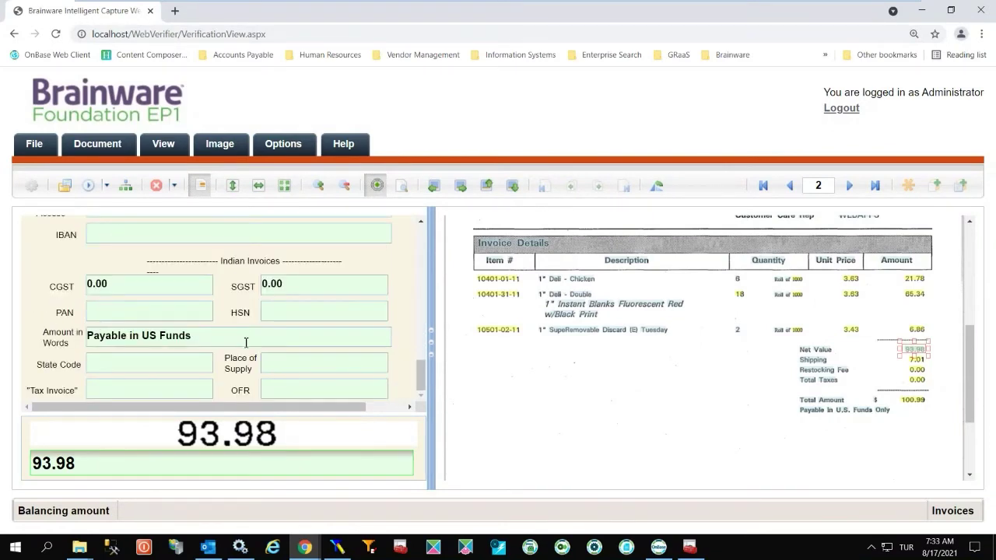
{"action": "scroll", "coordinate": [246, 343], "scroll_direction": "up", "scroll_amount": 10}
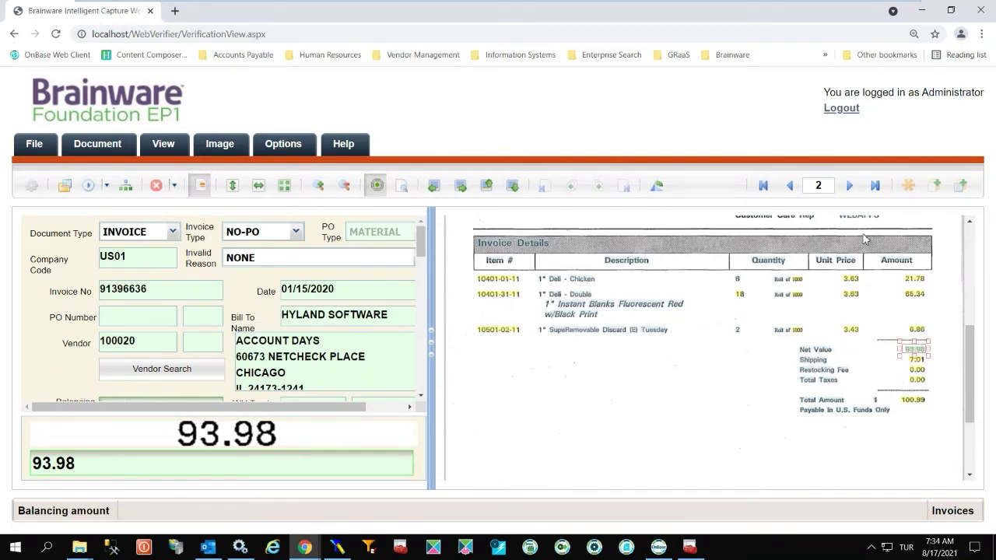
Compare document 2's extracted invoice date and invoice number with their locations on the scanned invoice.
{"action": "left_click", "coordinate": [340, 288]}
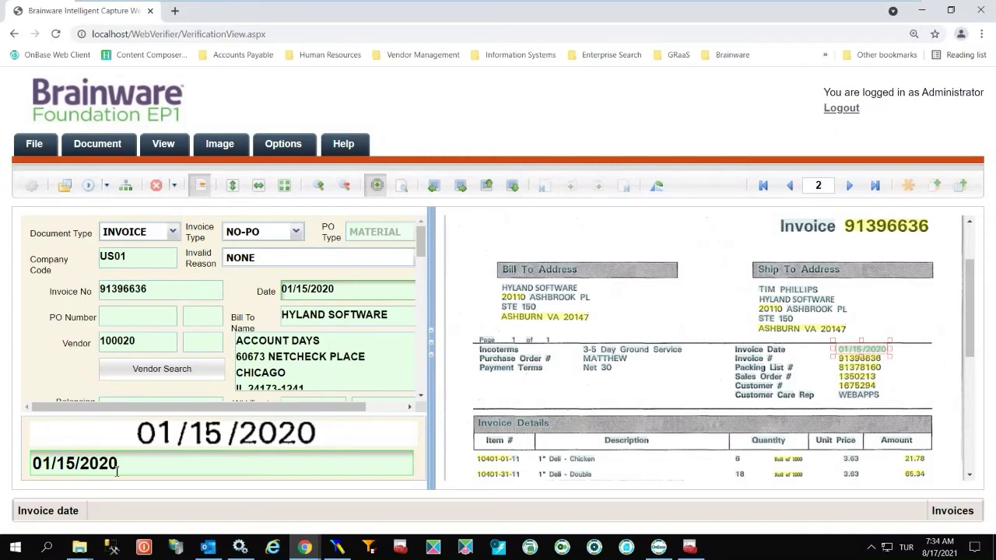
{"action": "left_click", "coordinate": [156, 297]}
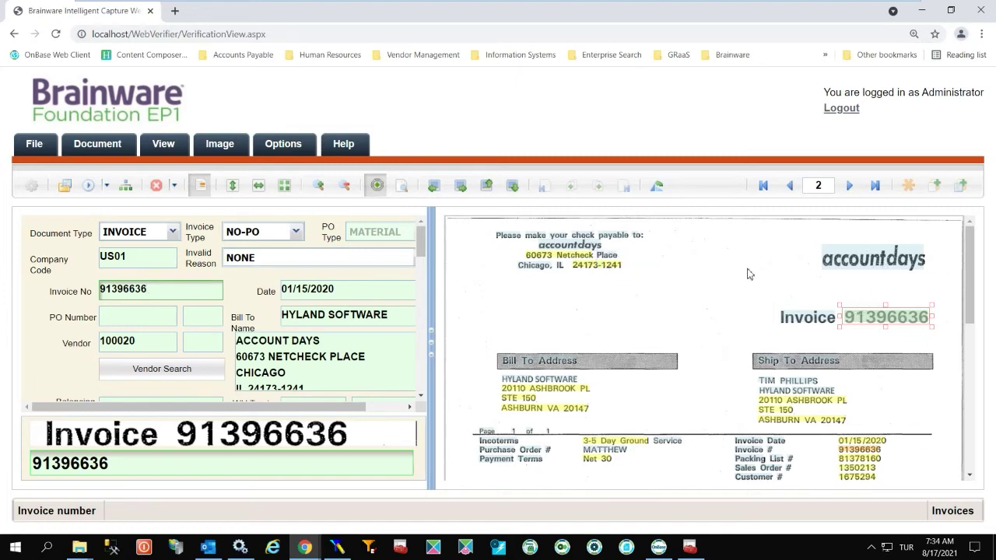
{"action": "scroll", "coordinate": [727, 344], "scroll_direction": "down", "scroll_amount": 5}
{"action": "scroll", "coordinate": [732, 350], "scroll_direction": "down", "scroll_amount": 3}
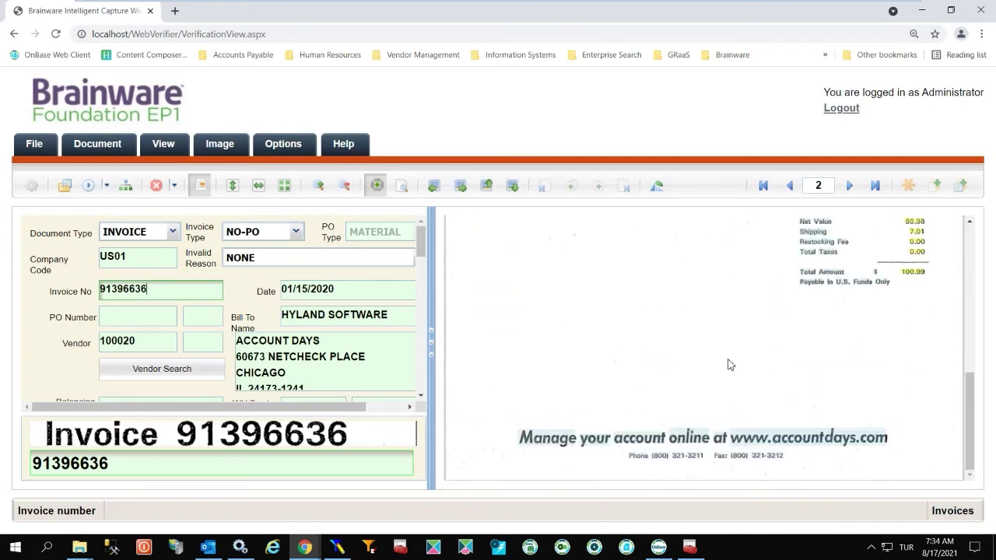
{"action": "scroll", "coordinate": [730, 365], "scroll_direction": "up", "scroll_amount": 8}
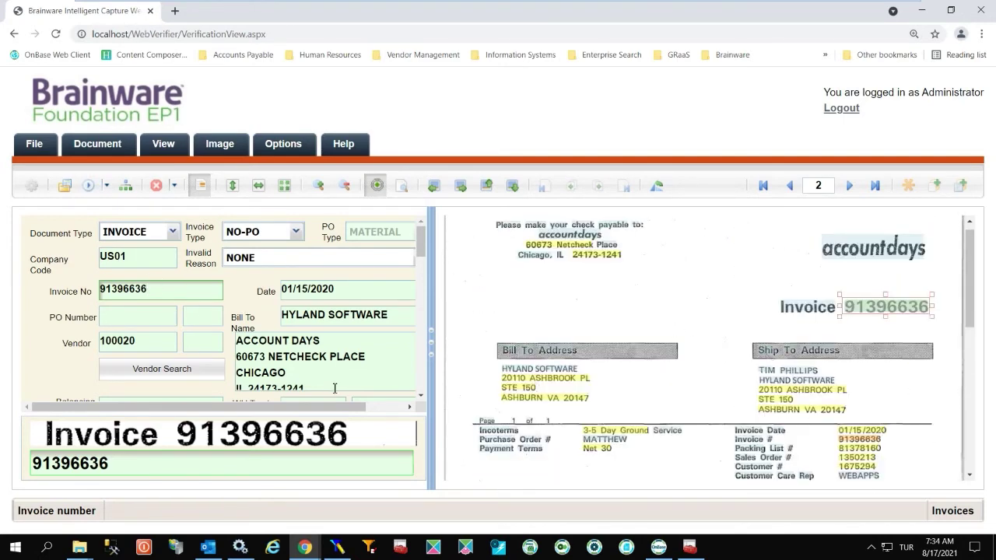
Go to document 3 and check the suggested vendors in Vendor Search, closing it without choosing one.
{"action": "left_click", "coordinate": [849, 186]}
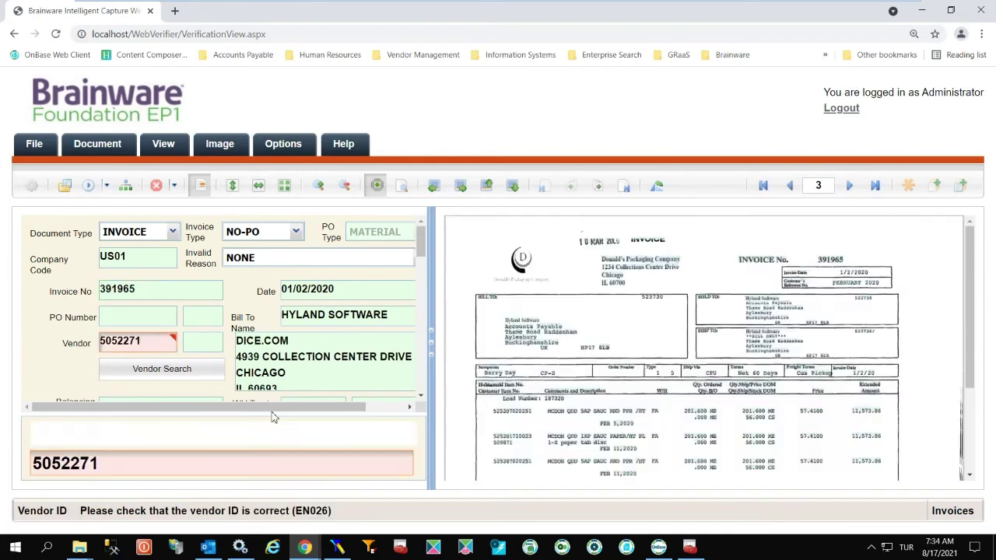
{"action": "left_click", "coordinate": [154, 345]}
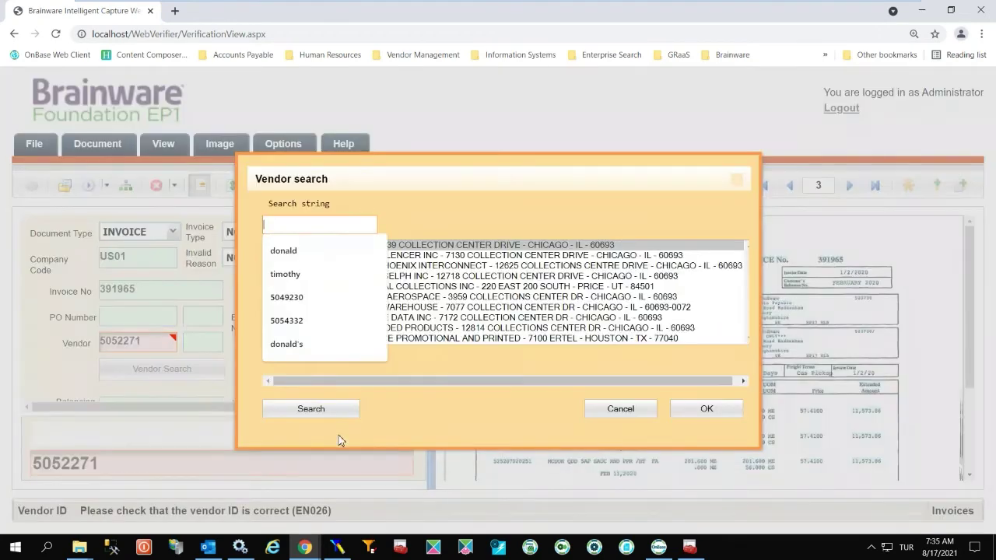
{"action": "left_click", "coordinate": [464, 218]}
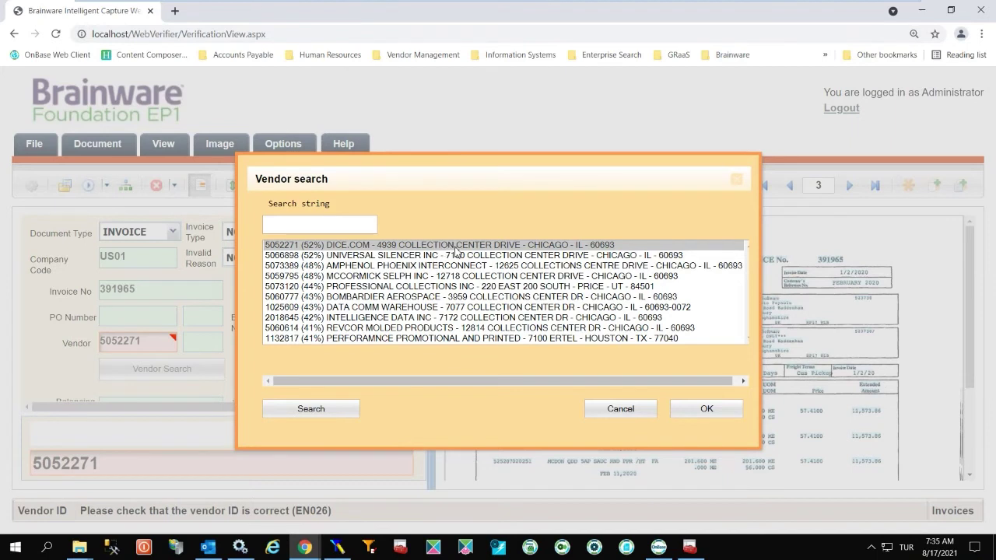
{"action": "left_click", "coordinate": [619, 410]}
Set document 3's invalid reason to VENDOR NOT FOUND and validate the document.
{"action": "left_click", "coordinate": [265, 258]}
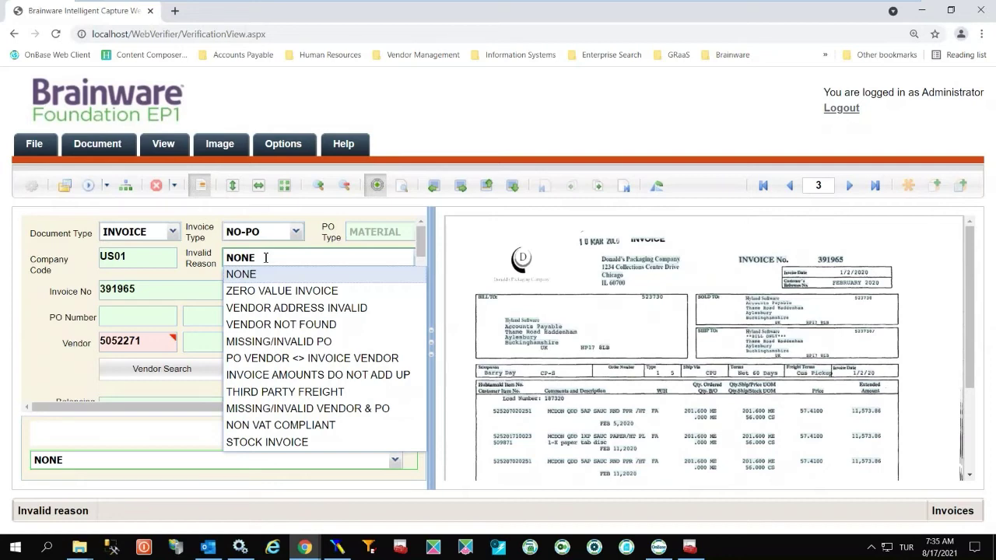
{"action": "left_click", "coordinate": [281, 324]}
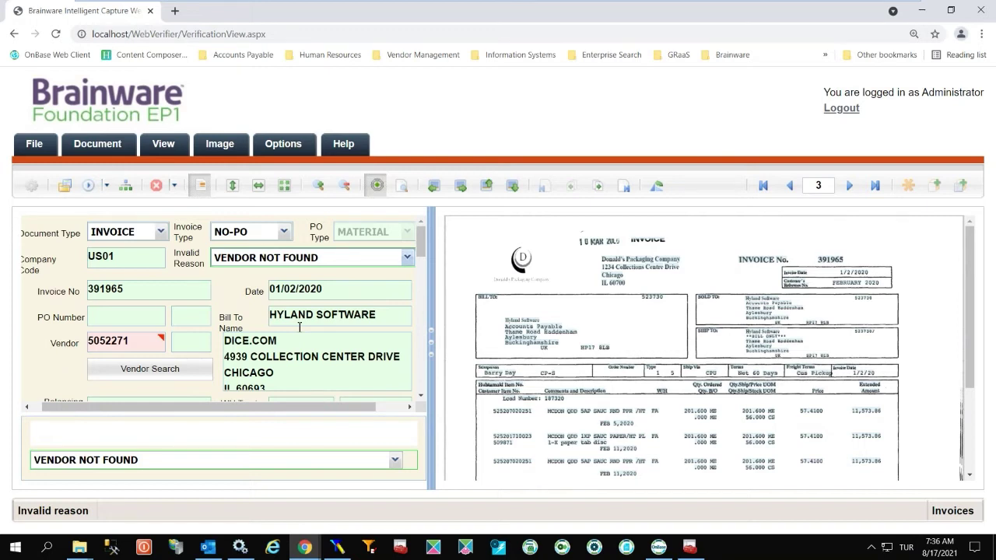
{"action": "left_click", "coordinate": [342, 257]}
{"action": "left_click", "coordinate": [343, 258]}
{"action": "key", "text": "Return"}
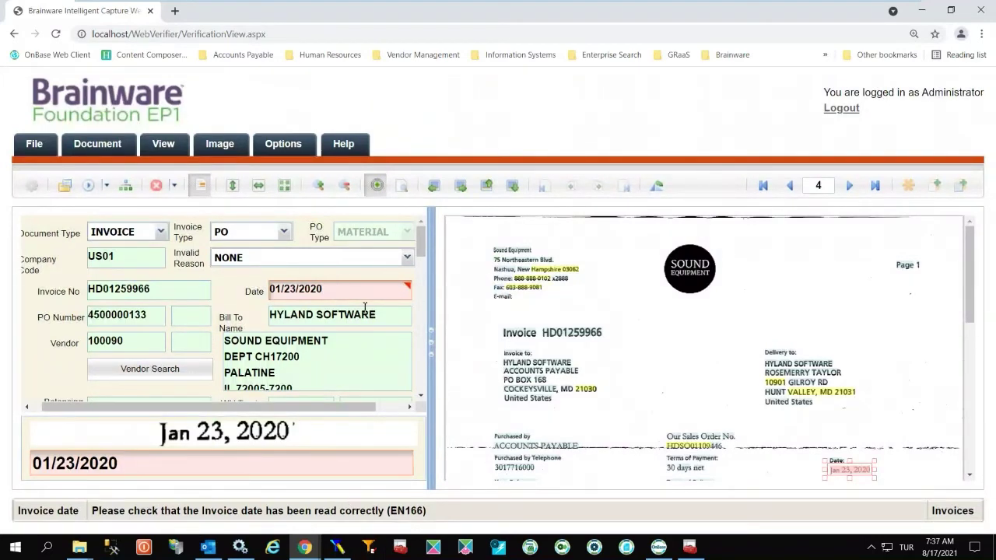
Check the invoice date of document 4 against the scanned Sound Equipment invoice and validate it.
{"action": "scroll", "coordinate": [677, 356], "scroll_direction": "down", "scroll_amount": 1}
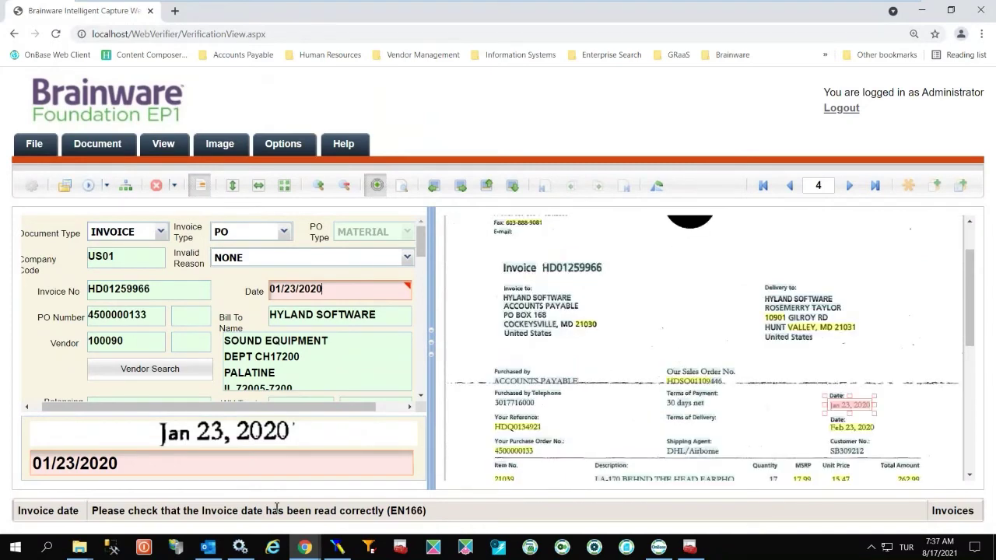
{"action": "scroll", "coordinate": [904, 403], "scroll_direction": "down", "scroll_amount": 1}
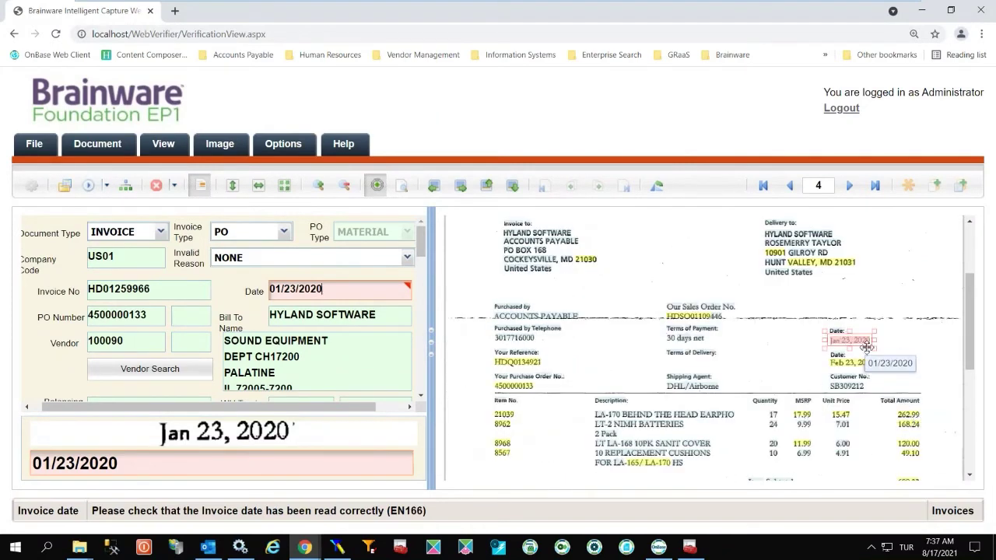
{"action": "scroll", "coordinate": [856, 340], "scroll_direction": "down", "scroll_amount": 1}
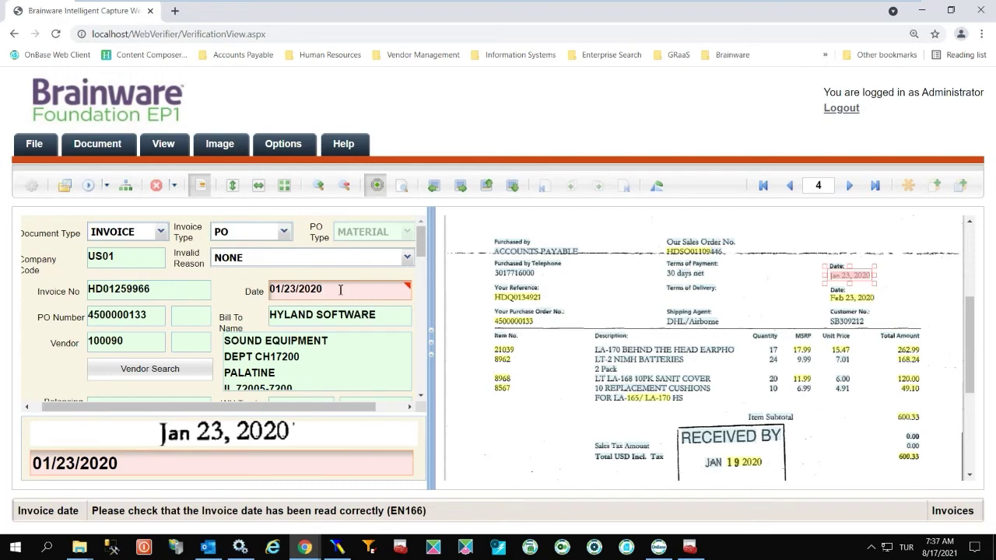
{"action": "key", "text": "Return"}
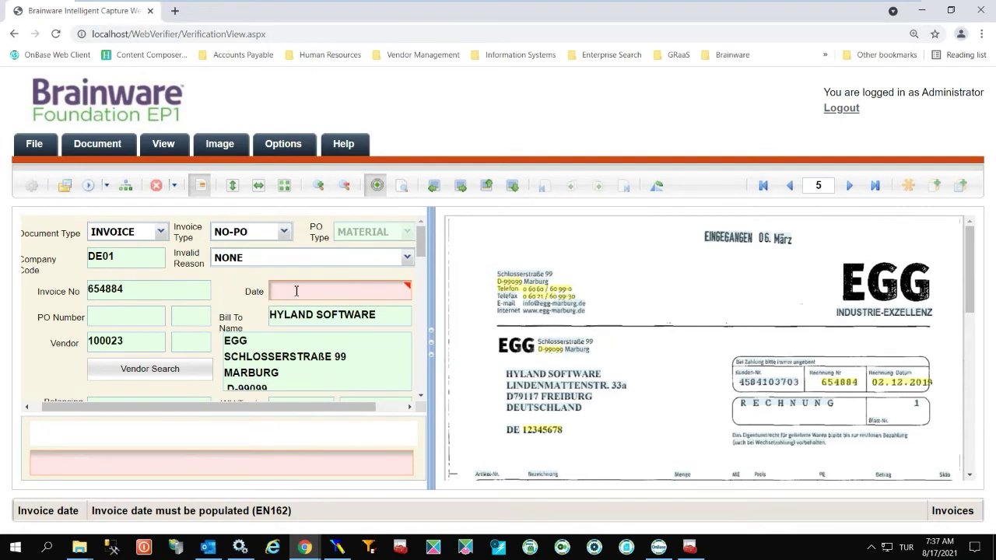
Enter 02.12.2019 as the invoice date of the EGG invoice in document 5 and validate it.
{"action": "type", "text": "02.12.2019"}
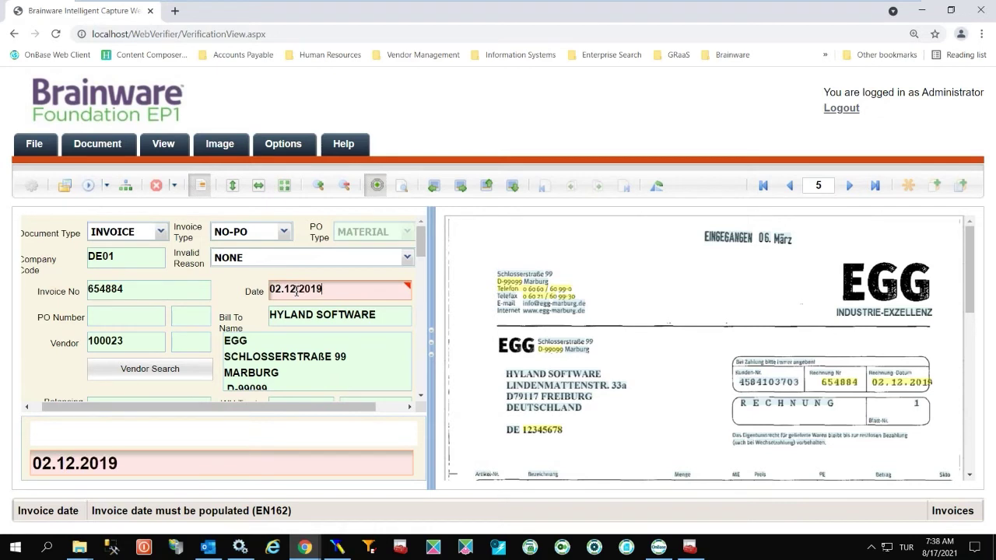
{"action": "key", "text": "Return"}
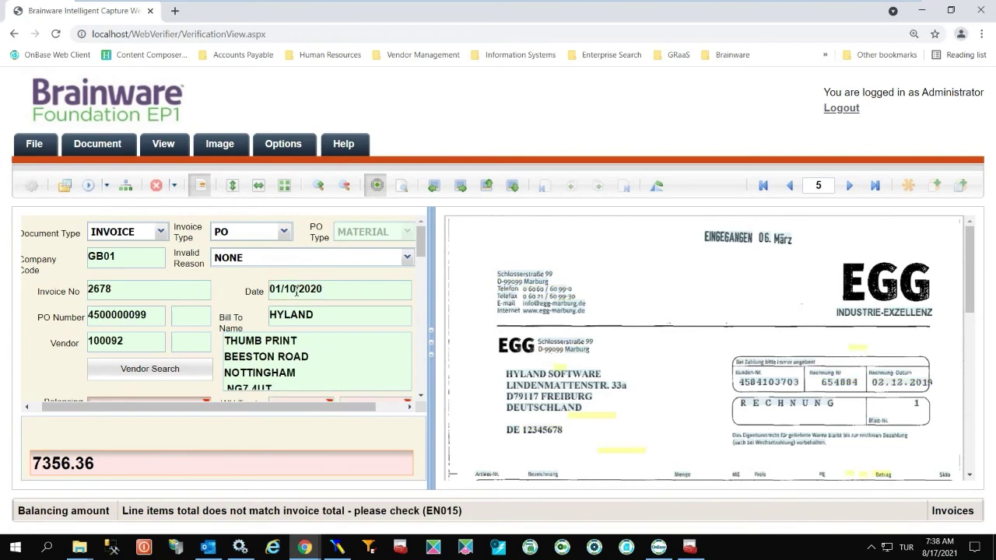
Examine the amount fields and line-item table of the Thumb Print invoice in document 6 against its scanned image.
{"action": "scroll", "coordinate": [263, 321], "scroll_direction": "down", "scroll_amount": 1}
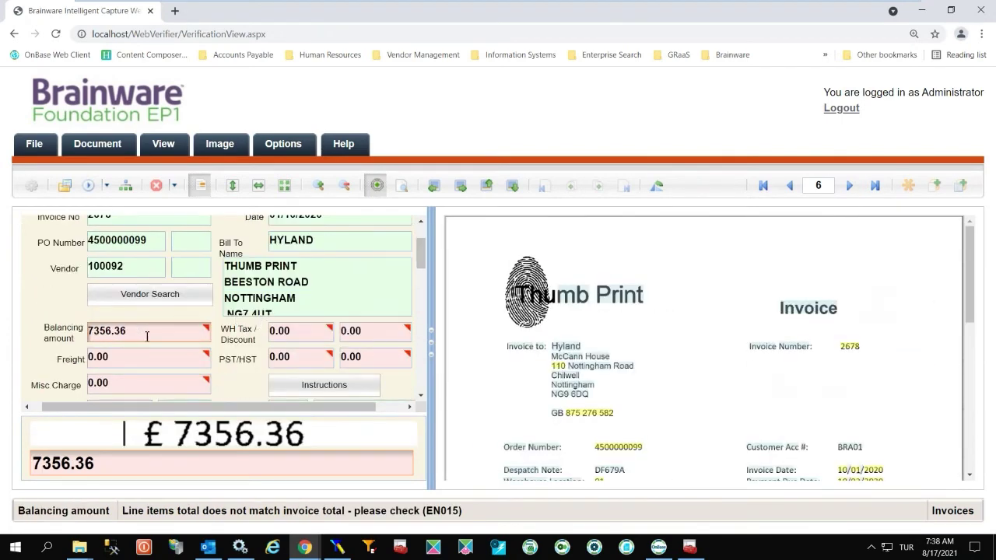
{"action": "scroll", "coordinate": [207, 304], "scroll_direction": "up", "scroll_amount": 1}
{"action": "scroll", "coordinate": [207, 303], "scroll_direction": "down", "scroll_amount": 3}
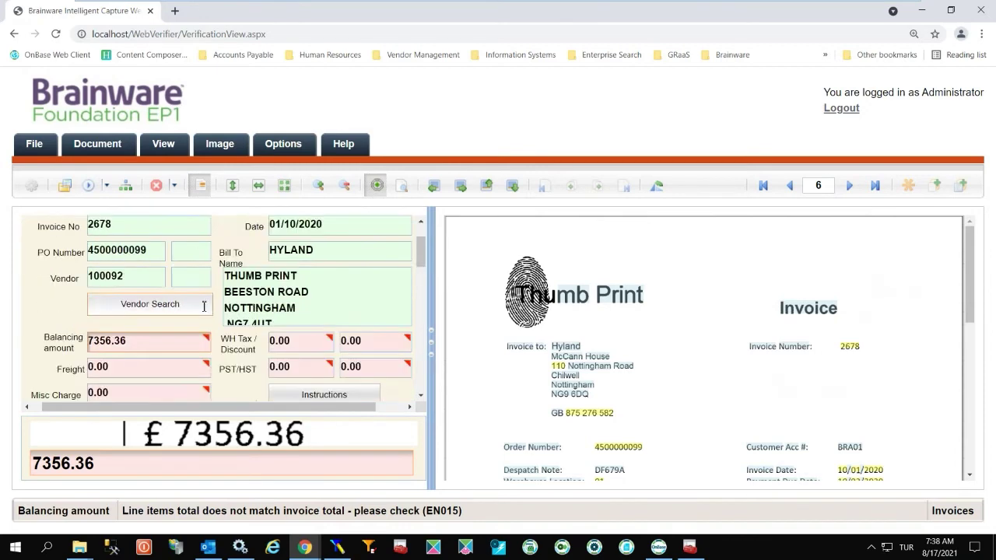
{"action": "scroll", "coordinate": [698, 366], "scroll_direction": "down", "scroll_amount": 1}
{"action": "scroll", "coordinate": [698, 366], "scroll_direction": "down", "scroll_amount": 2}
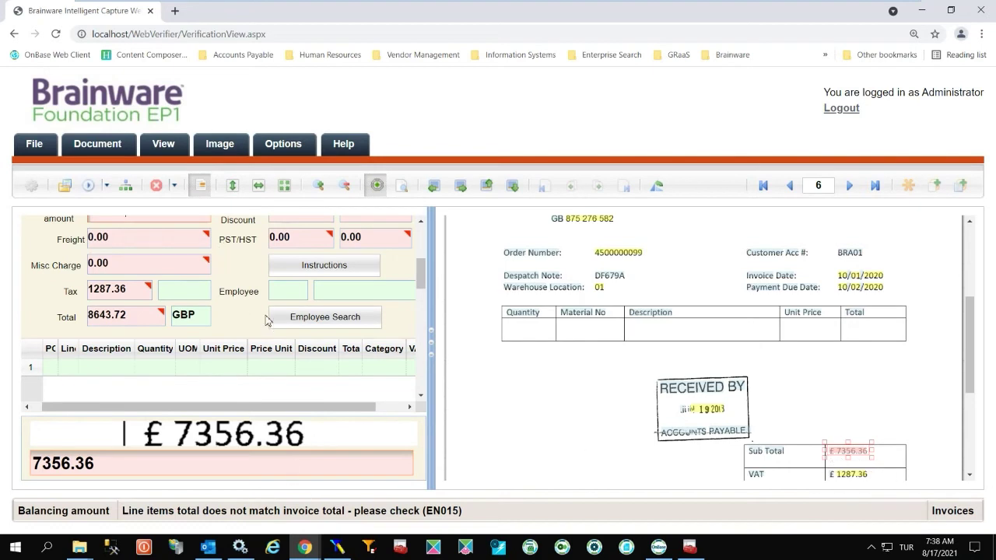
{"action": "scroll", "coordinate": [266, 304], "scroll_direction": "up", "scroll_amount": 1}
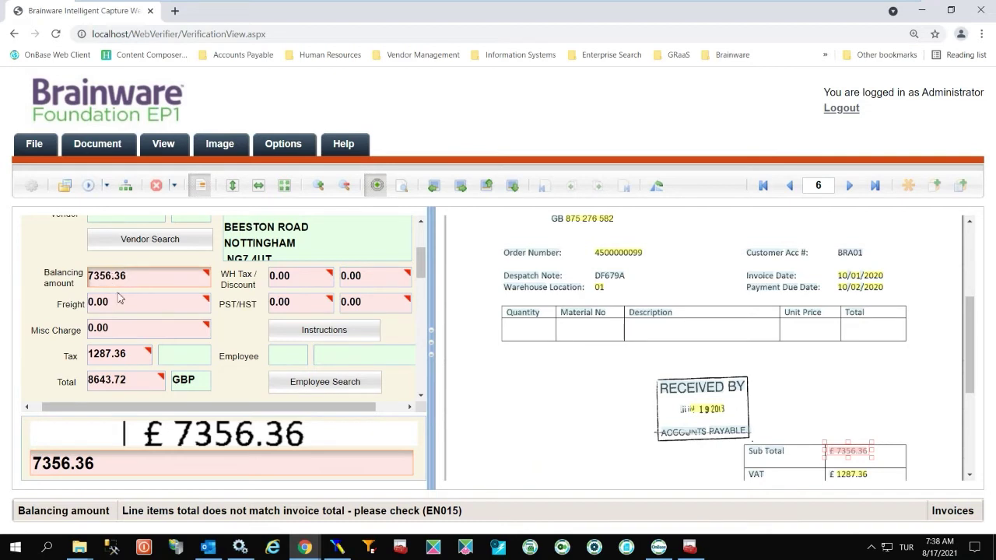
{"action": "scroll", "coordinate": [182, 312], "scroll_direction": "down", "scroll_amount": 3}
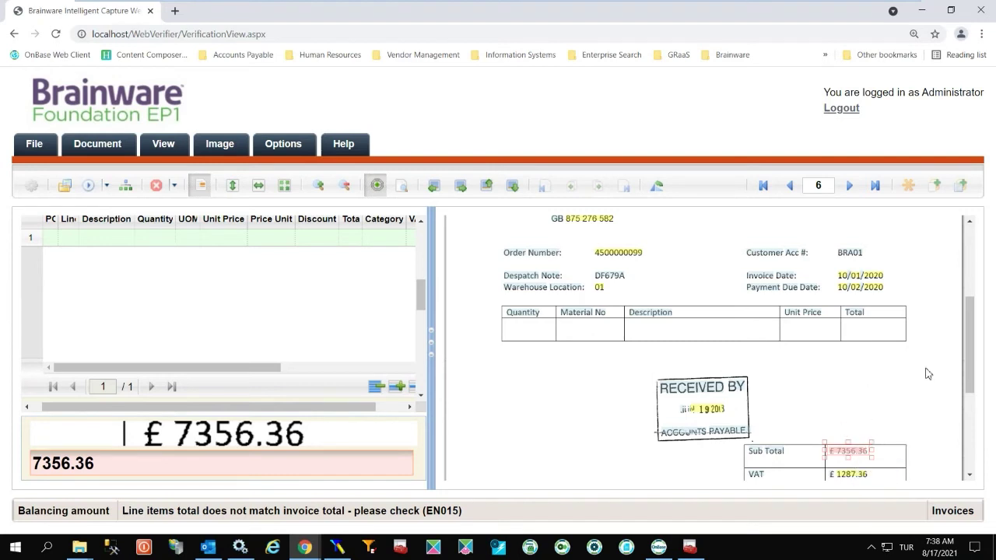
{"action": "scroll", "coordinate": [928, 369], "scroll_direction": "down", "scroll_amount": 1}
{"action": "scroll", "coordinate": [928, 369], "scroll_direction": "down", "scroll_amount": 1}
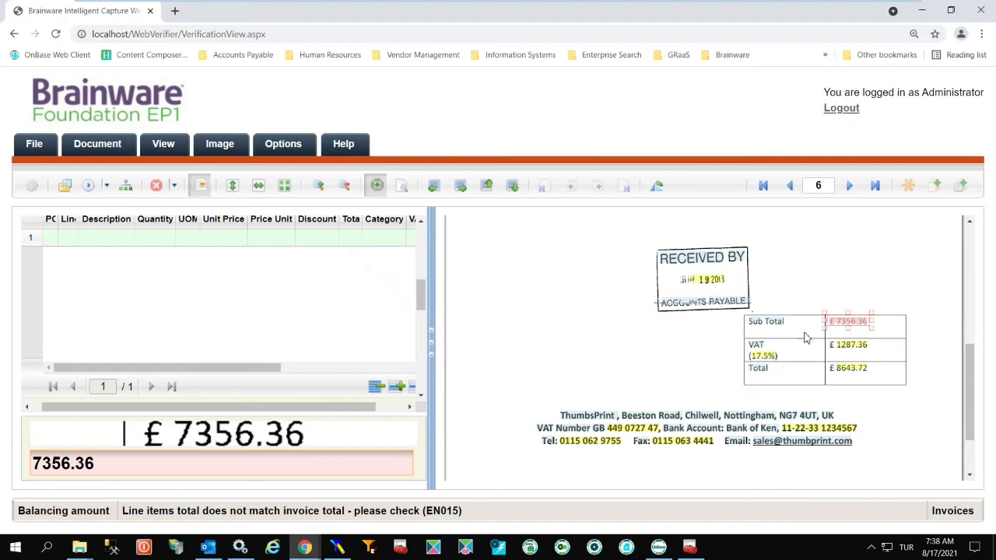
{"action": "scroll", "coordinate": [805, 337], "scroll_direction": "up", "scroll_amount": 2}
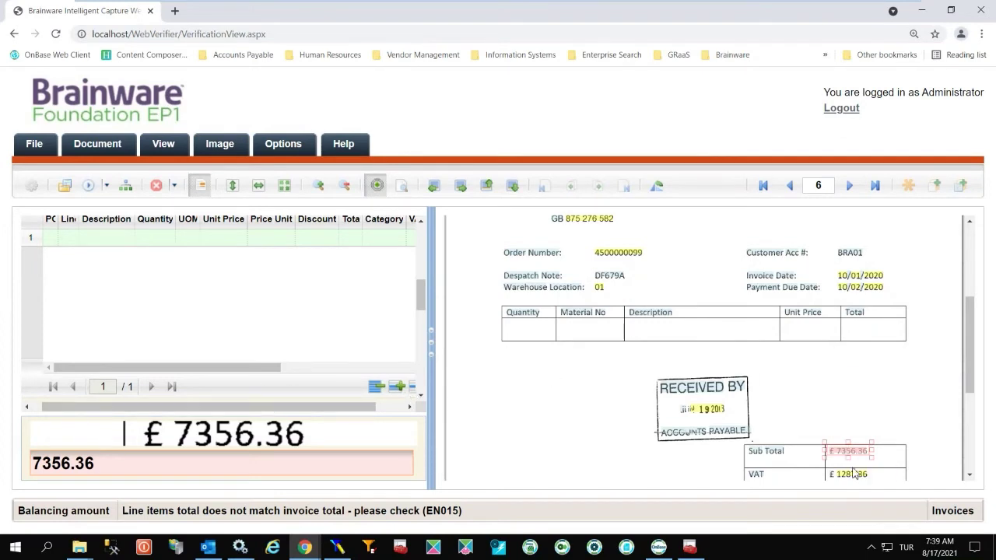
Check the balancing amount, tax and total fields of document 6 against the totals table on the scan.
{"action": "scroll", "coordinate": [211, 355], "scroll_direction": "up", "scroll_amount": 2}
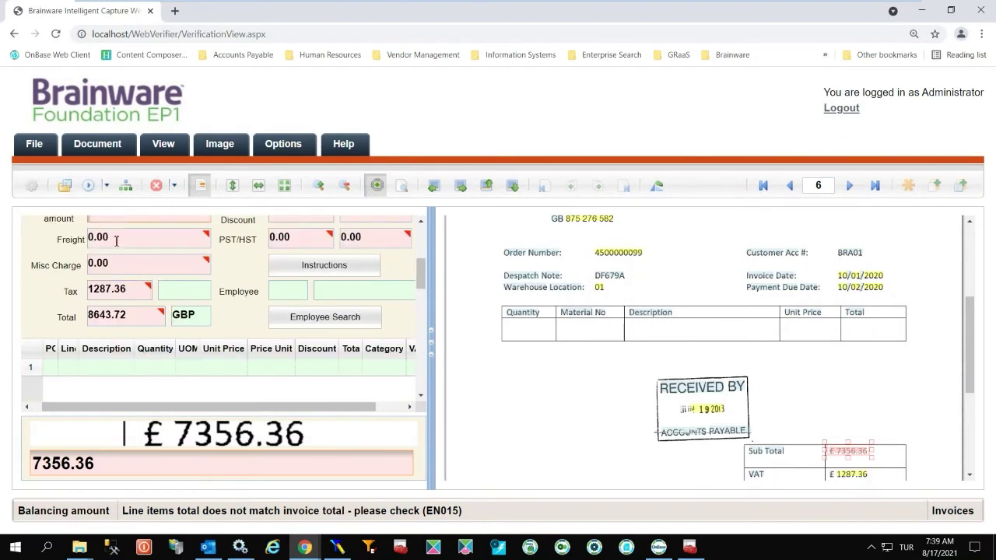
{"action": "scroll", "coordinate": [123, 284], "scroll_direction": "up", "scroll_amount": 1}
{"action": "scroll", "coordinate": [843, 390], "scroll_direction": "down", "scroll_amount": 1}
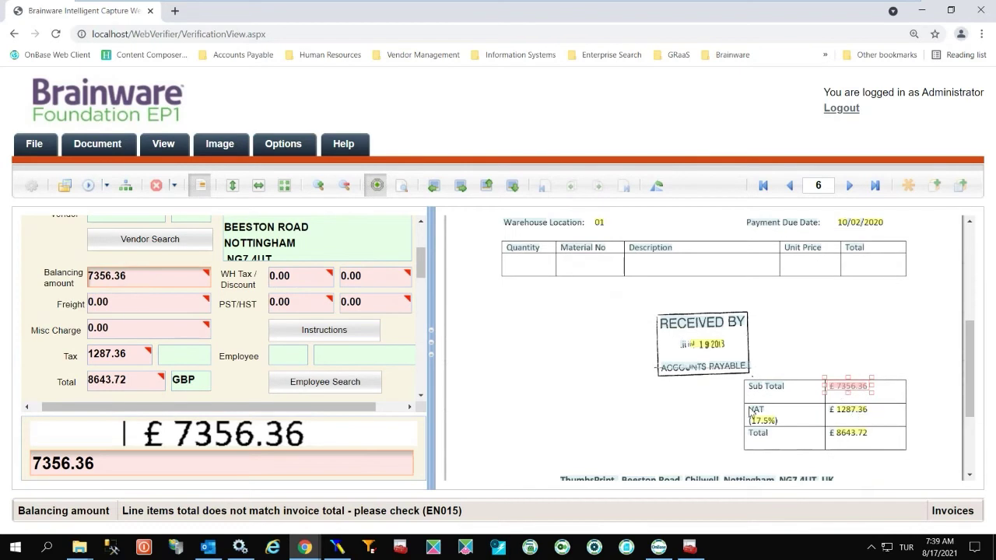
{"action": "left_click", "coordinate": [130, 285]}
{"action": "left_click", "coordinate": [129, 355]}
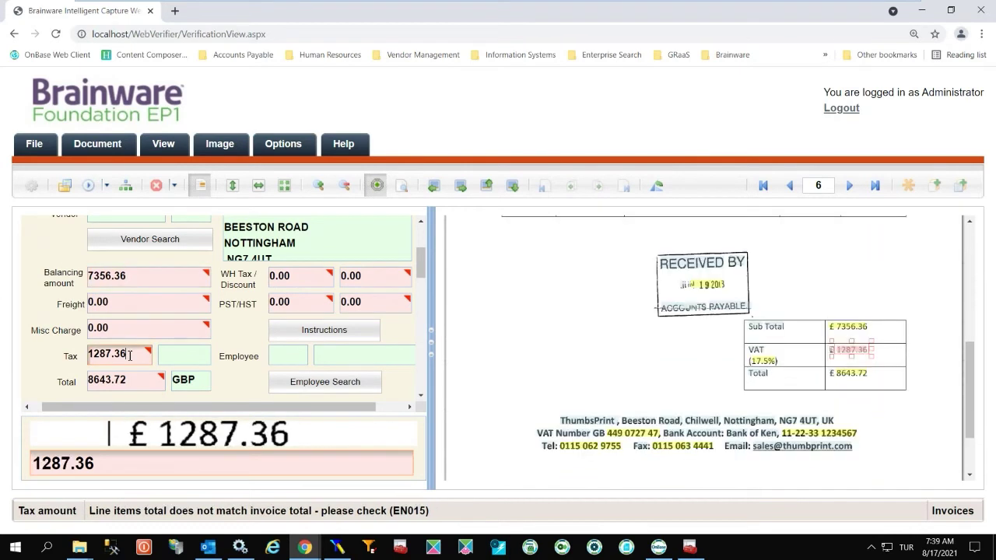
{"action": "left_click", "coordinate": [127, 381]}
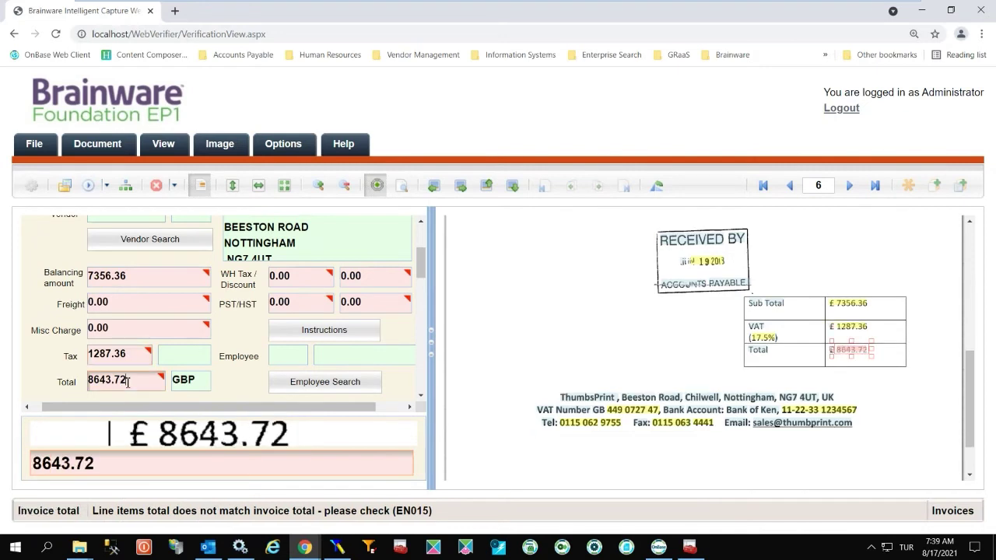
Set document 6's invalid reason to INVOICE AMOUNTS DO NOT ADD UP and validate the document.
{"action": "scroll", "coordinate": [809, 315], "scroll_direction": "up", "scroll_amount": 2}
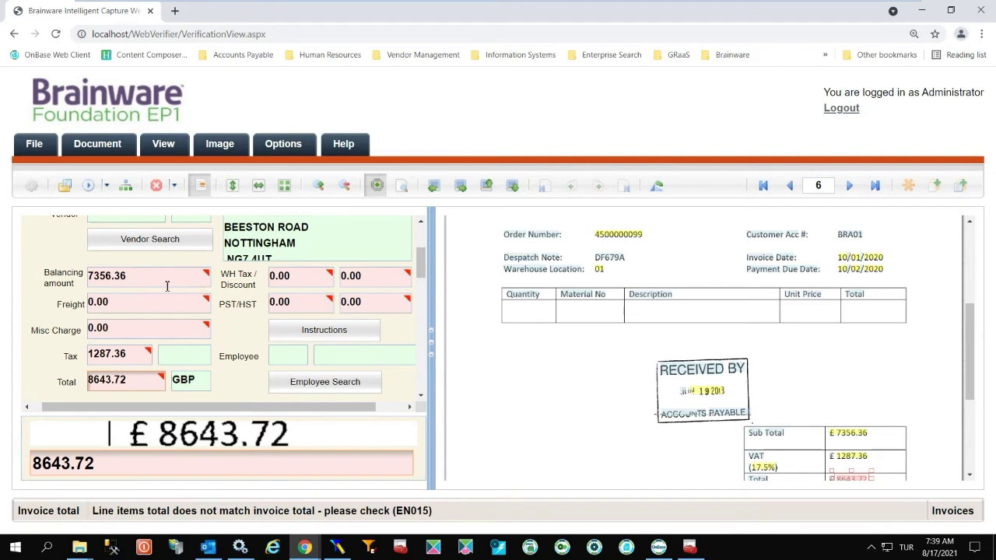
{"action": "scroll", "coordinate": [224, 302], "scroll_direction": "up", "scroll_amount": 3}
{"action": "left_click", "coordinate": [274, 259]}
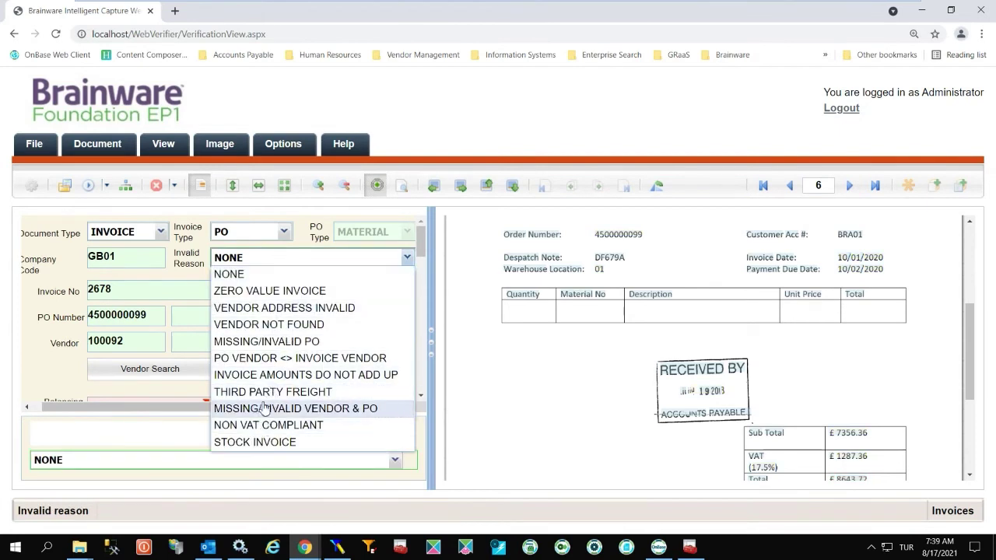
{"action": "left_click", "coordinate": [263, 375]}
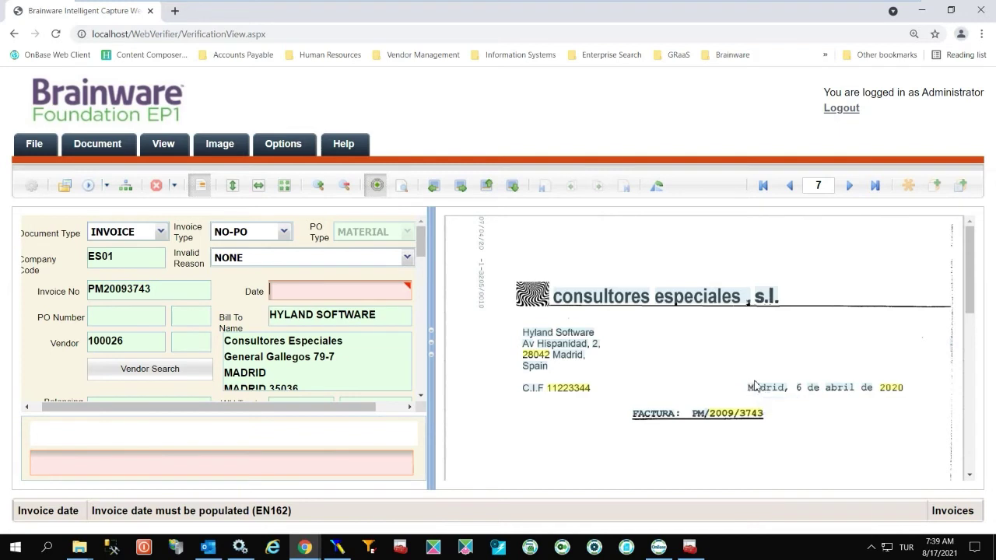
Capture "6 de abril de 2020" from the scan as document 7's invoice date and validate the field.
{"action": "left_click_drag", "start_coordinate": [791, 379], "coordinate": [909, 395]}
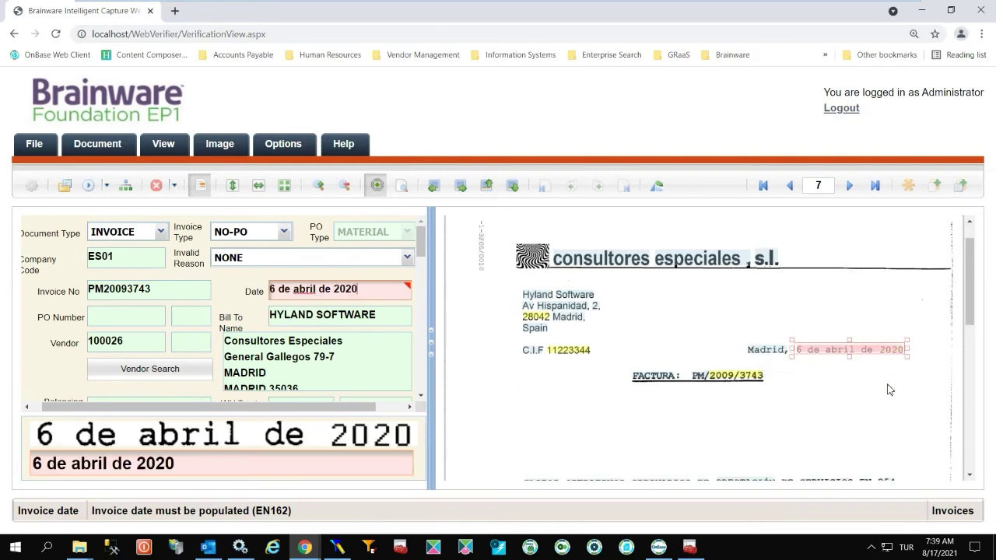
{"action": "left_click", "coordinate": [374, 287]}
{"action": "key", "text": "Return"}
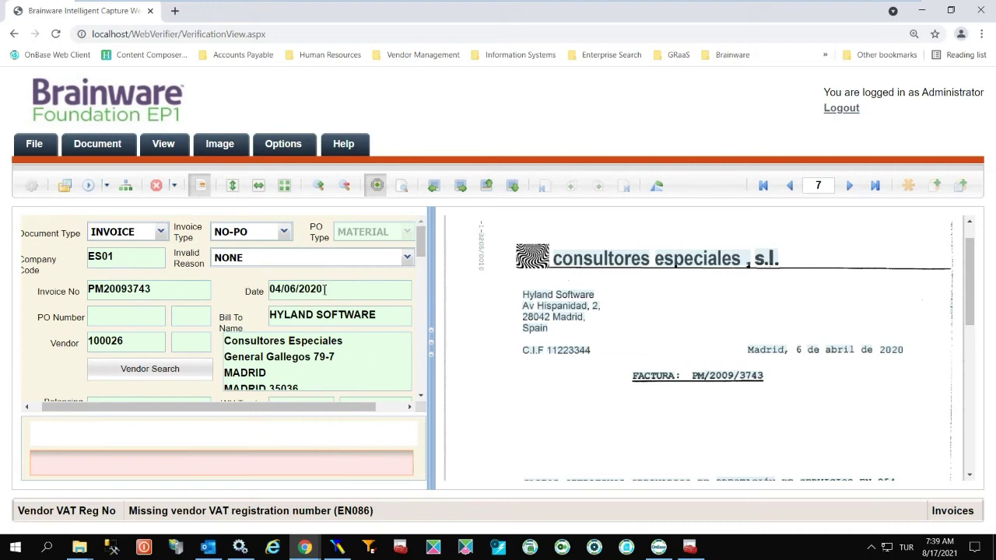
Examine document 7's amounts and empty vendor VAT registration field, and look for a matching number on the scanned invoice.
{"action": "scroll", "coordinate": [324, 289], "scroll_direction": "down", "scroll_amount": 10}
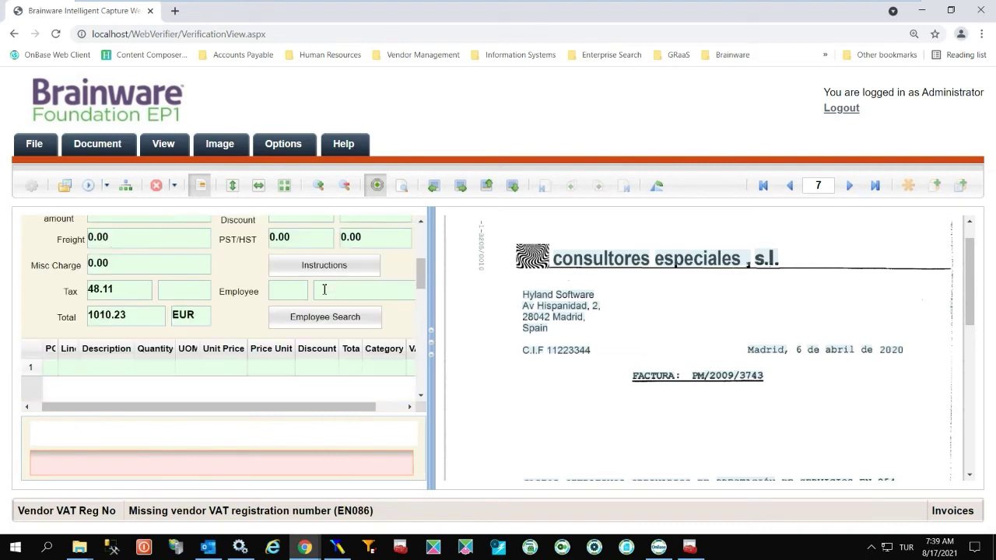
{"action": "scroll", "coordinate": [105, 273], "scroll_direction": "up", "scroll_amount": 2}
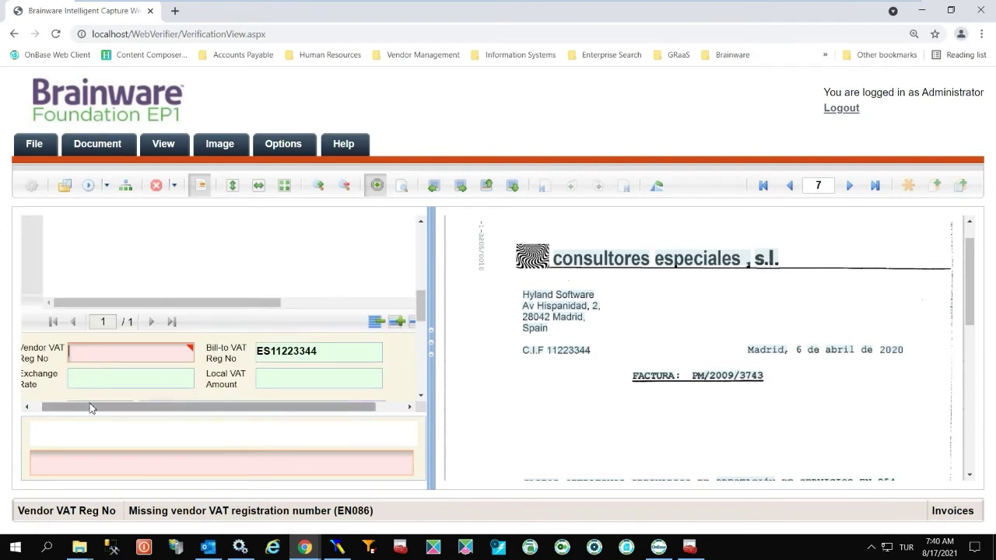
{"action": "left_click_drag", "start_coordinate": [91, 406], "coordinate": [79, 406]}
{"action": "scroll", "coordinate": [760, 350], "scroll_direction": "down", "scroll_amount": 5}
{"action": "scroll", "coordinate": [760, 350], "scroll_direction": "up", "scroll_amount": 2}
{"action": "scroll", "coordinate": [760, 351], "scroll_direction": "down", "scroll_amount": 1}
{"action": "scroll", "coordinate": [760, 351], "scroll_direction": "down", "scroll_amount": 3}
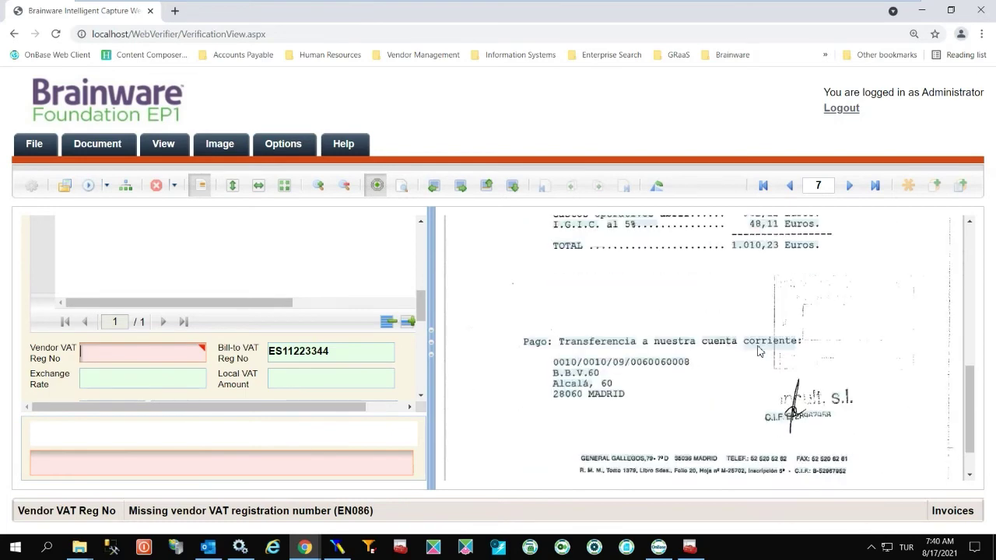
{"action": "left_click", "coordinate": [100, 361]}
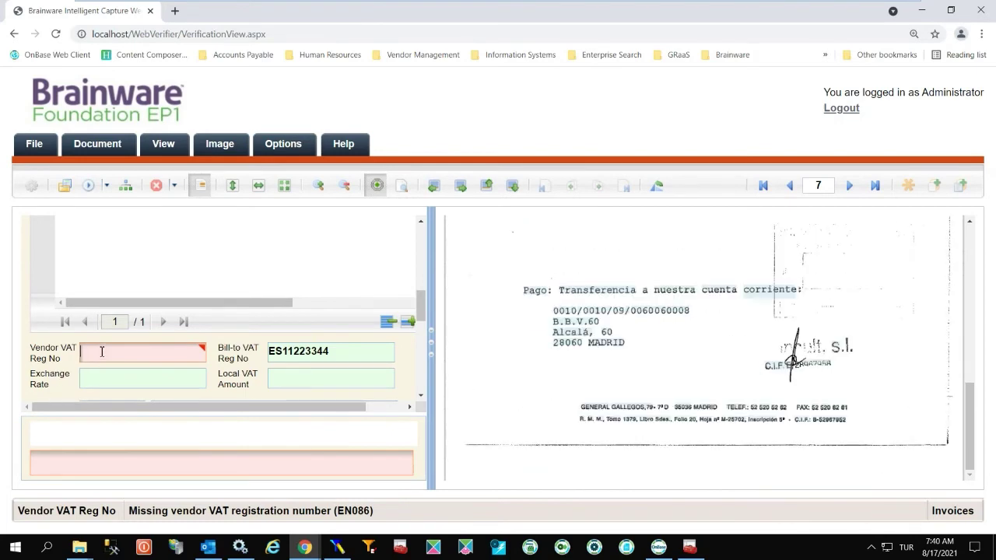
Set document 7's invalid reason to NON VAT COMPLIANT and validate the document.
{"action": "scroll", "coordinate": [329, 337], "scroll_direction": "up", "scroll_amount": 5}
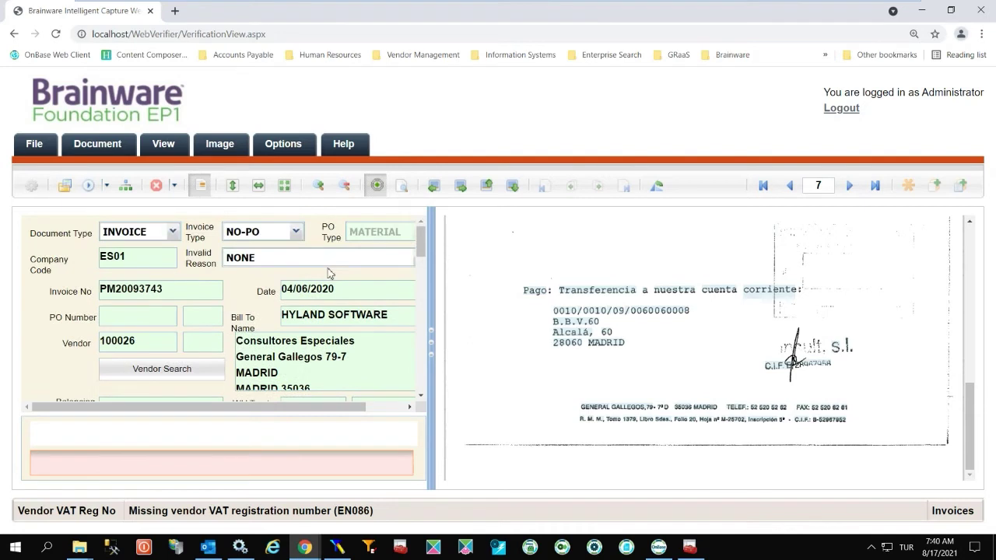
{"action": "left_click", "coordinate": [327, 259]}
{"action": "left_click", "coordinate": [327, 259]}
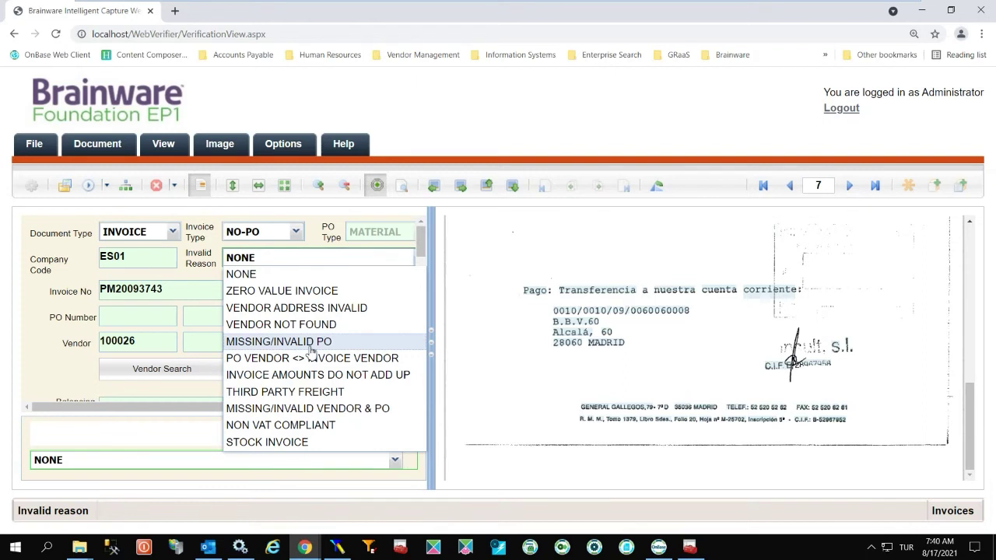
{"action": "left_click", "coordinate": [302, 427]}
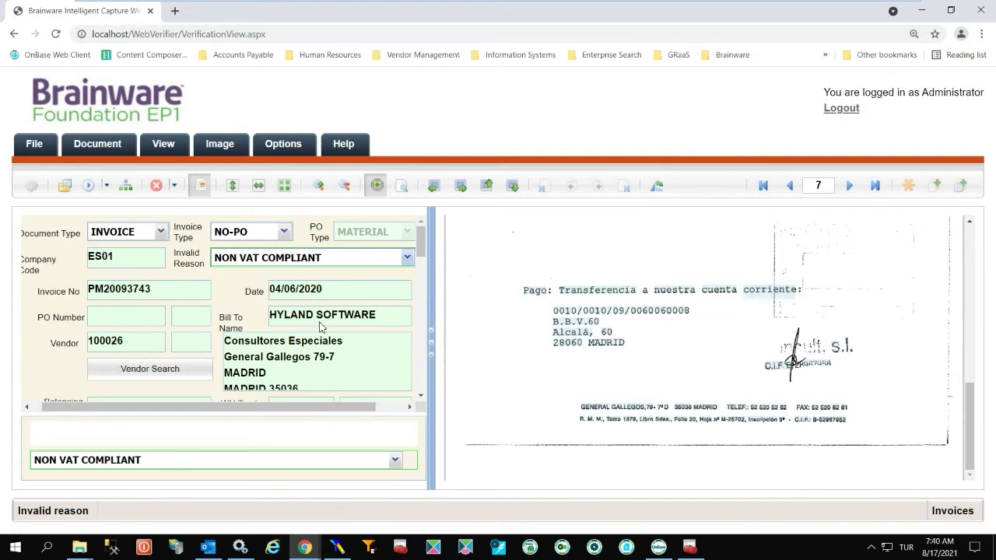
{"action": "key", "text": "Return"}
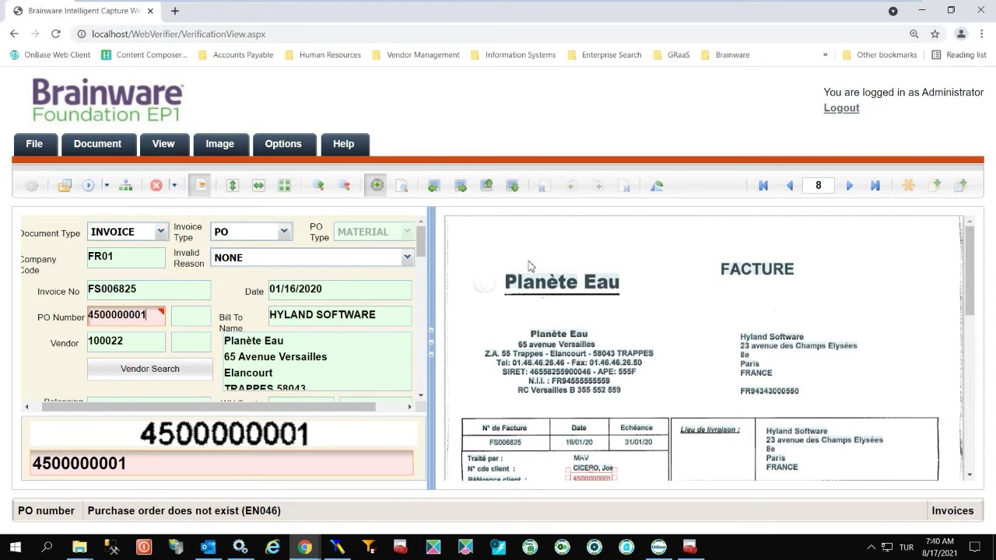
Check the PO reference on the scan of document 8, set the invalid reason to MISSING/INVALID PO and validate the document.
{"action": "scroll", "coordinate": [596, 393], "scroll_direction": "down", "scroll_amount": 1}
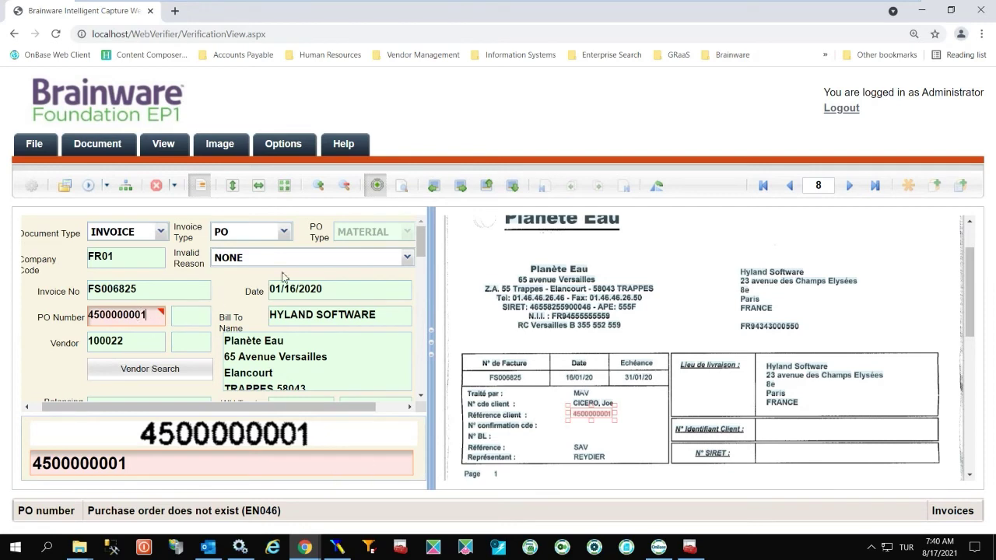
{"action": "left_click", "coordinate": [330, 255]}
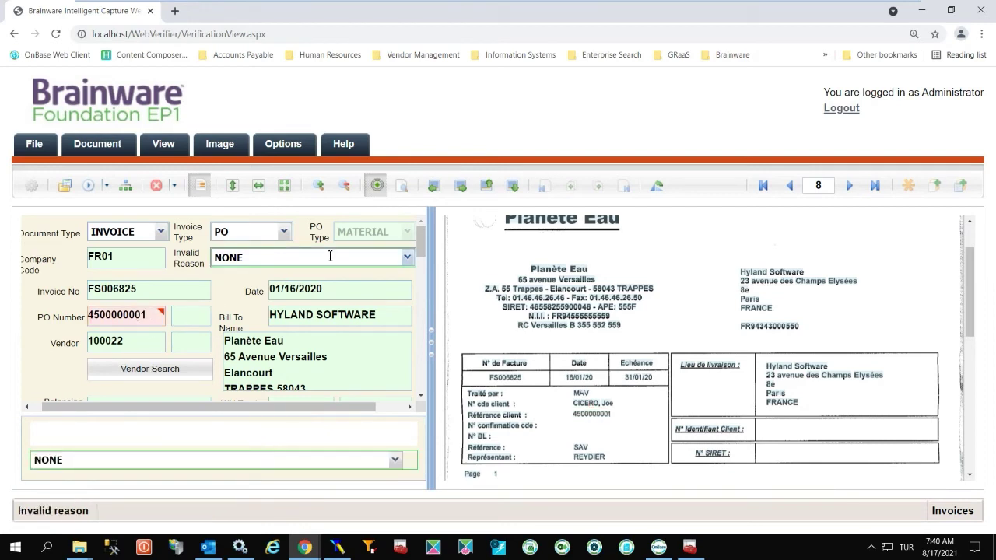
{"action": "left_click", "coordinate": [330, 255]}
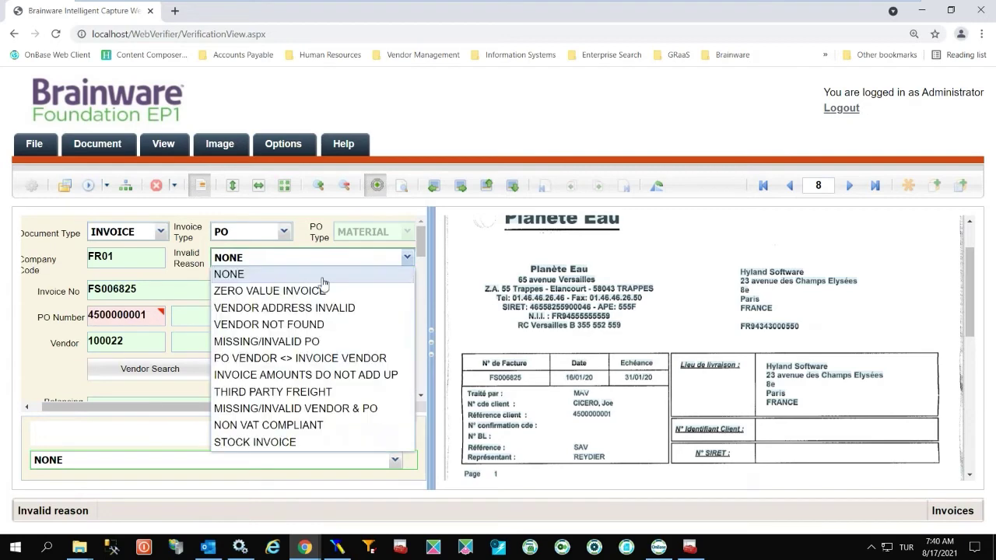
{"action": "left_click", "coordinate": [282, 346]}
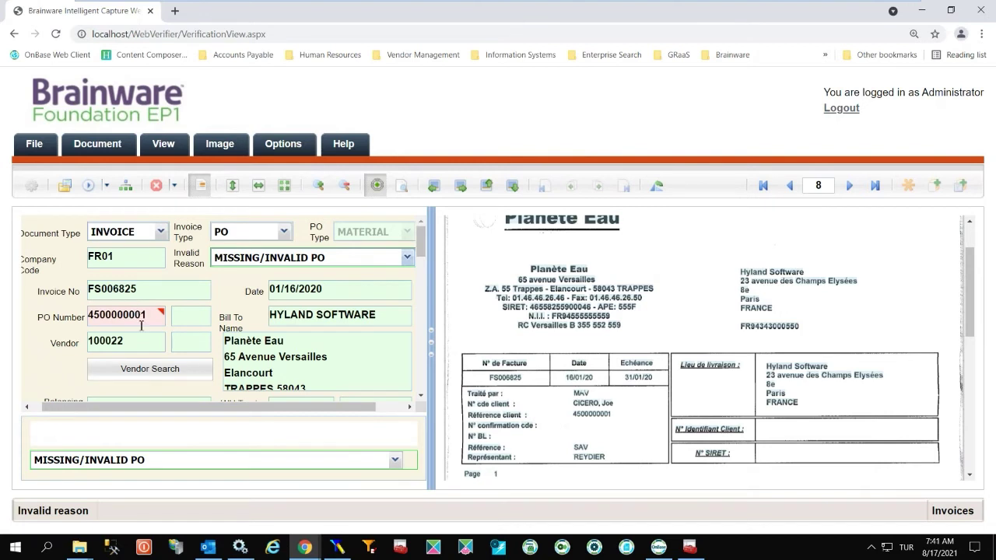
{"action": "key", "text": "Return"}
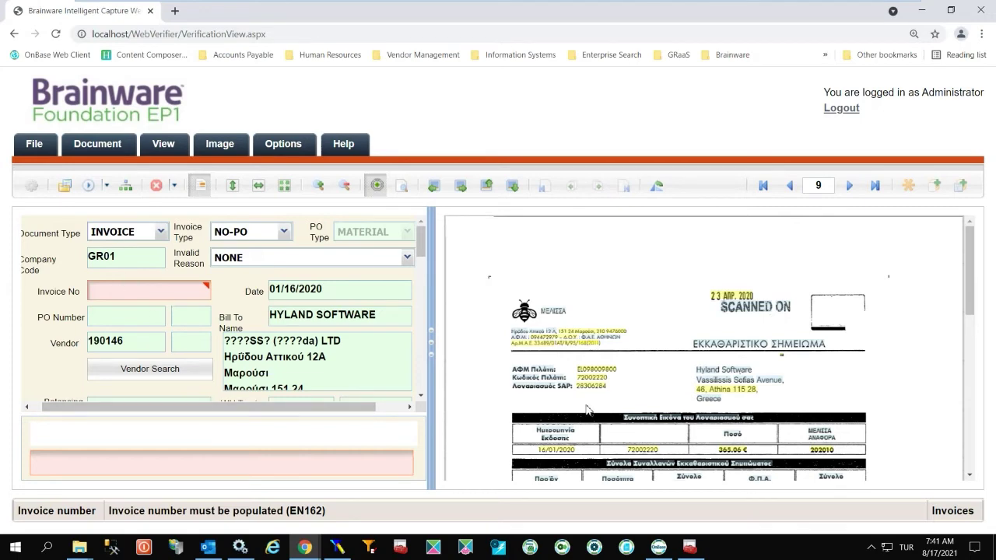
Capture document 9's invoice number from the column beside the issue date in the scan's summary table and validate it.
{"action": "scroll", "coordinate": [764, 425], "scroll_direction": "down", "scroll_amount": 2}
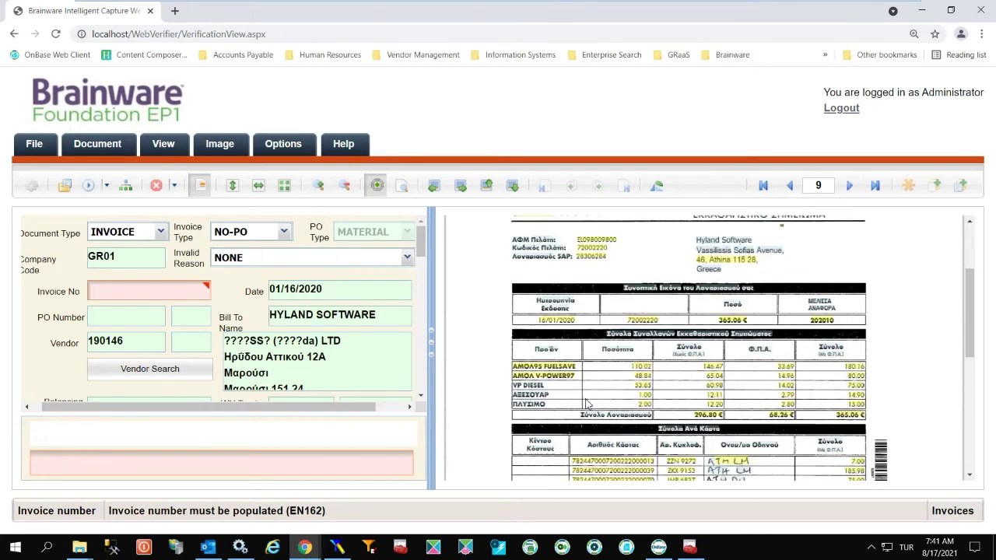
{"action": "scroll", "coordinate": [498, 342], "scroll_direction": "up", "scroll_amount": 1}
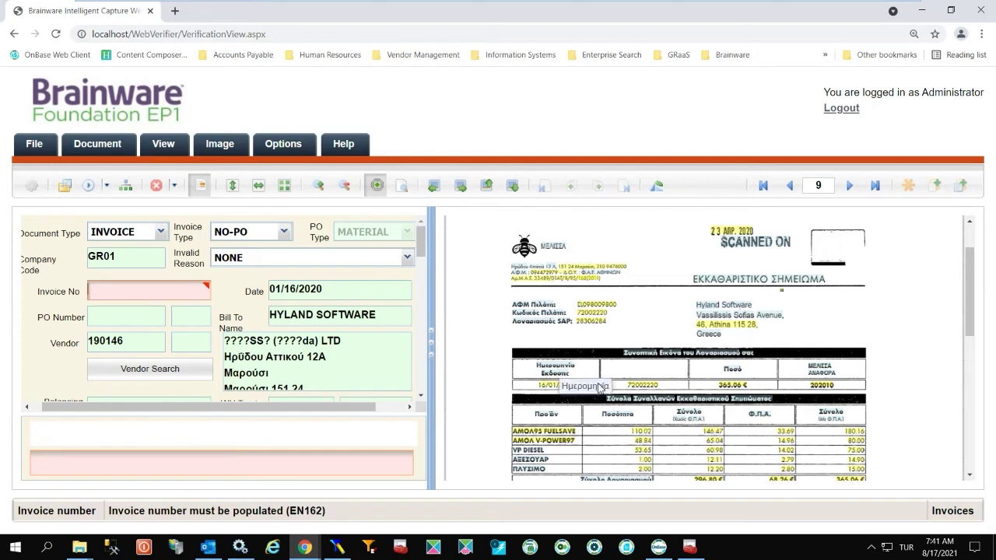
{"action": "left_click", "coordinate": [647, 386]}
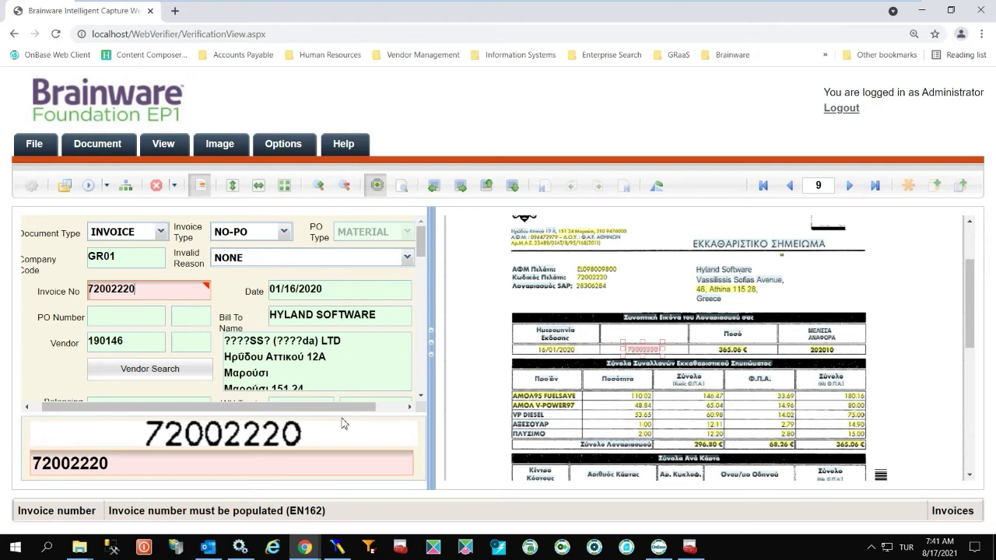
{"action": "key", "text": "Return"}
Check the scanned credit note of document 10, confirm its document type as CREDIT and validate the document.
{"action": "scroll", "coordinate": [701, 343], "scroll_direction": "down", "scroll_amount": 3}
{"action": "scroll", "coordinate": [708, 361], "scroll_direction": "up", "scroll_amount": 3}
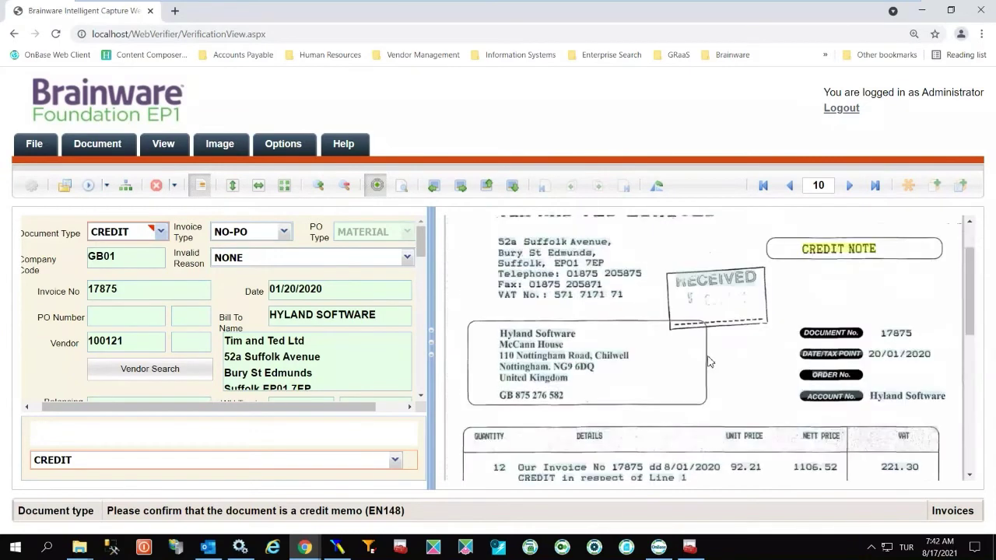
{"action": "left_click", "coordinate": [160, 231]}
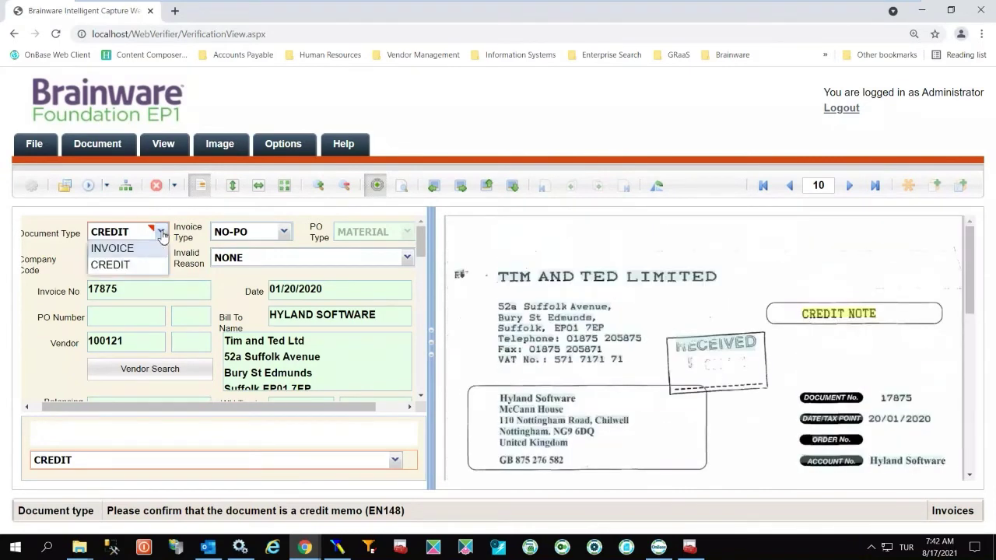
{"action": "left_click", "coordinate": [134, 265]}
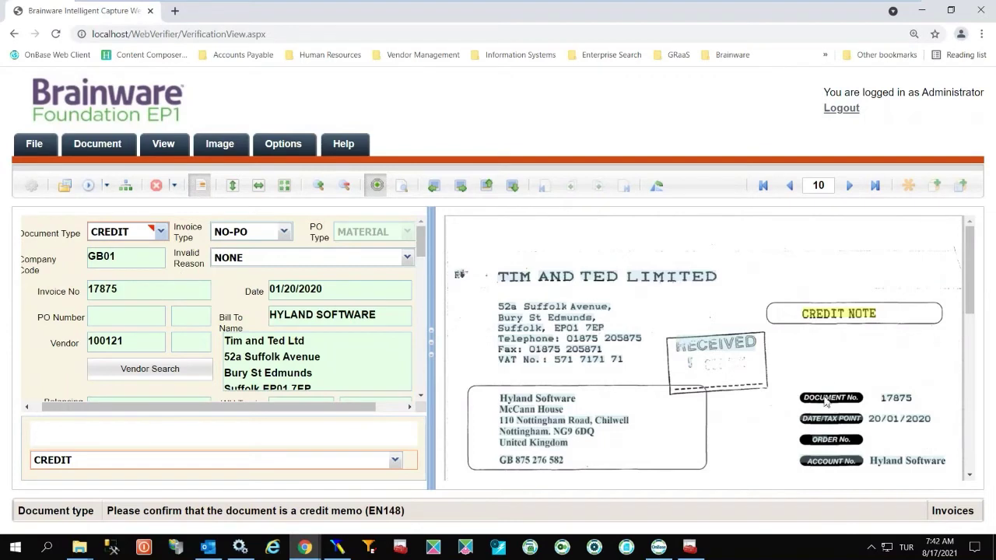
{"action": "scroll", "coordinate": [779, 343], "scroll_direction": "down", "scroll_amount": 3}
{"action": "scroll", "coordinate": [779, 346], "scroll_direction": "up", "scroll_amount": 3}
{"action": "key", "text": "Return"}
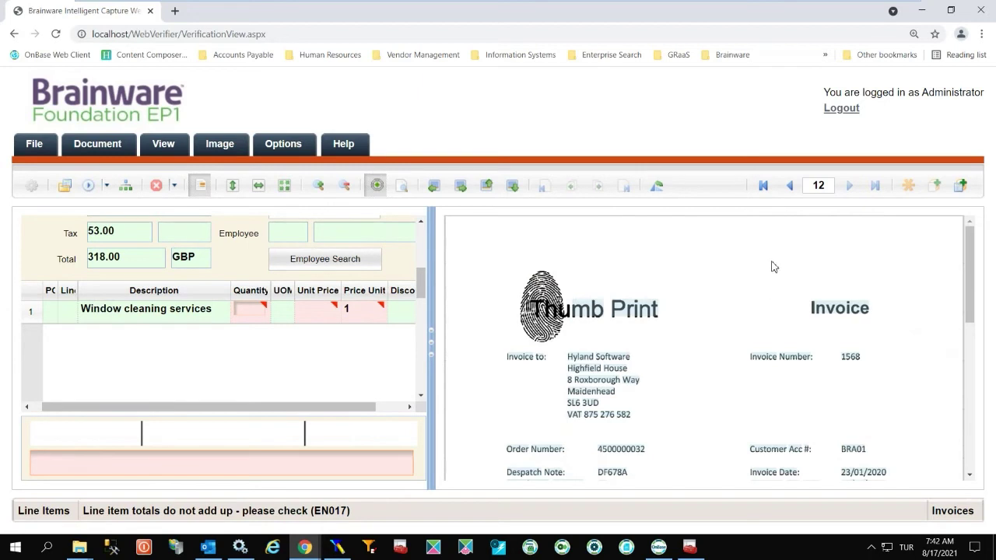
Go back to document 11 and compare the header, amounts and line items of the DEĞERLİ invoice with its scan.
{"action": "left_click", "coordinate": [790, 185]}
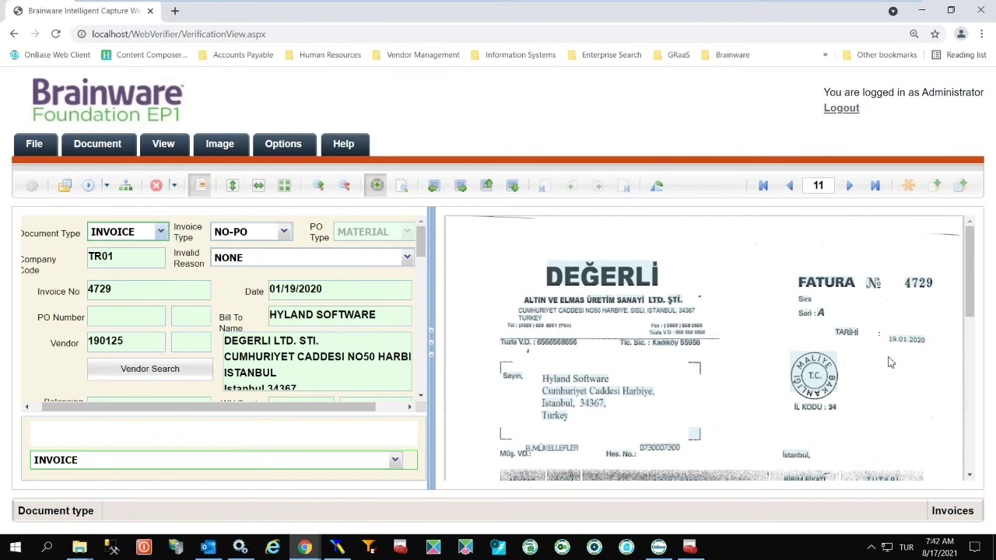
{"action": "scroll", "coordinate": [830, 336], "scroll_direction": "down", "scroll_amount": 1}
{"action": "scroll", "coordinate": [830, 342], "scroll_direction": "down", "scroll_amount": 5}
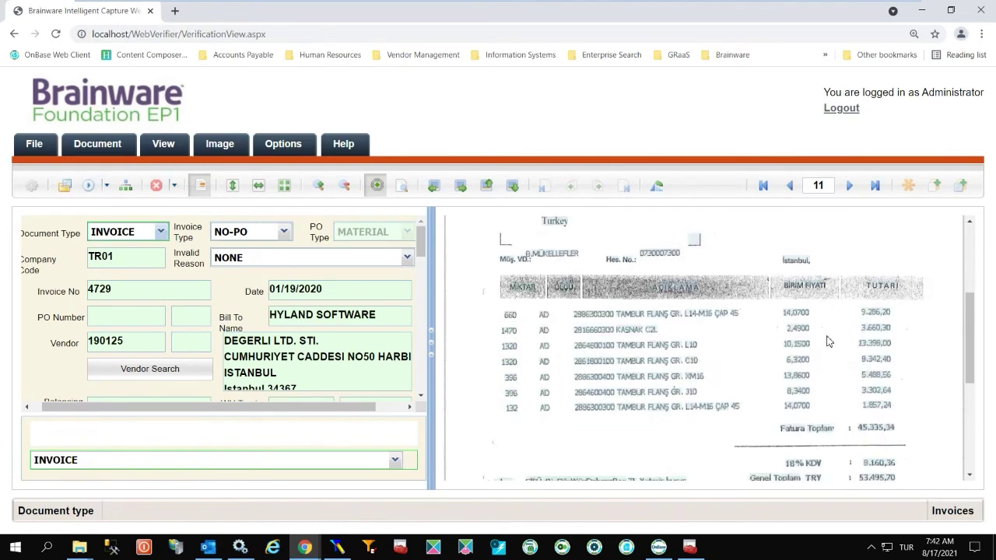
{"action": "scroll", "coordinate": [830, 350], "scroll_direction": "up", "scroll_amount": 6}
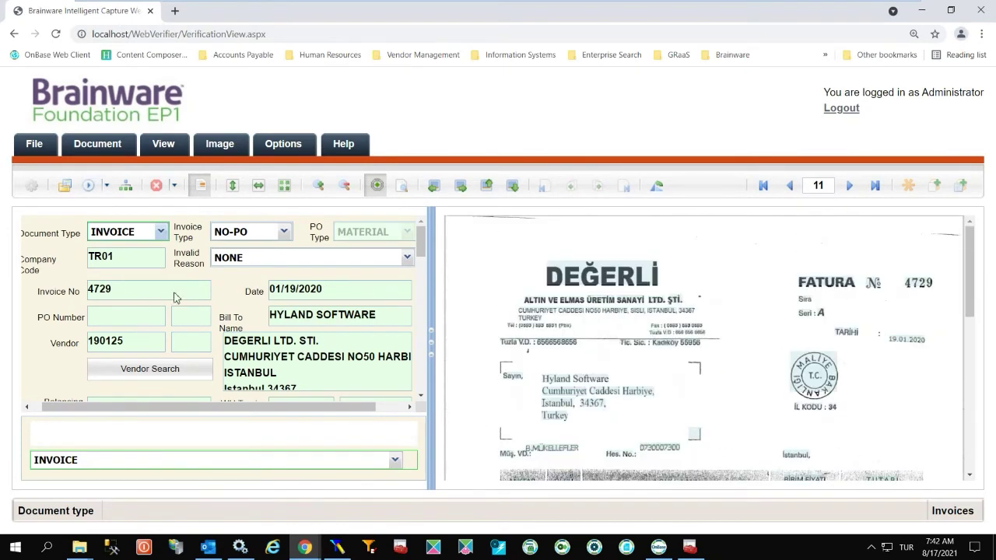
{"action": "scroll", "coordinate": [174, 295], "scroll_direction": "down", "scroll_amount": 8}
{"action": "scroll", "coordinate": [221, 265], "scroll_direction": "up", "scroll_amount": 3}
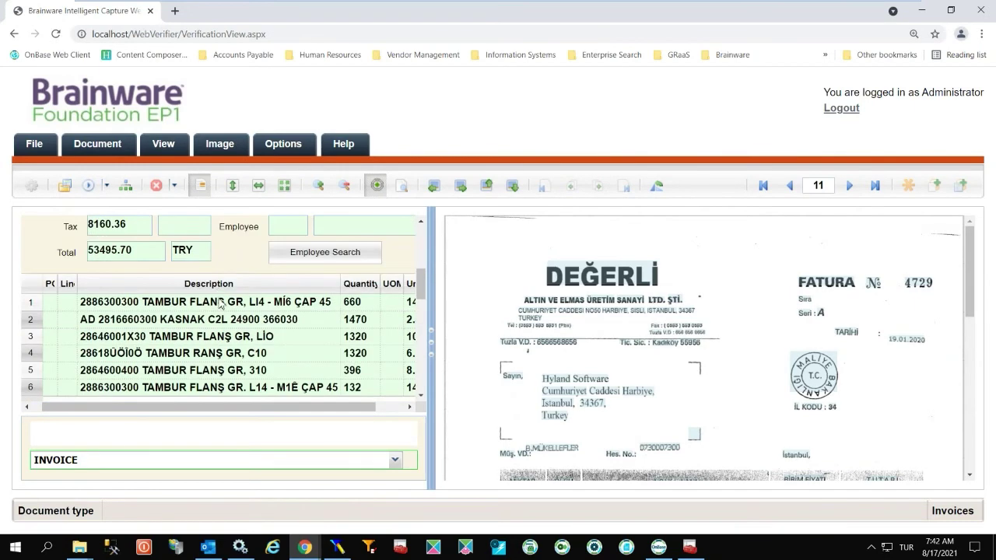
{"action": "scroll", "coordinate": [228, 340], "scroll_direction": "down", "scroll_amount": 5}
{"action": "scroll", "coordinate": [245, 321], "scroll_direction": "up", "scroll_amount": 3}
{"action": "scroll", "coordinate": [244, 327], "scroll_direction": "down", "scroll_amount": 6}
{"action": "scroll", "coordinate": [234, 360], "scroll_direction": "down", "scroll_amount": 2}
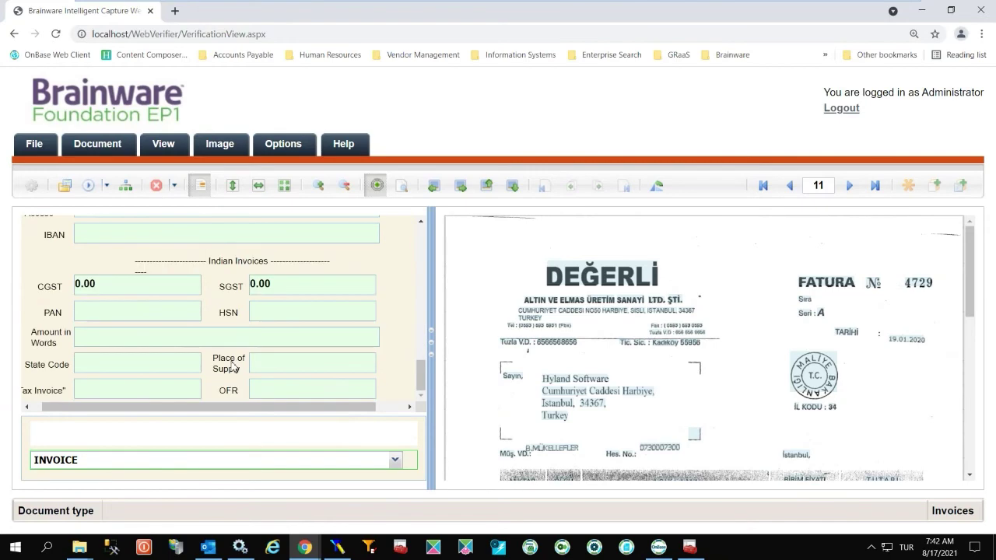
{"action": "scroll", "coordinate": [232, 362], "scroll_direction": "up", "scroll_amount": 10}
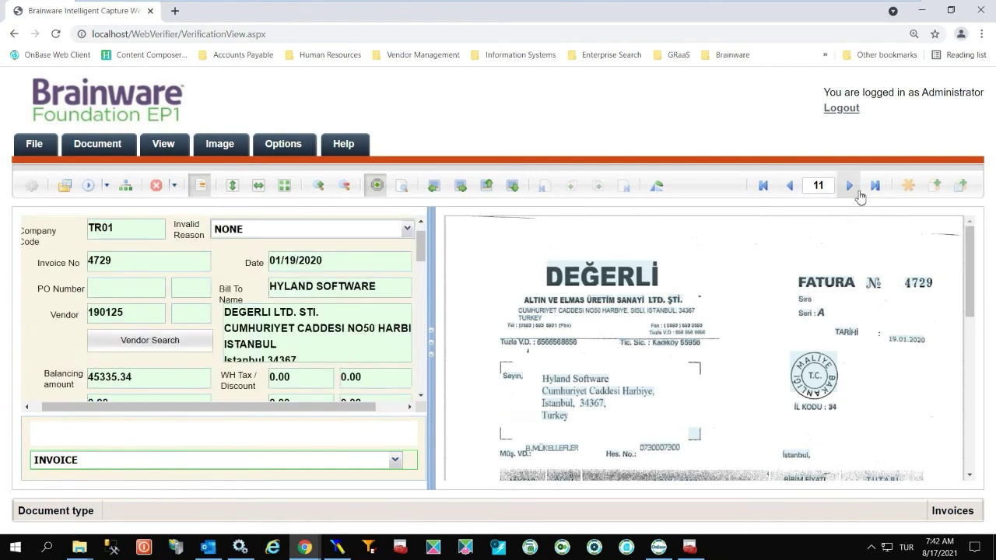
Return to document 12, check its amounts and line item, and set the invalid reason to INVOICE AMOUNTS DO NOT ADD UP.
{"action": "left_click", "coordinate": [858, 190]}
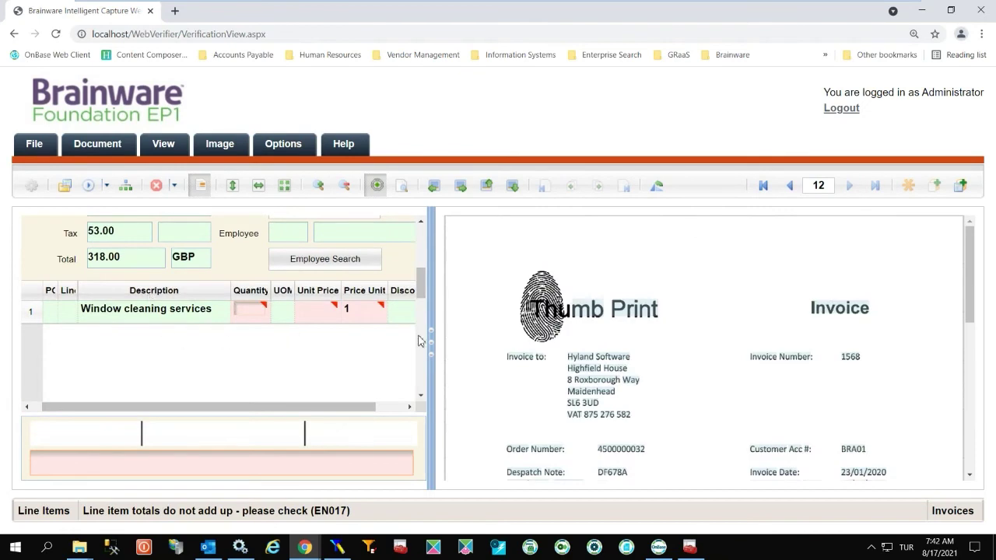
{"action": "scroll", "coordinate": [230, 286], "scroll_direction": "up", "scroll_amount": 5}
{"action": "scroll", "coordinate": [231, 286], "scroll_direction": "up", "scroll_amount": 2}
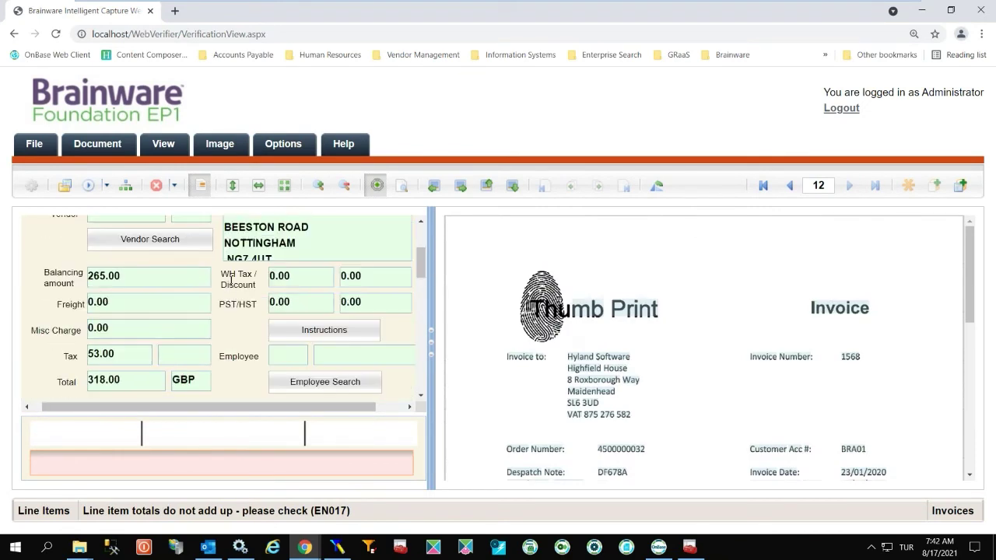
{"action": "scroll", "coordinate": [678, 337], "scroll_direction": "down", "scroll_amount": 3}
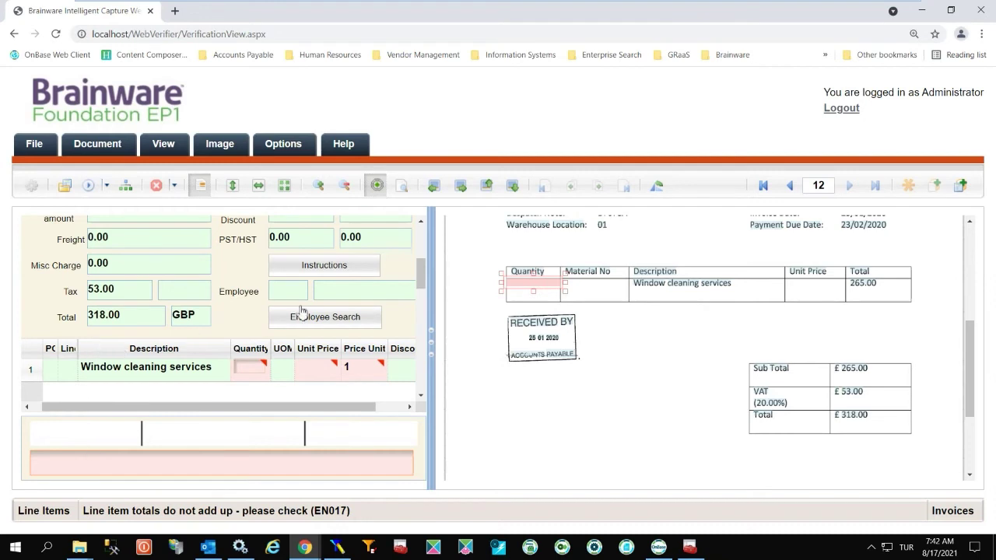
{"action": "left_click_drag", "start_coordinate": [247, 409], "coordinate": [348, 412]}
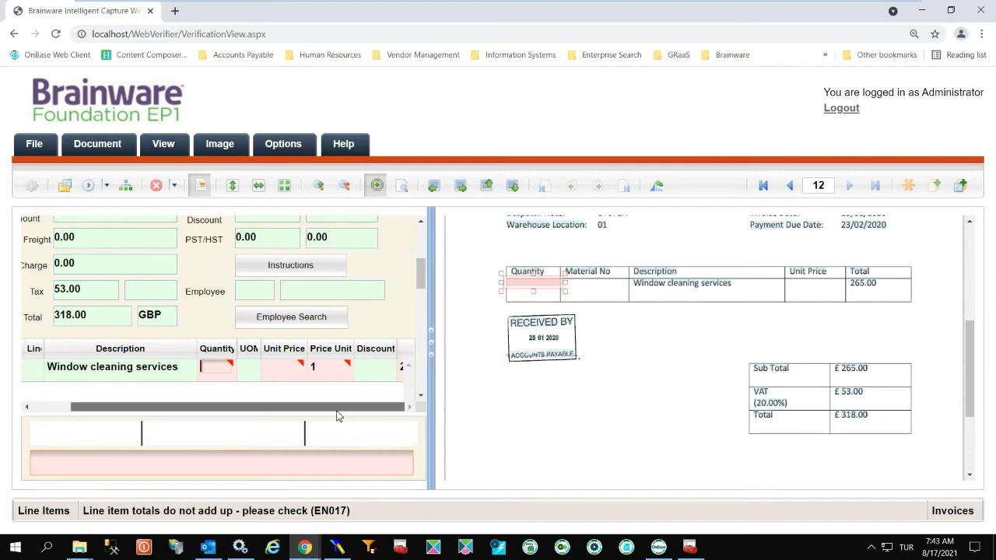
{"action": "left_click", "coordinate": [273, 367]}
{"action": "scroll", "coordinate": [279, 352], "scroll_direction": "up", "scroll_amount": 5}
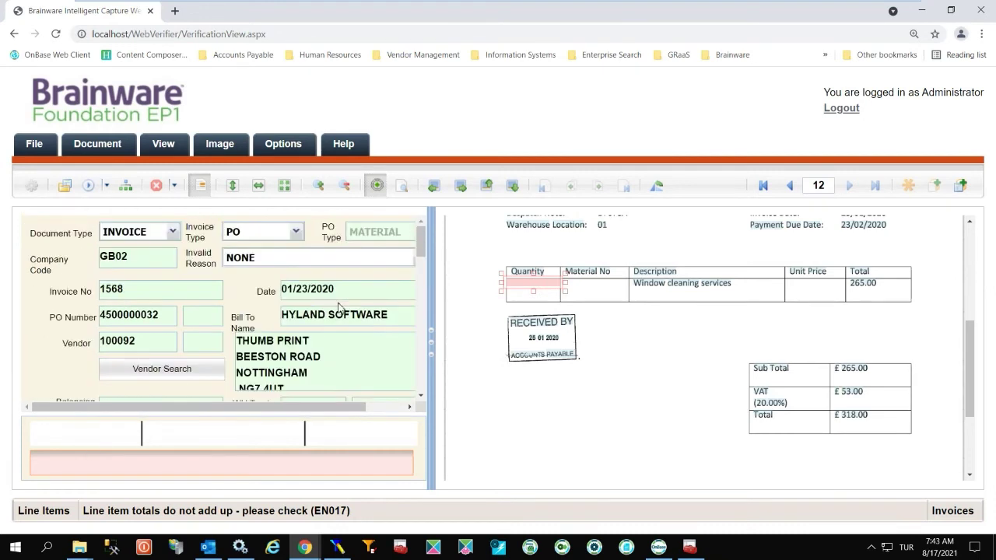
{"action": "left_click", "coordinate": [357, 259]}
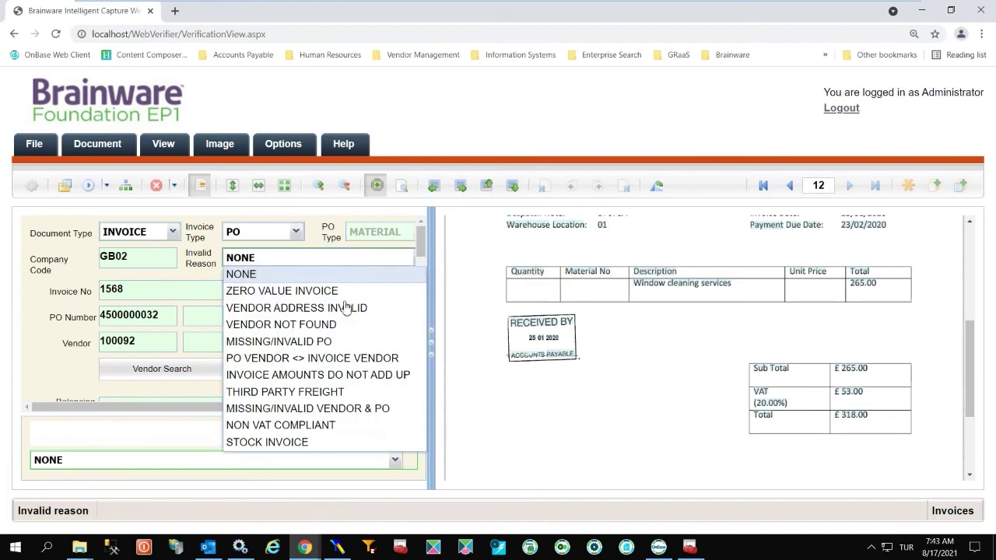
{"action": "left_click", "coordinate": [309, 377]}
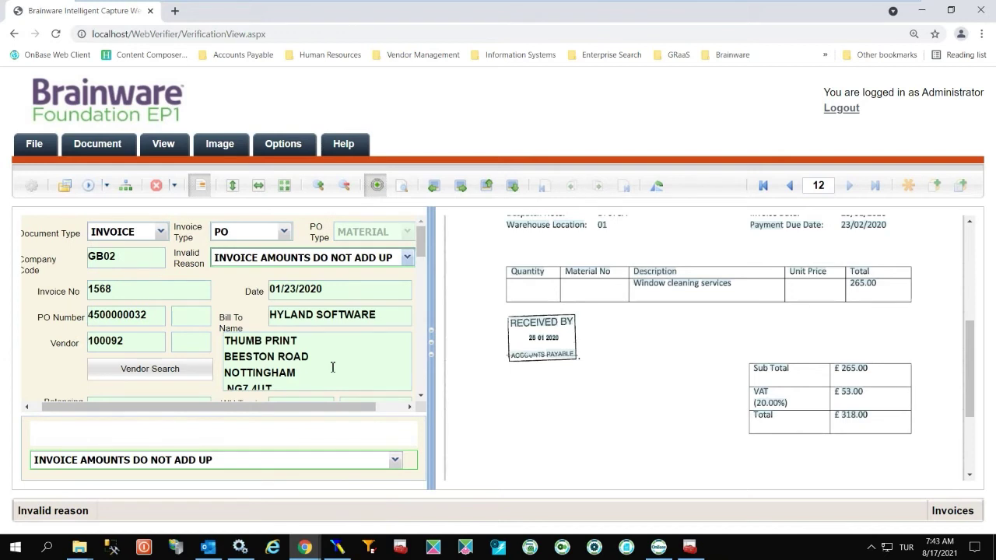
Confirm document 12's invalid reason, release the completed batch and choose to close it and return to the batch list.
{"action": "key", "text": "Return"}
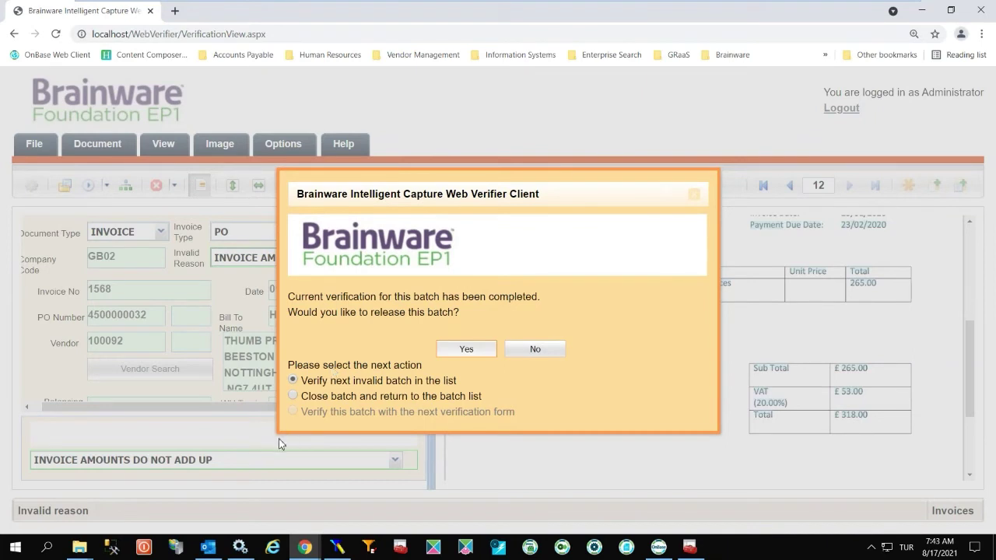
{"action": "left_click", "coordinate": [315, 398]}
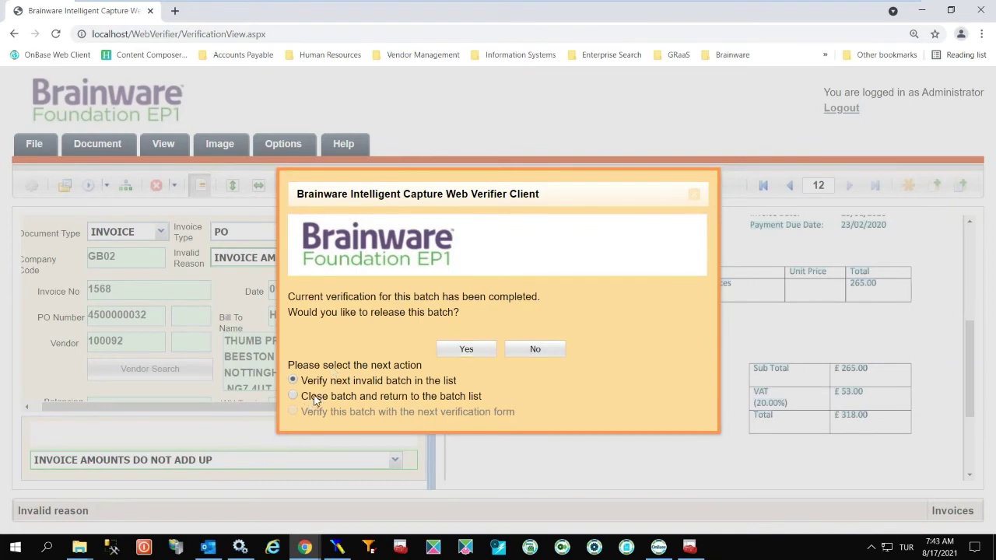
{"action": "left_click", "coordinate": [464, 351]}
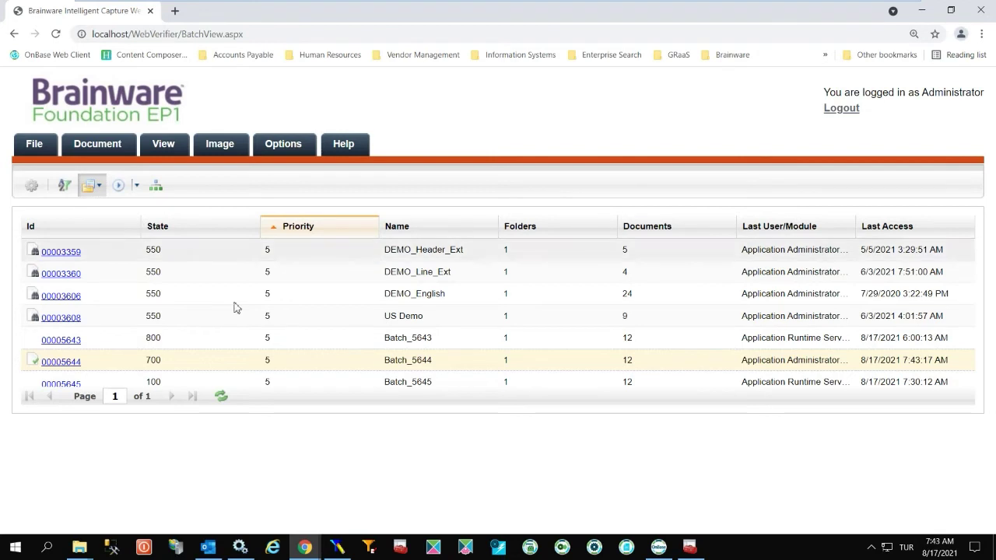
Try to open Batch_5644, Batch_5645 and Batch_5643 from the batch list.
{"action": "left_click", "coordinate": [64, 363]}
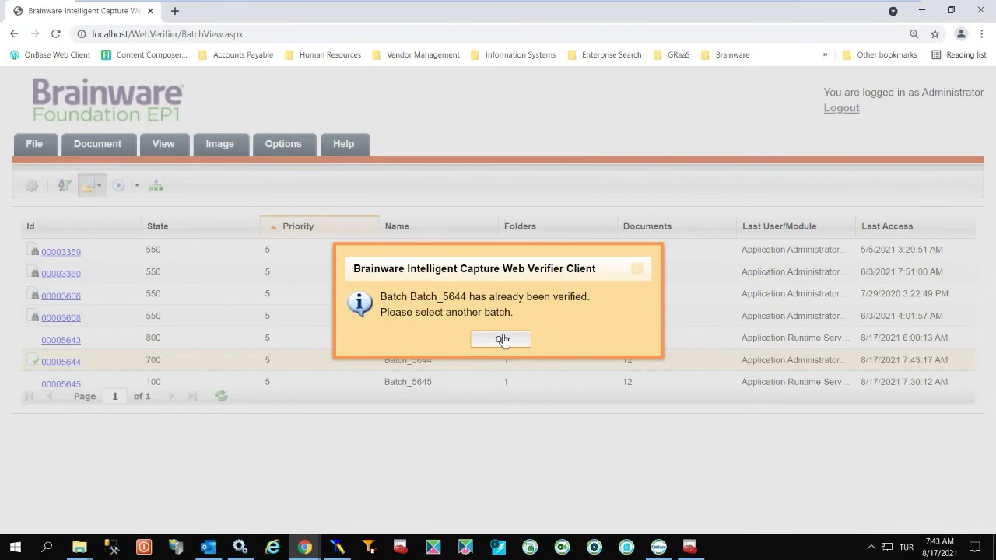
{"action": "left_click", "coordinate": [502, 340]}
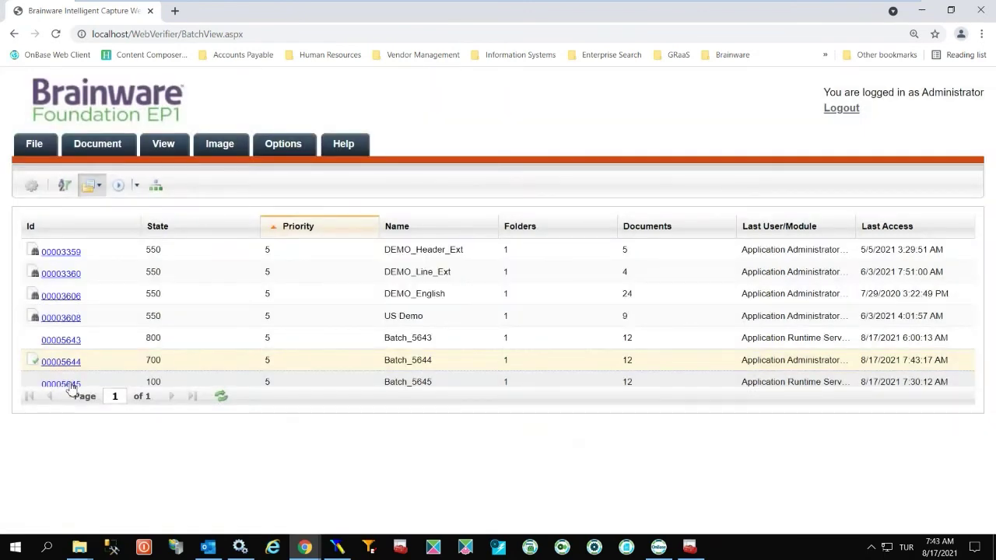
{"action": "left_click", "coordinate": [69, 383]}
{"action": "left_click", "coordinate": [67, 381]}
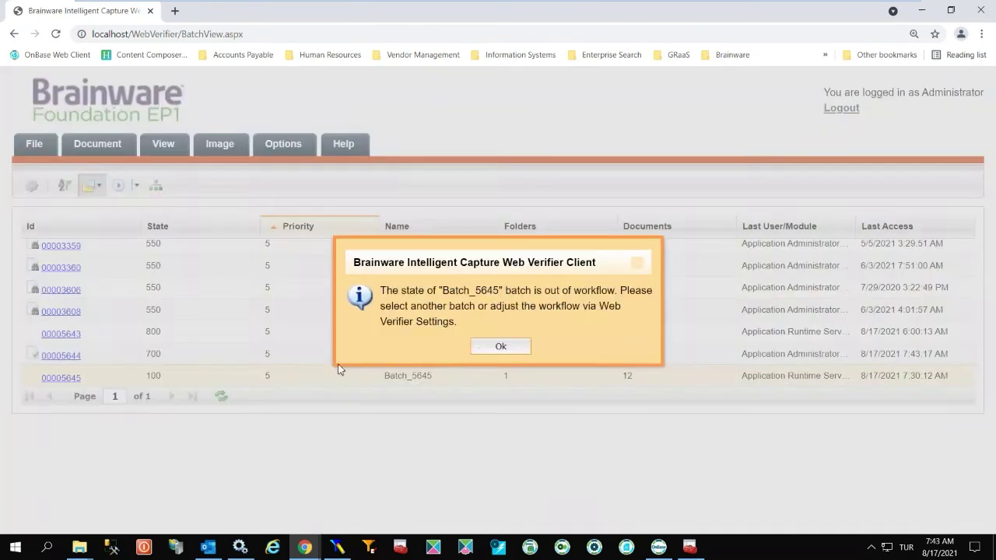
{"action": "left_click", "coordinate": [502, 344]}
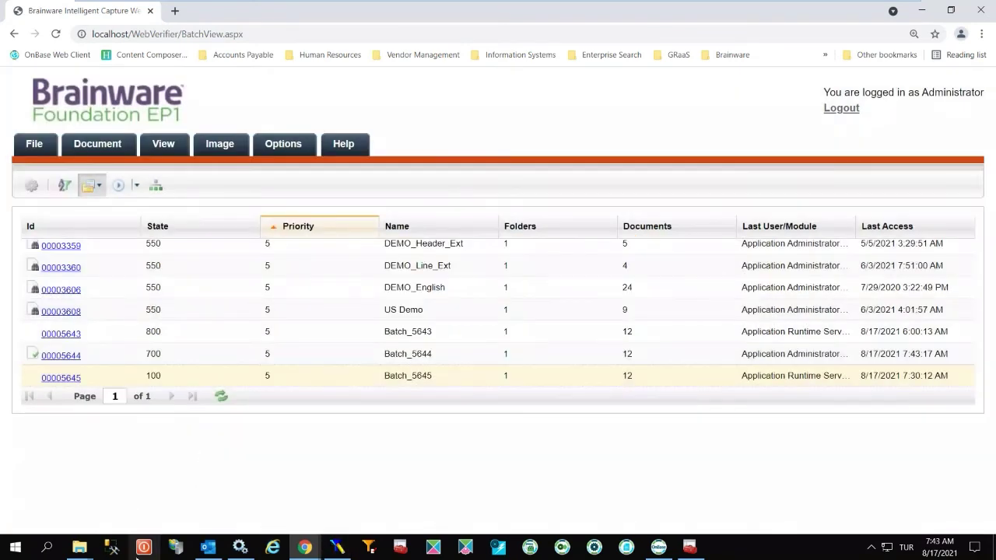
{"action": "left_click", "coordinate": [82, 548]}
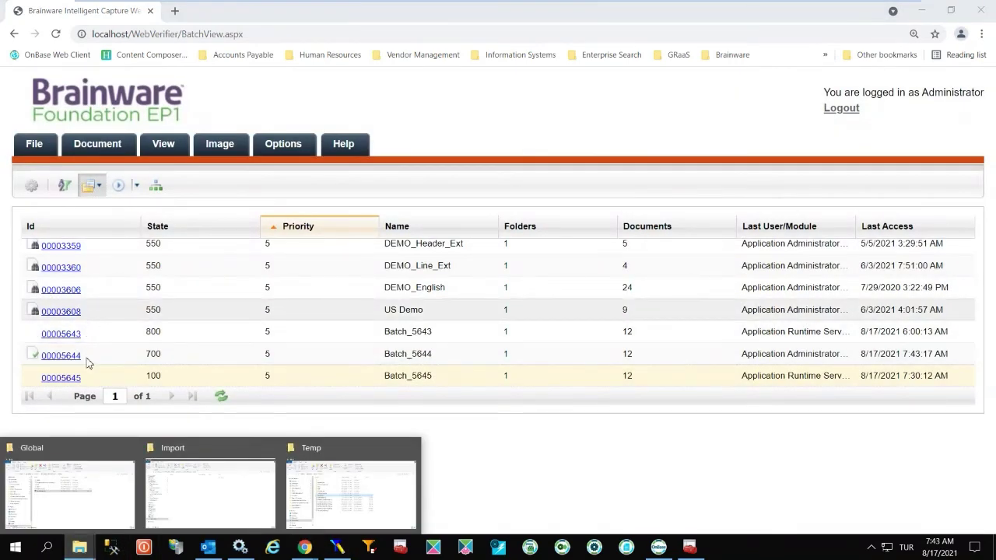
{"action": "left_click", "coordinate": [530, 474]}
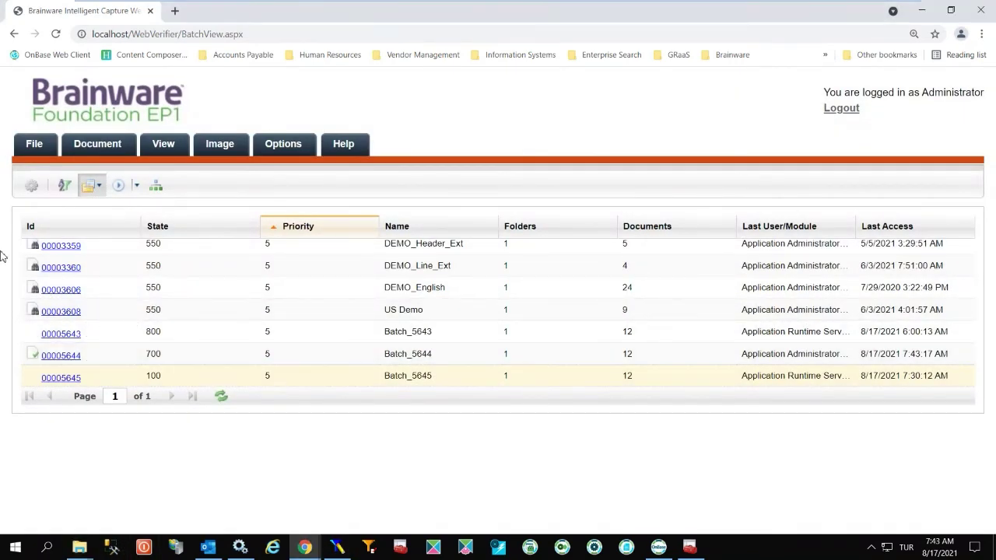
{"action": "left_click", "coordinate": [68, 335]}
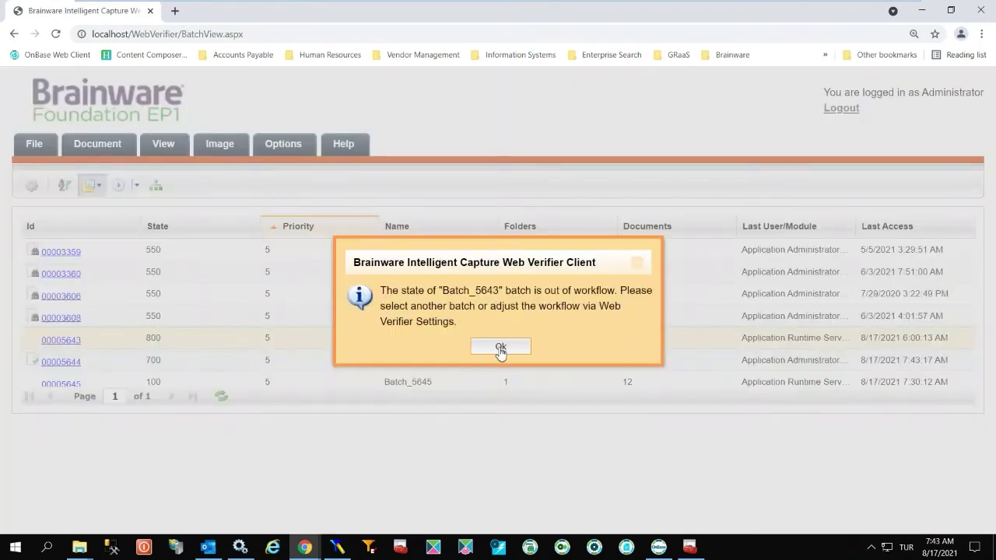
{"action": "left_click", "coordinate": [499, 347]}
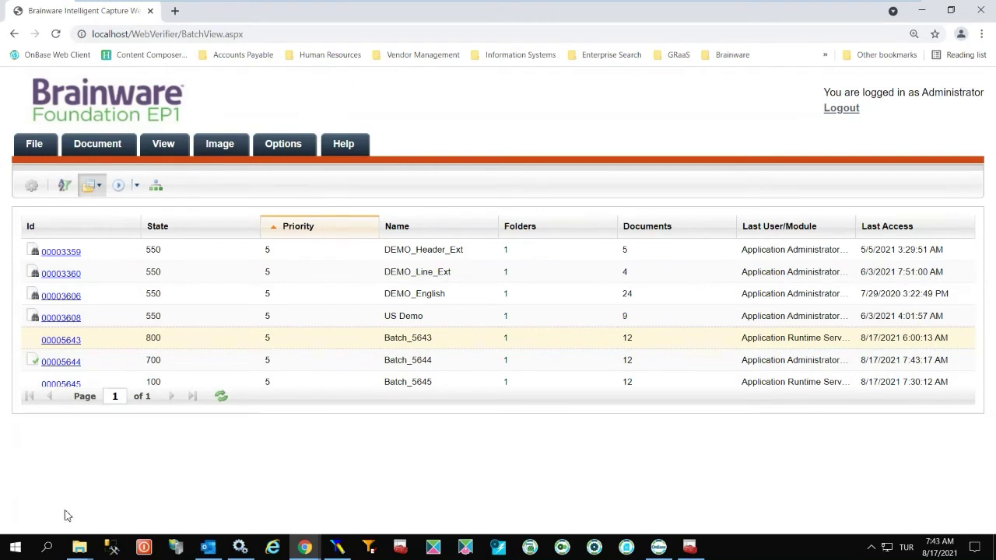
Switch to File Explorer and open the Export folder inside Brainware_for_Invoices_Demo_3_3.
{"action": "mouse_move", "coordinate": [79, 547]}
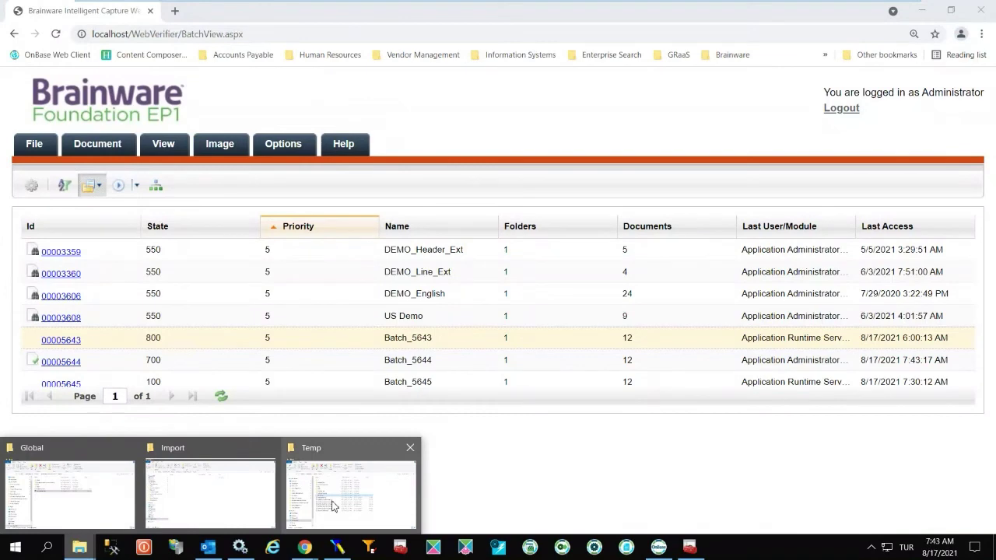
{"action": "left_click", "coordinate": [211, 497]}
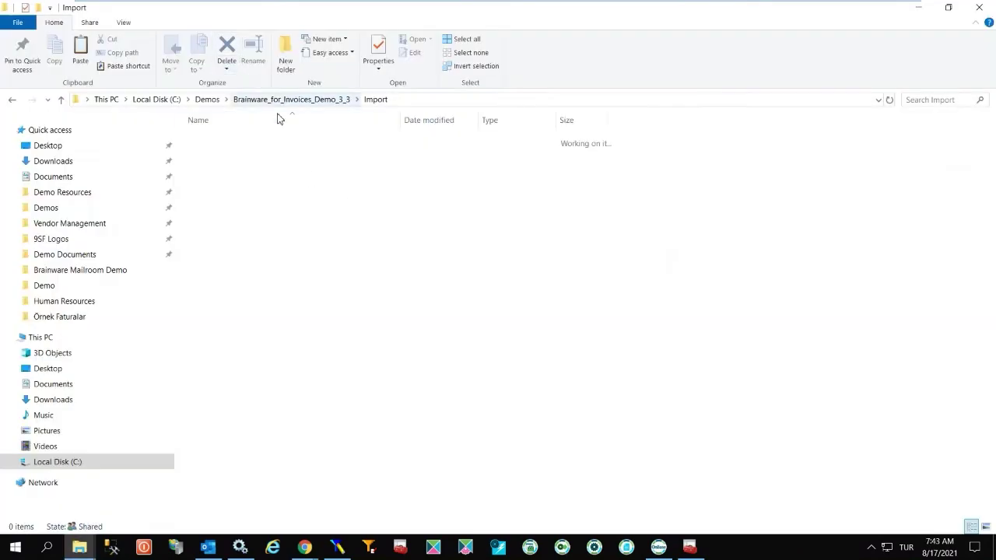
{"action": "left_click", "coordinate": [282, 104]}
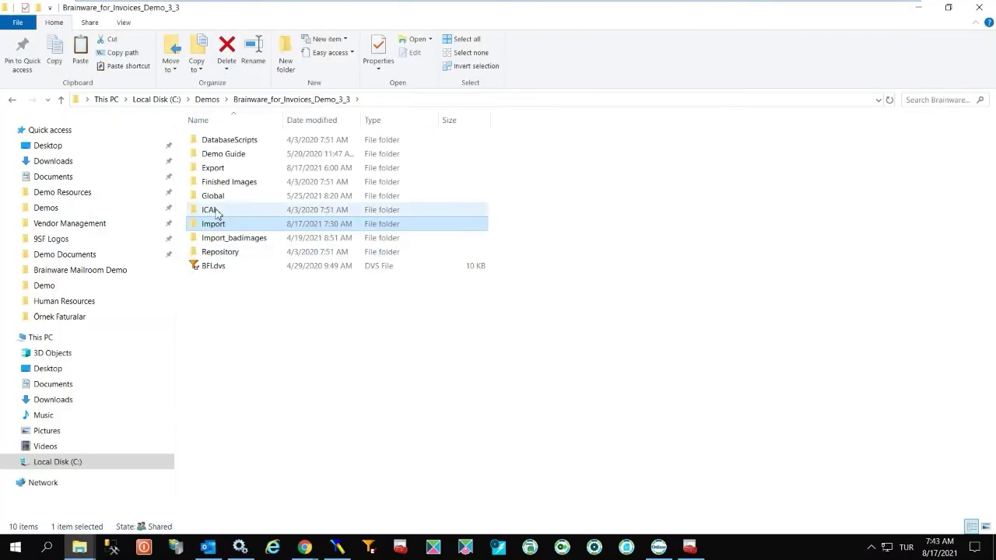
{"action": "double_click", "coordinate": [216, 168]}
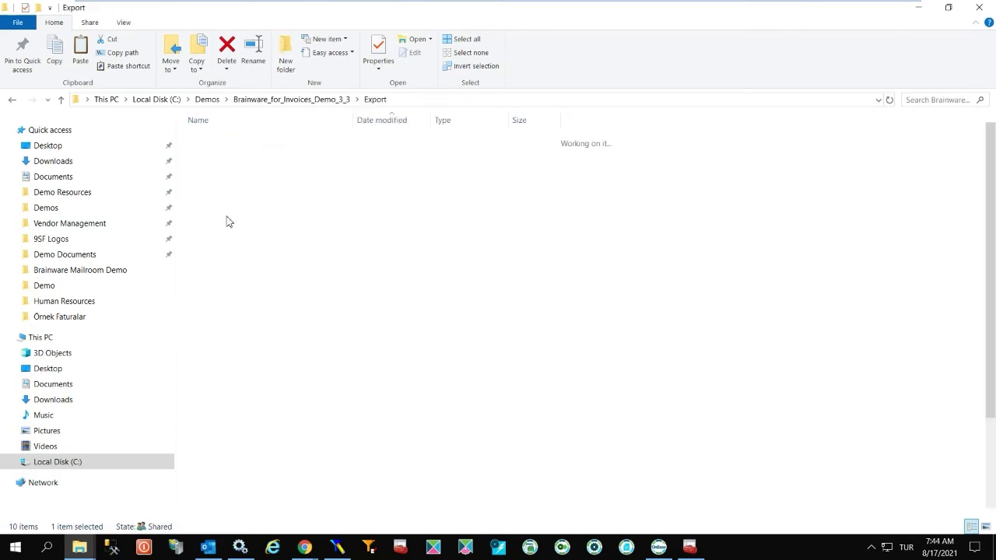
Open the exported 47Turkish_TR01_STP.pdf, review its header, line items and totals, and close it.
{"action": "double_click", "coordinate": [220, 443]}
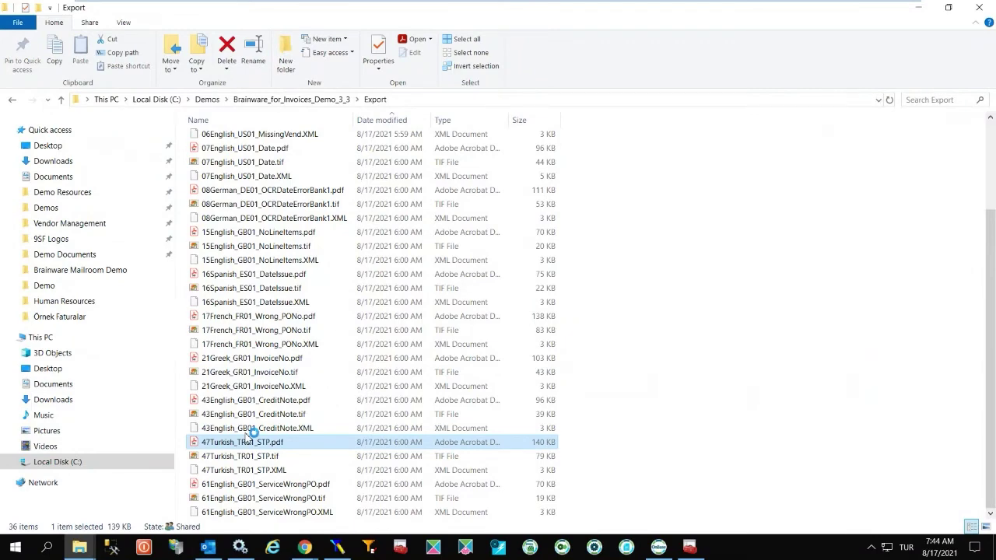
{"action": "scroll", "coordinate": [668, 392], "scroll_direction": "down", "scroll_amount": 4}
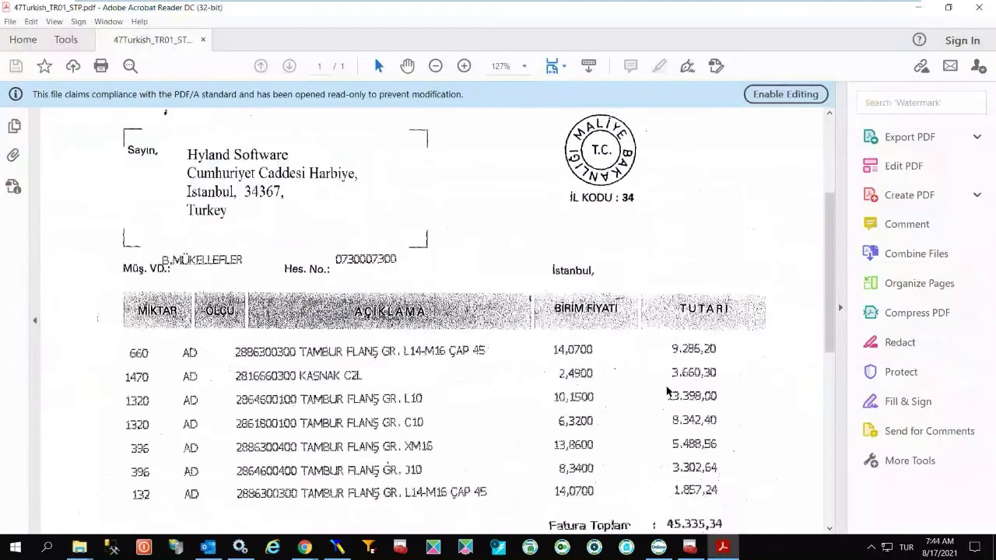
{"action": "scroll", "coordinate": [666, 390], "scroll_direction": "down", "scroll_amount": 4}
{"action": "scroll", "coordinate": [666, 389], "scroll_direction": "down", "scroll_amount": 5}
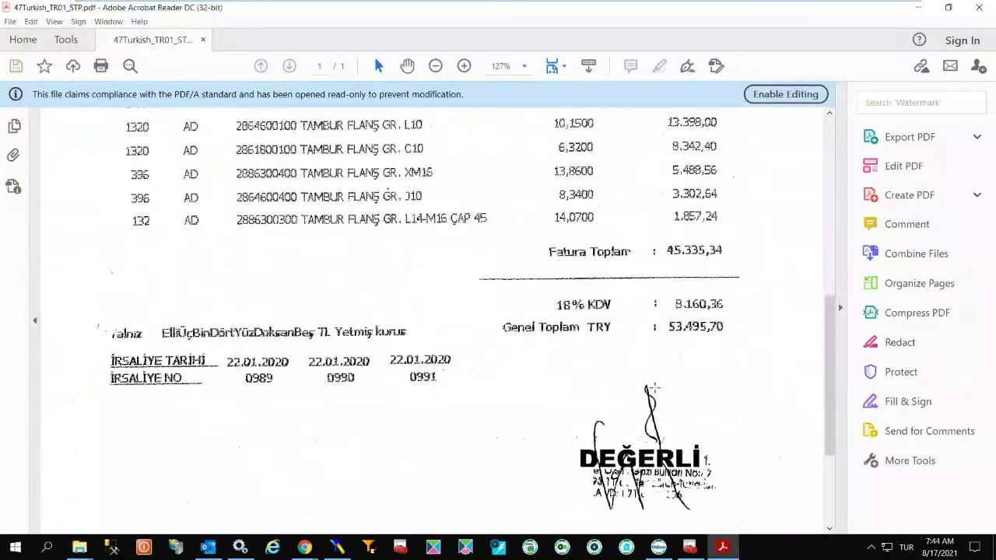
{"action": "scroll", "coordinate": [640, 389], "scroll_direction": "up", "scroll_amount": 12}
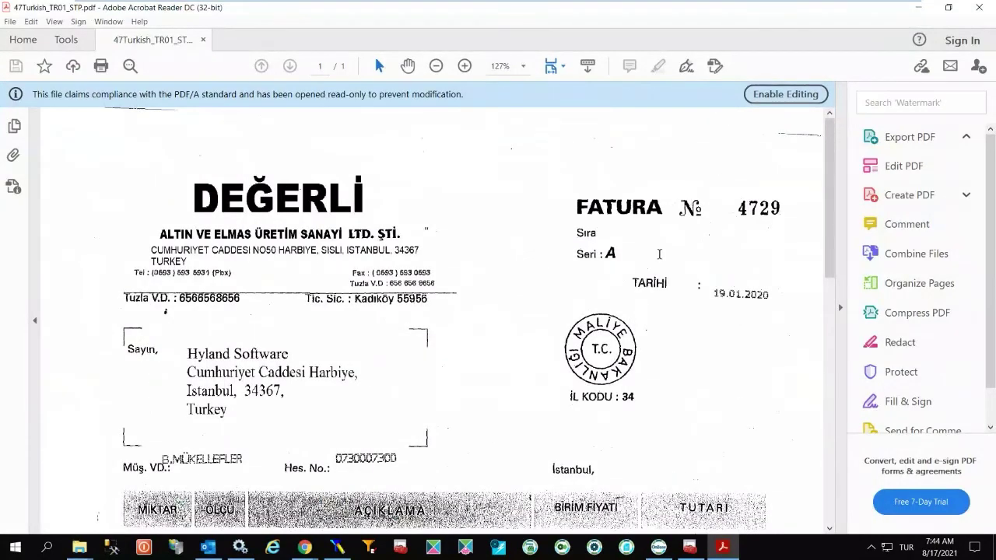
{"action": "scroll", "coordinate": [651, 275], "scroll_direction": "down", "scroll_amount": 1}
{"action": "scroll", "coordinate": [651, 275], "scroll_direction": "down", "scroll_amount": 3}
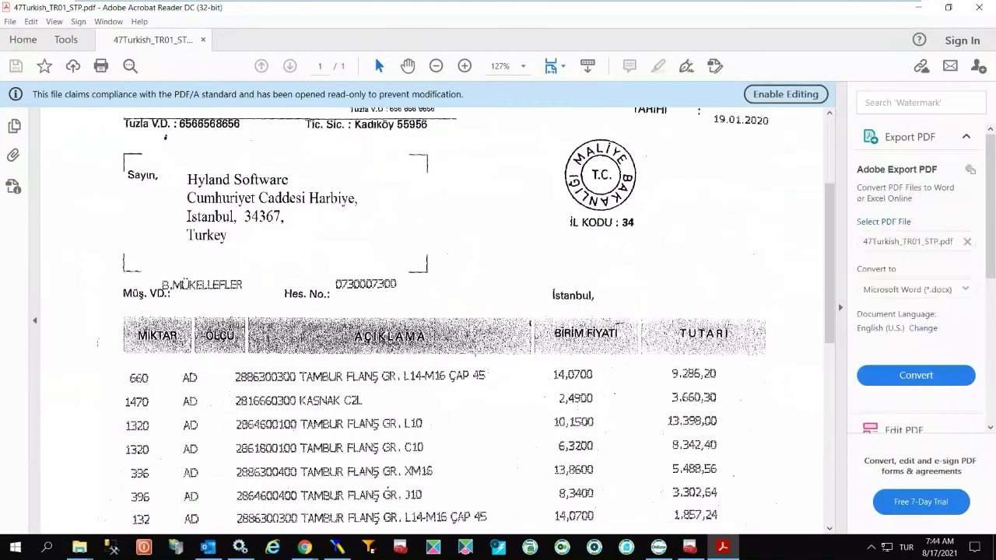
{"action": "scroll", "coordinate": [545, 319], "scroll_direction": "up", "scroll_amount": 3}
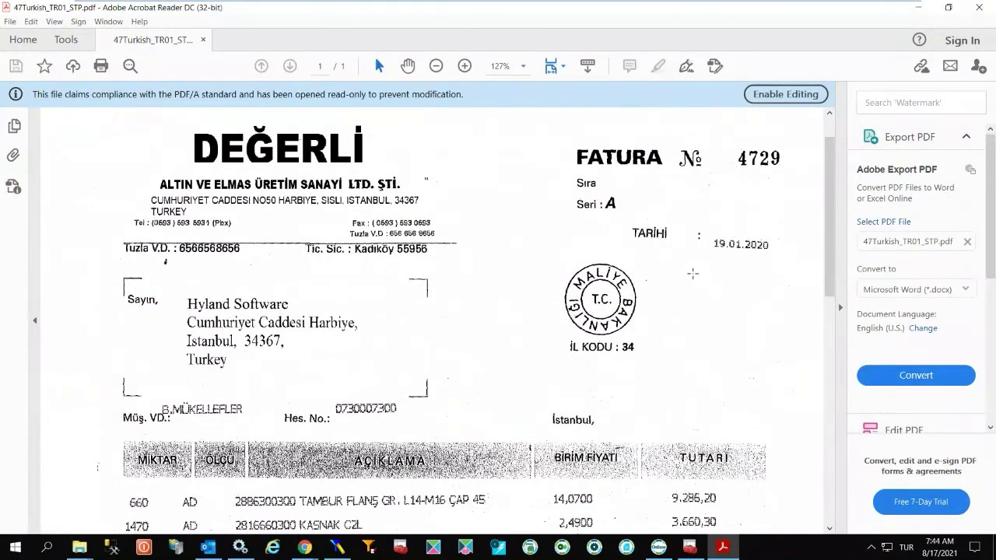
{"action": "scroll", "coordinate": [693, 273], "scroll_direction": "down", "scroll_amount": 4}
{"action": "left_click", "coordinate": [974, 7]}
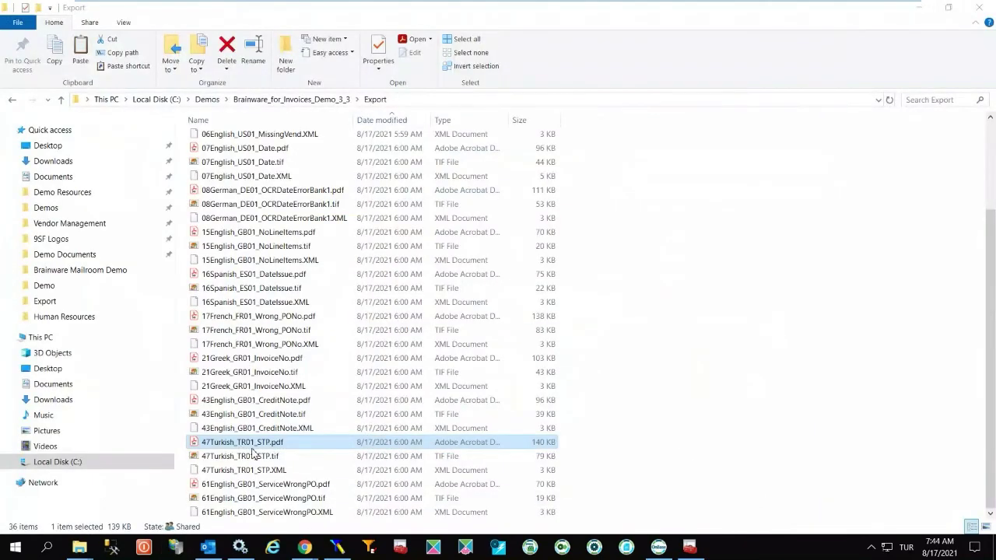
Open the exported 47Turkish_TR01_STP.tif in the image viewer and close it.
{"action": "double_click", "coordinate": [259, 457]}
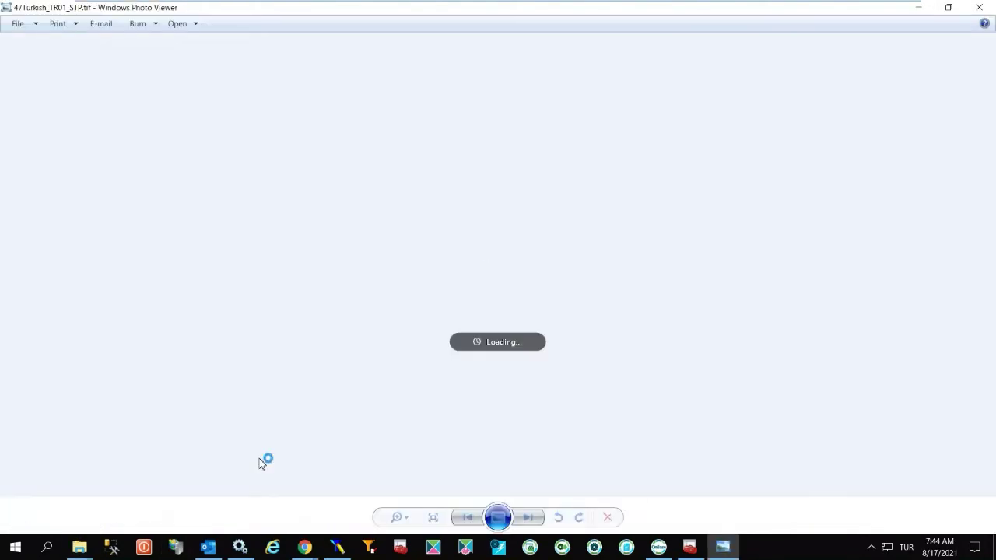
{"action": "left_click", "coordinate": [979, 7]}
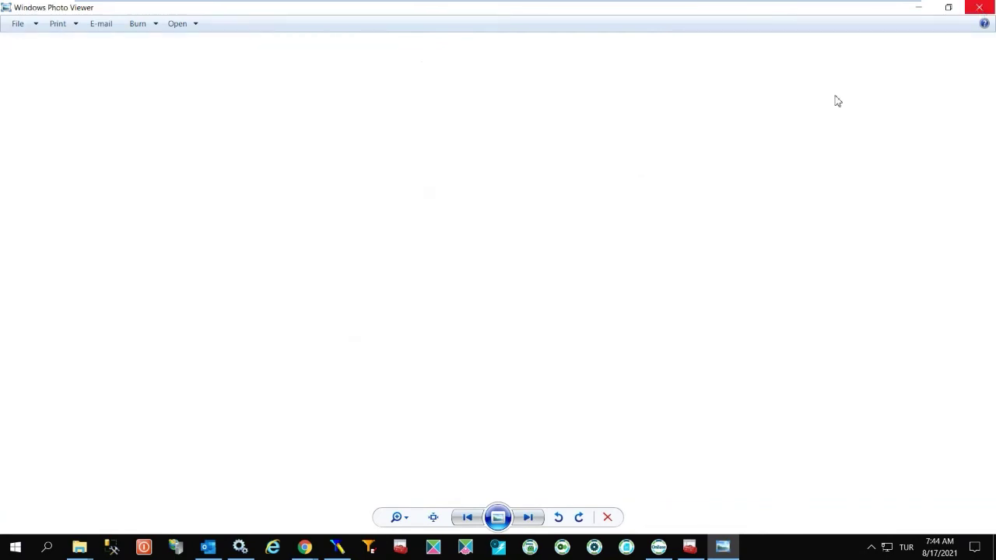
{"action": "left_click", "coordinate": [243, 472]}
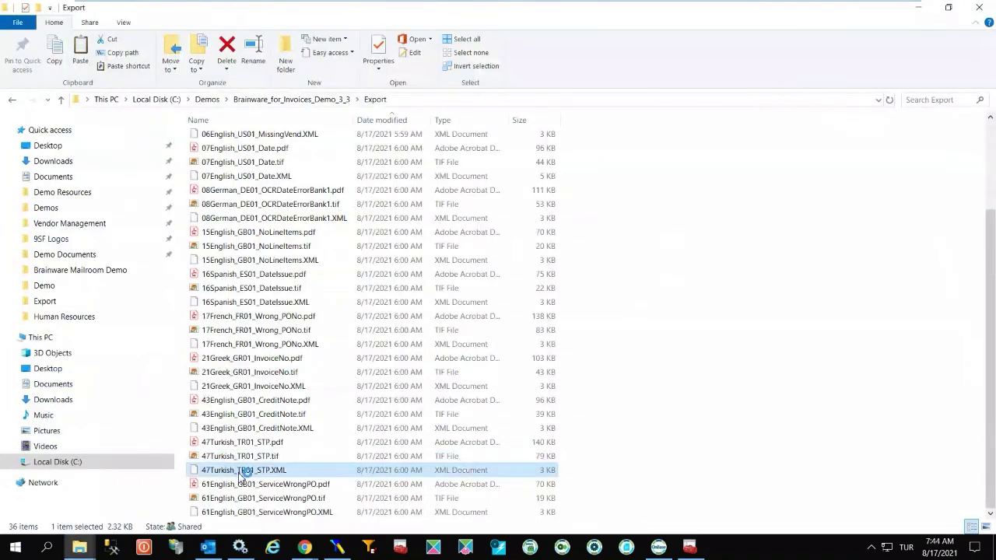
{"action": "double_click", "coordinate": [243, 471]}
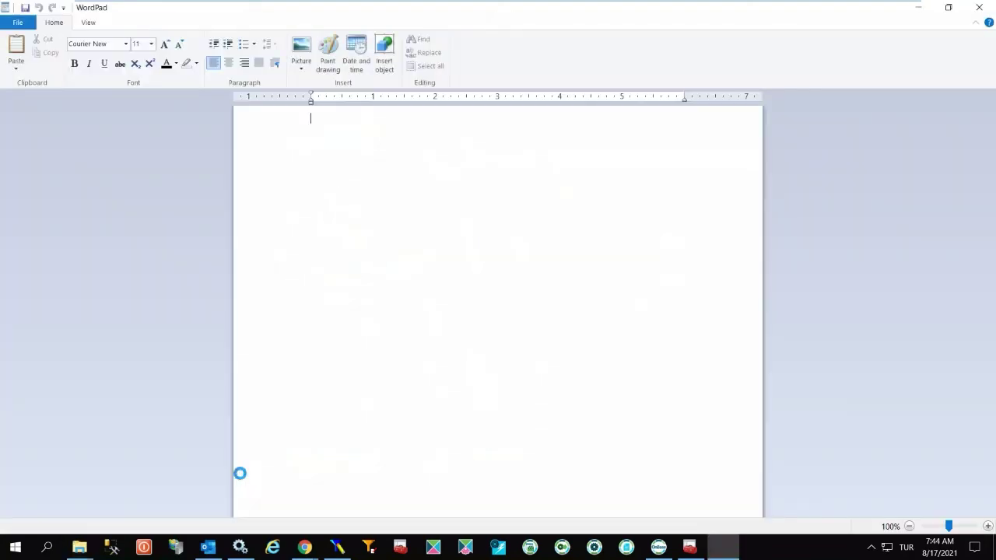
{"action": "left_click", "coordinate": [988, 8]}
Open 47Turkish_TR01_STP.XML in Notepad++, review the exported invoice header data and return to the Export folder.
{"action": "right_click", "coordinate": [270, 474]}
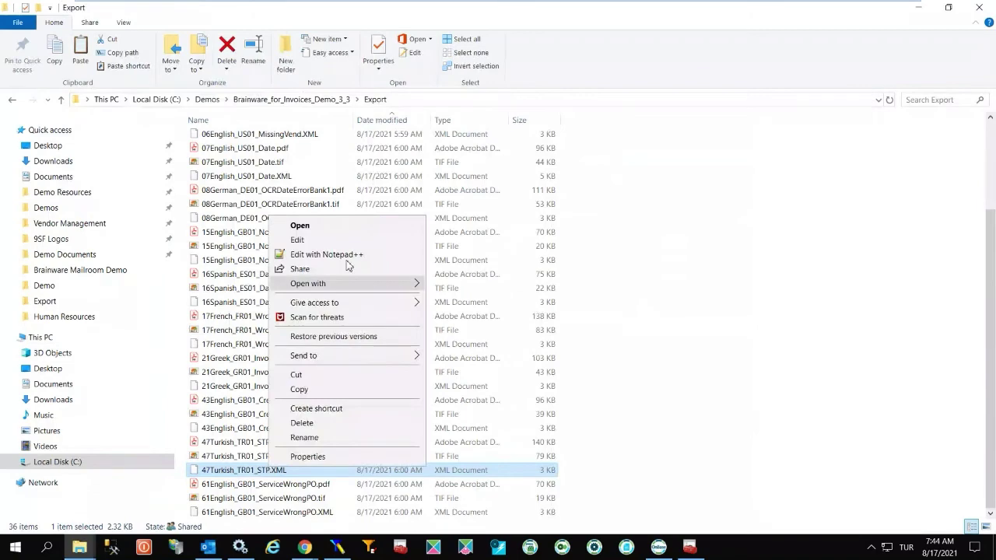
{"action": "left_click", "coordinate": [345, 253]}
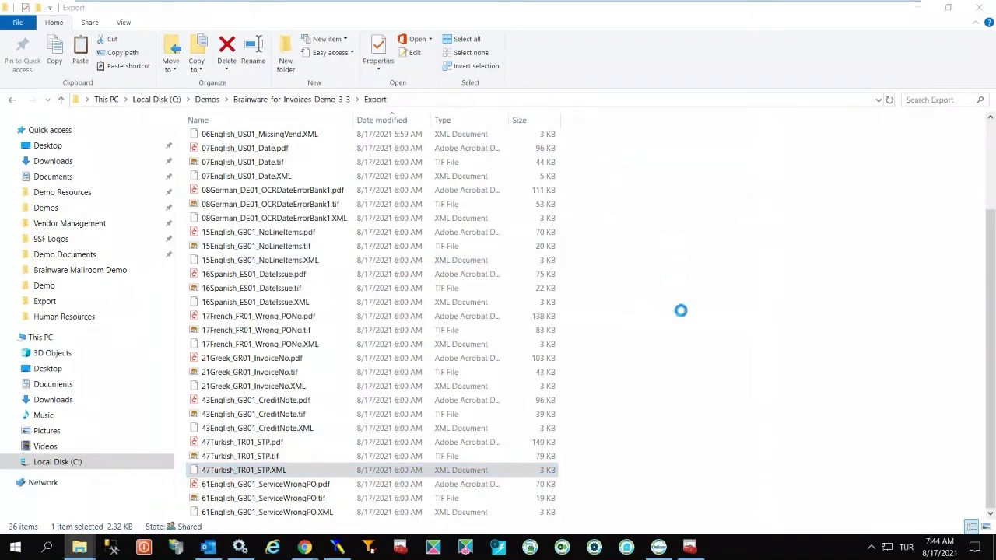
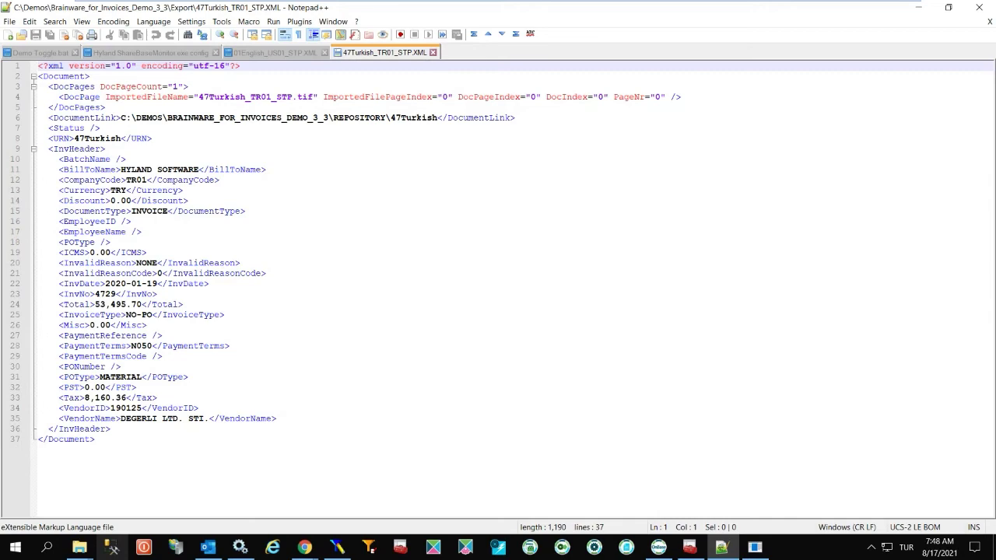
{"action": "key", "text": "alt+Tab"}
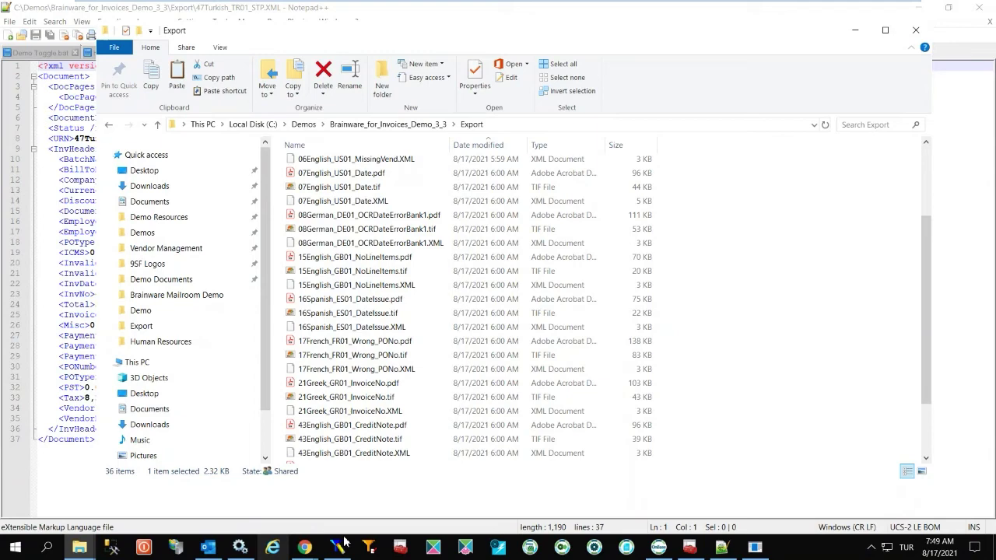
Switch to the Web Verifier to check the batch states, and return to File Explorer to review the exported files in the Export folder.
{"action": "left_click", "coordinate": [304, 547]}
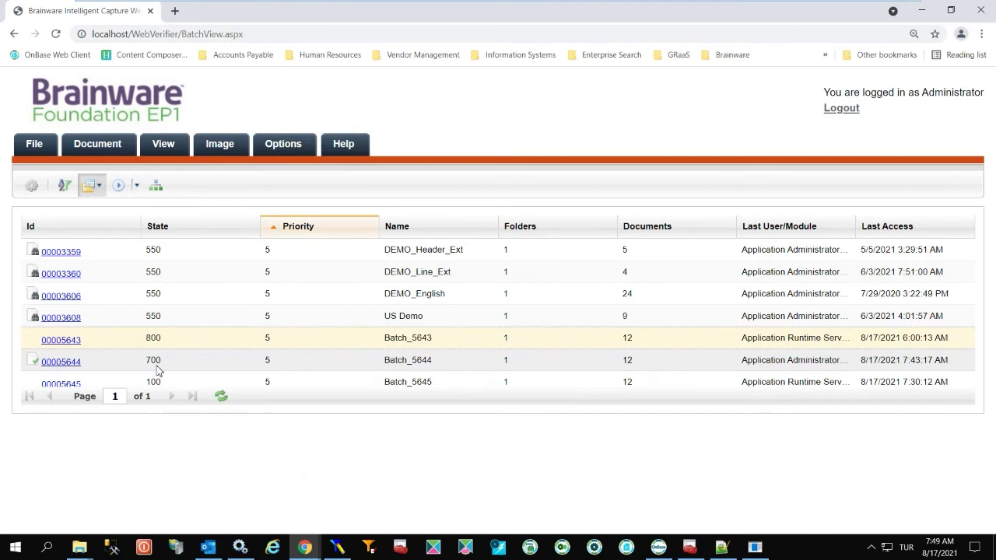
{"action": "left_click", "coordinate": [926, 15]}
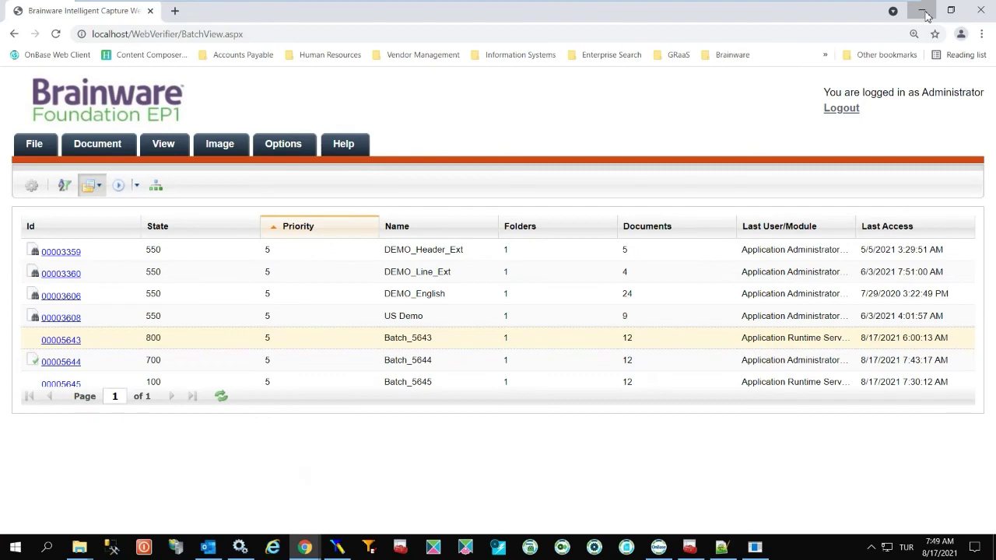
{"action": "left_click", "coordinate": [926, 15]}
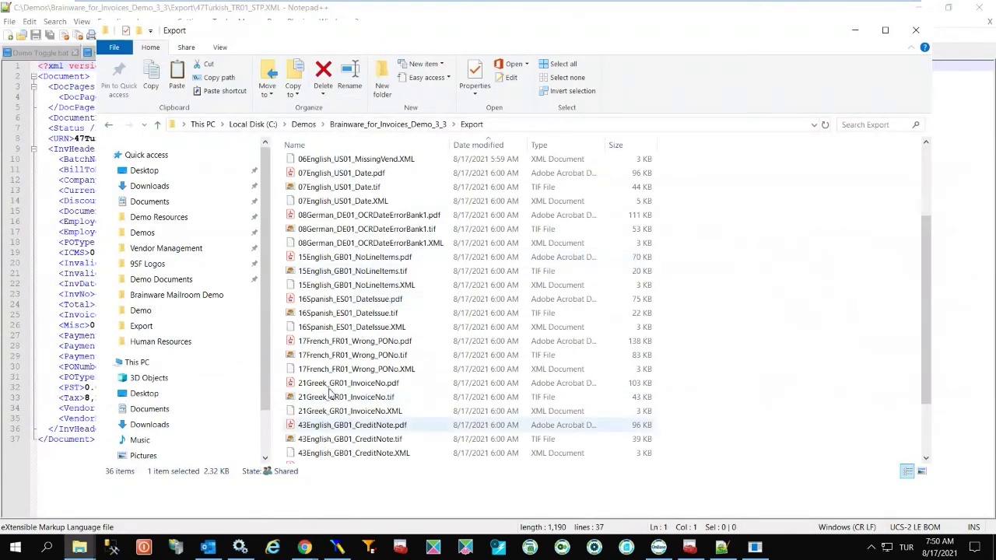
{"action": "double_click", "coordinate": [263, 39]}
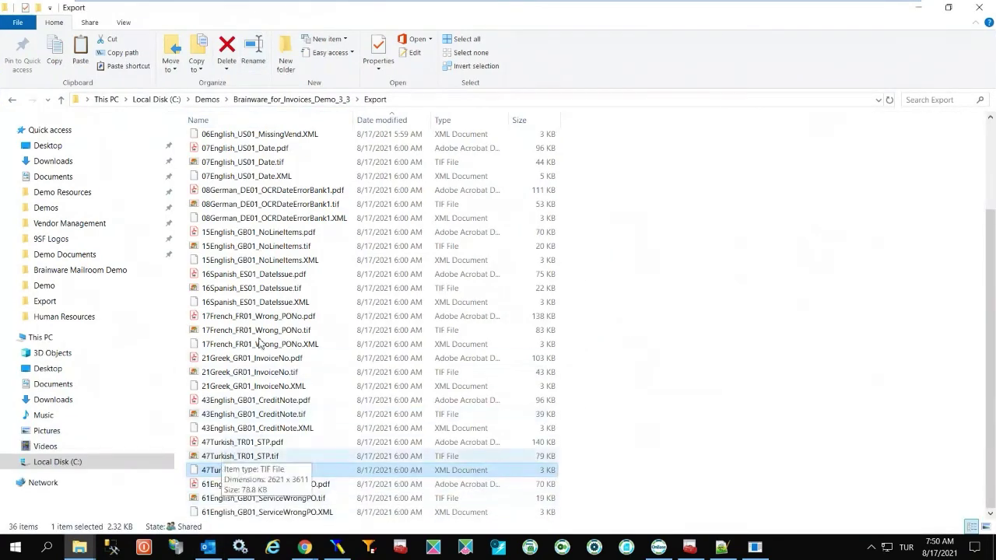
{"action": "scroll", "coordinate": [280, 287], "scroll_direction": "up", "scroll_amount": 3}
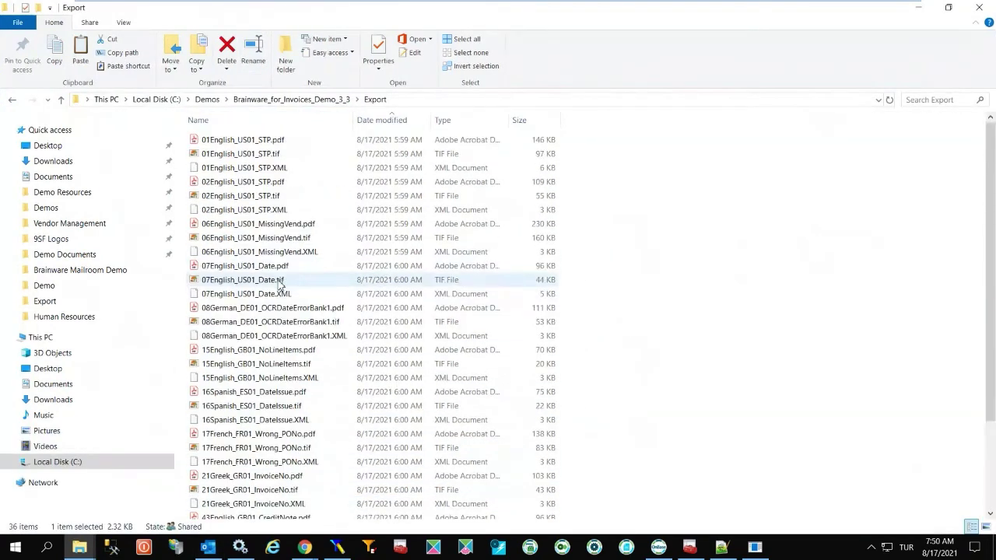
Open the exported 01English_US01_STP.tif and 01English_US01_STP.pdf one after the other, review the invoice image, and close each file.
{"action": "double_click", "coordinate": [277, 155]}
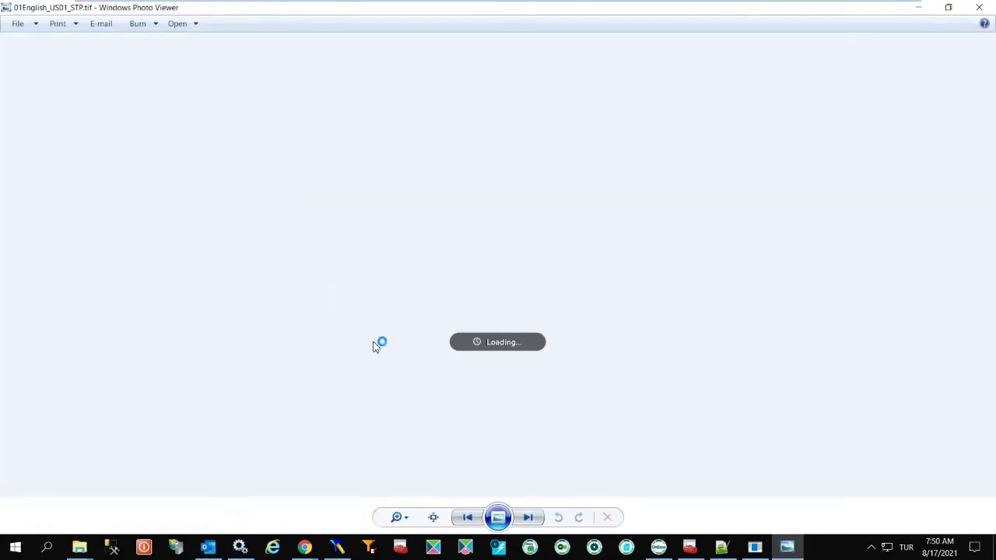
{"action": "left_click", "coordinate": [979, 7]}
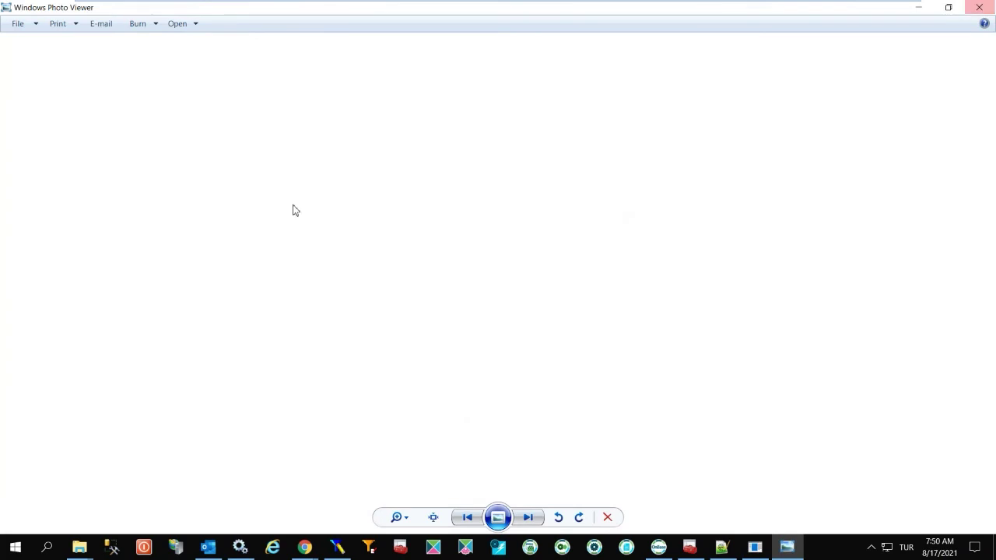
{"action": "double_click", "coordinate": [241, 144]}
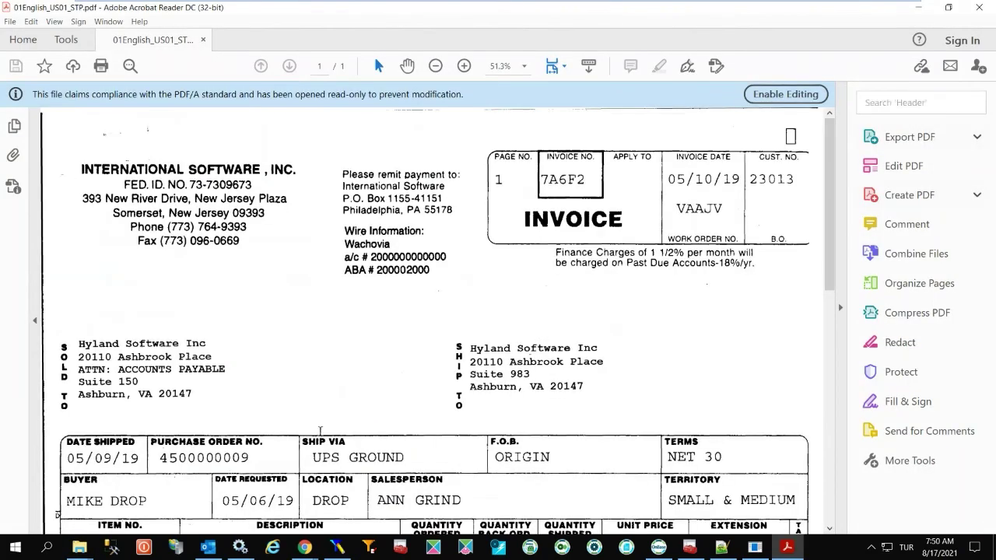
{"action": "scroll", "coordinate": [239, 172], "scroll_direction": "down", "scroll_amount": 3}
{"action": "left_click", "coordinate": [979, 7]}
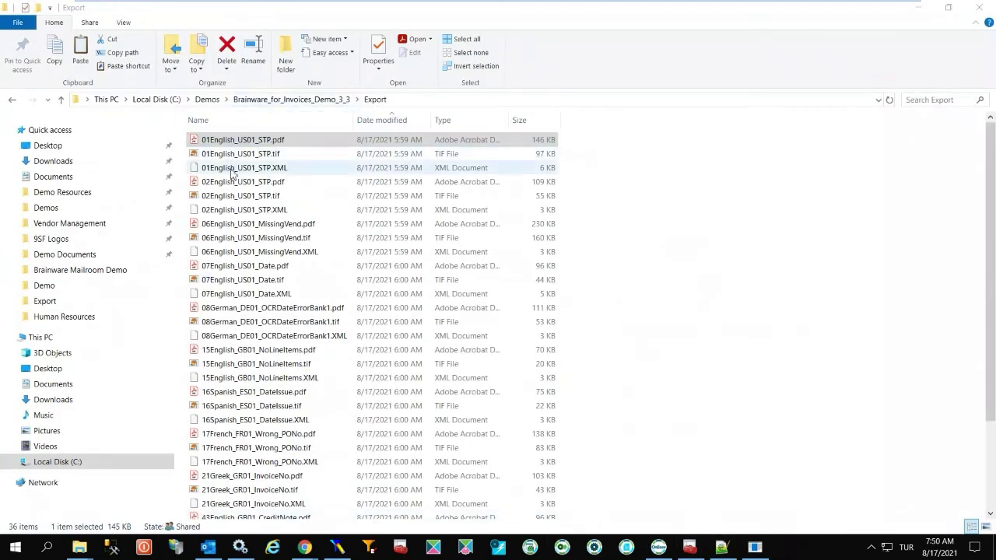
Open 01English_US01_STP.XML in Notepad++, review the exported invoice header and line items, and return to the Export folder.
{"action": "left_click", "coordinate": [233, 169]}
{"action": "right_click", "coordinate": [233, 168]}
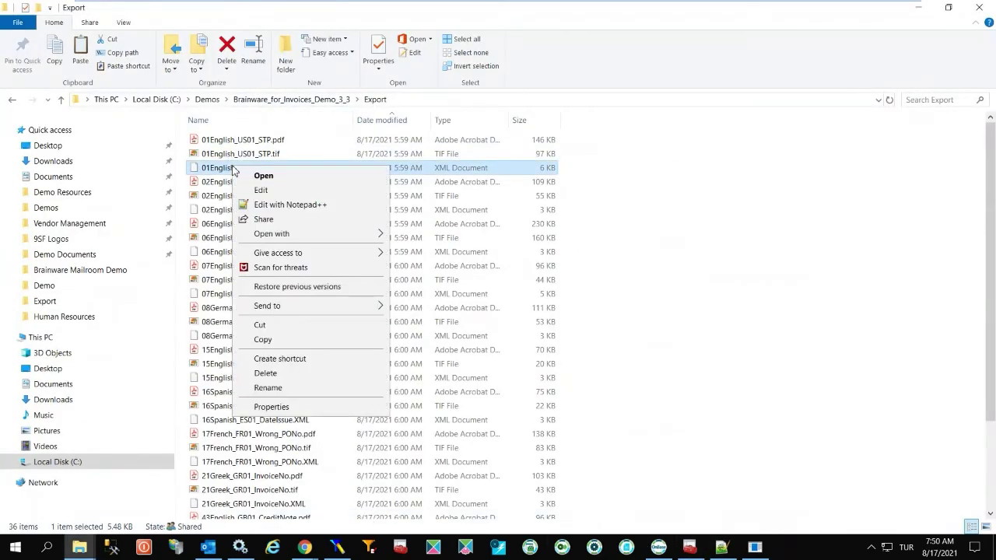
{"action": "left_click", "coordinate": [269, 206]}
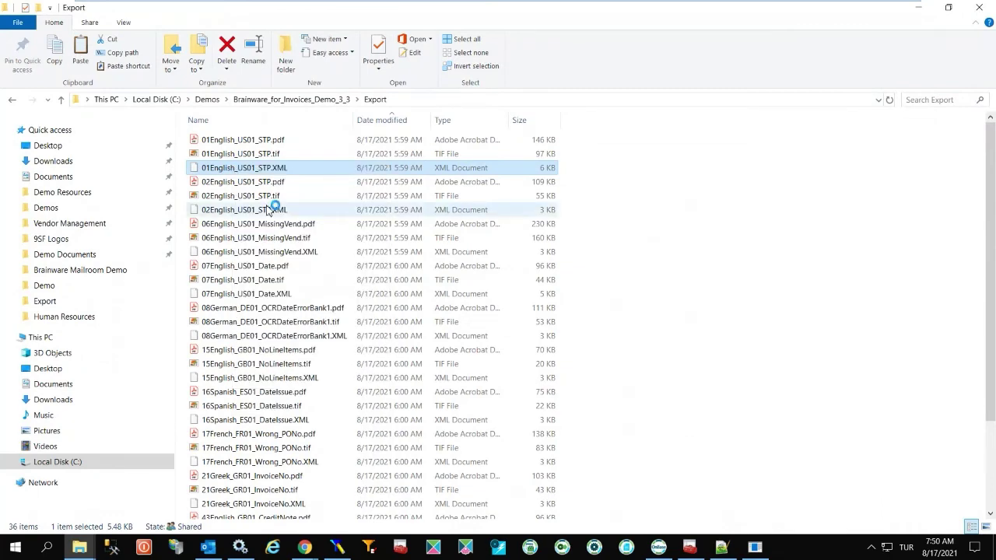
{"action": "scroll", "coordinate": [221, 320], "scroll_direction": "down", "scroll_amount": 1}
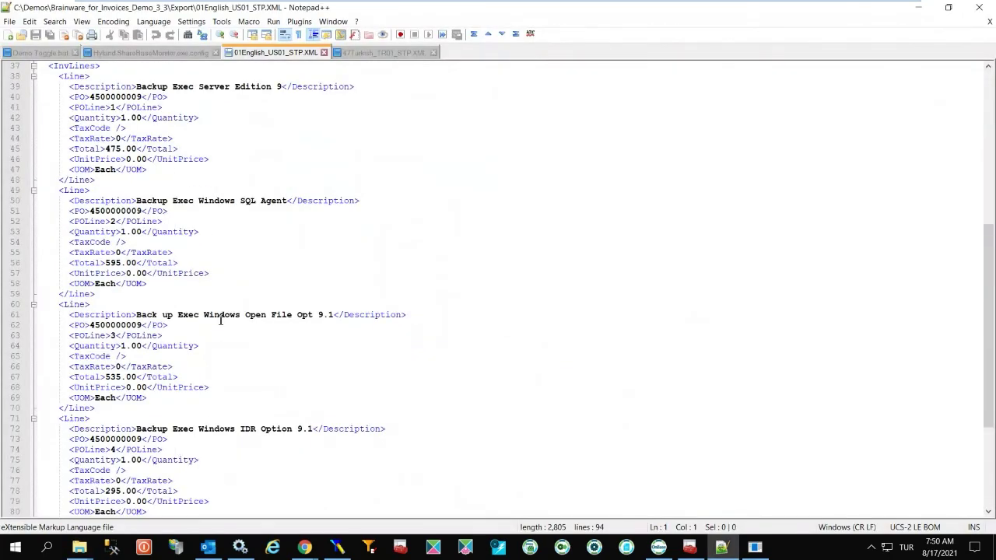
{"action": "scroll", "coordinate": [220, 320], "scroll_direction": "up", "scroll_amount": 6}
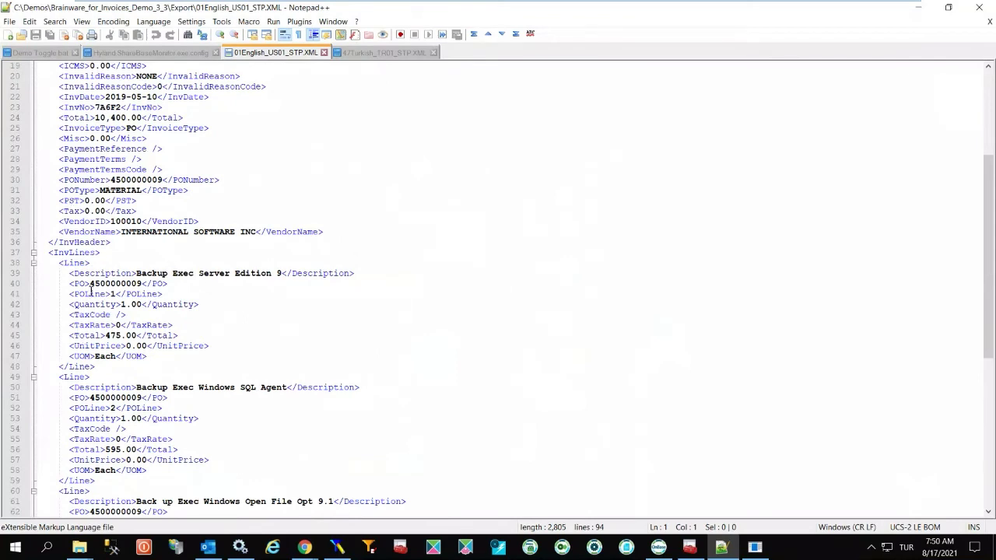
{"action": "scroll", "coordinate": [163, 401], "scroll_direction": "down", "scroll_amount": 2}
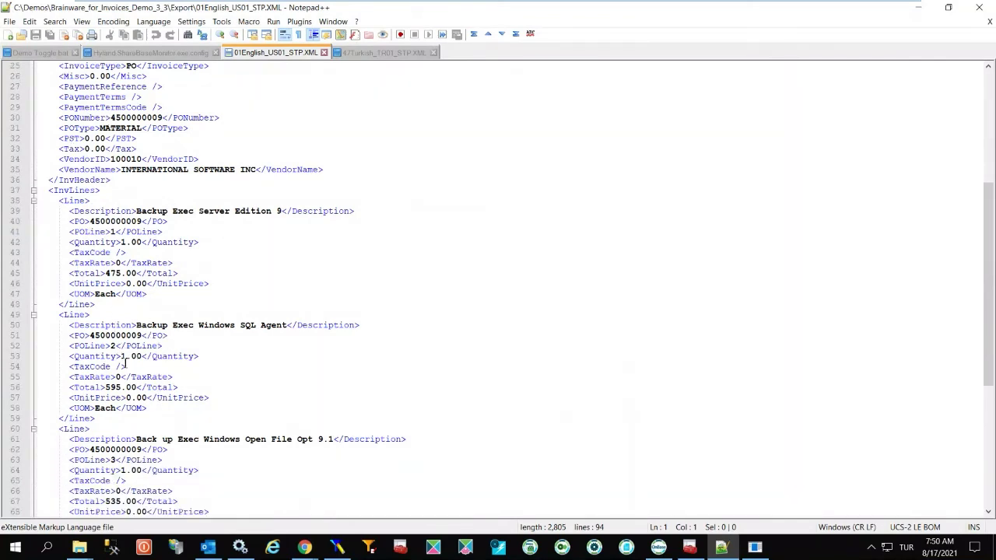
{"action": "scroll", "coordinate": [121, 354], "scroll_direction": "down", "scroll_amount": 3}
{"action": "scroll", "coordinate": [185, 408], "scroll_direction": "down", "scroll_amount": 6}
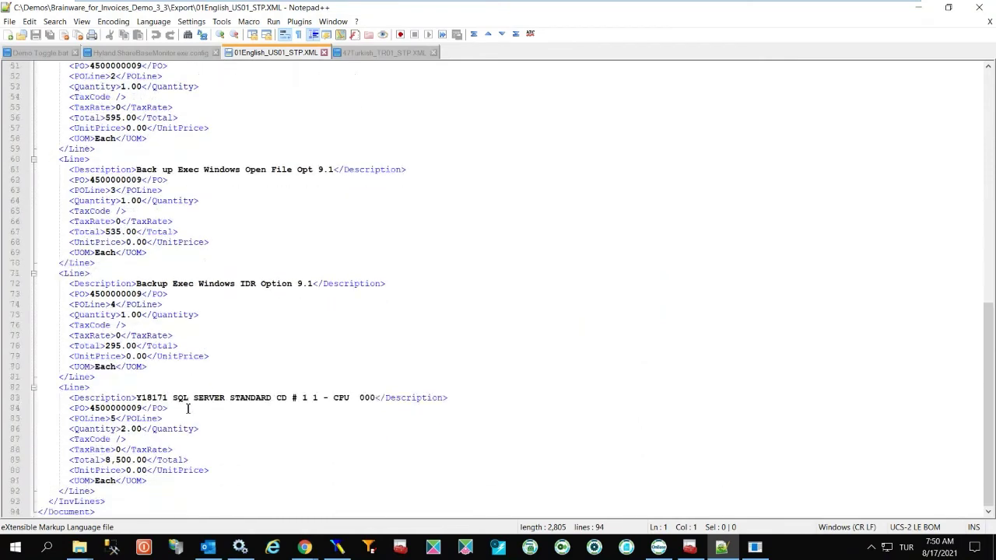
{"action": "left_click", "coordinate": [919, 9]}
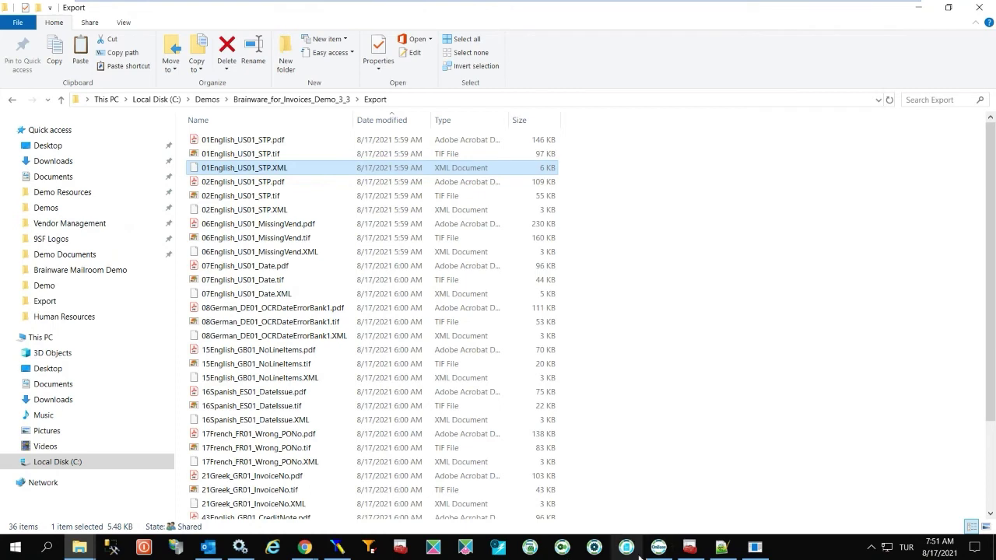
Switch to OnBase, open Workflow, and display the Starbucks Coffee Company invoice from the Invoice Approval queue.
{"action": "mouse_move", "coordinate": [658, 547]}
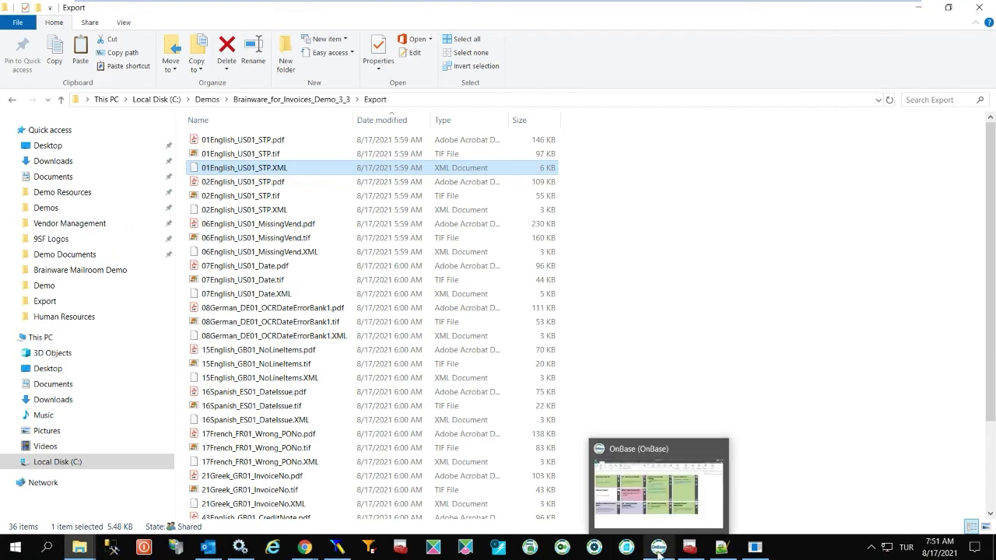
{"action": "left_click", "coordinate": [690, 455]}
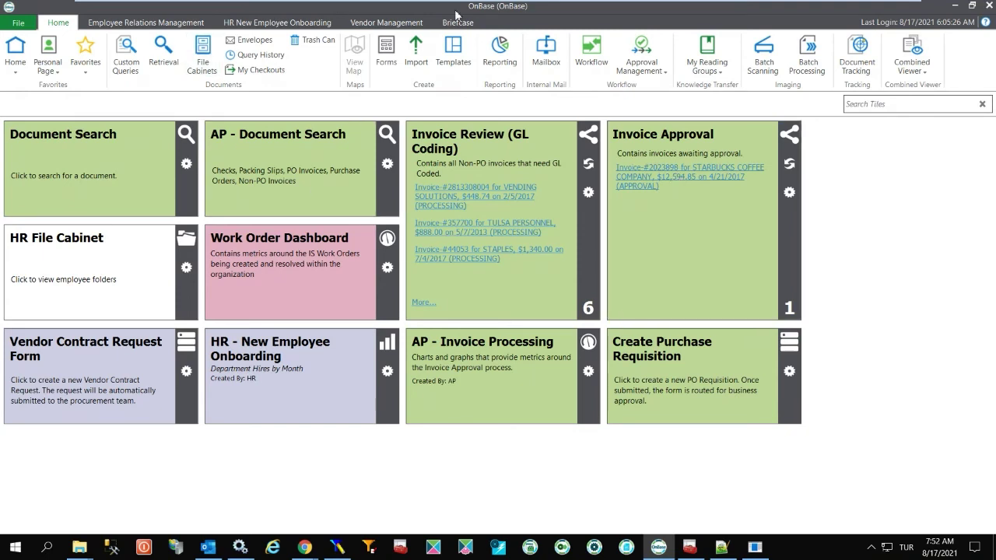
{"action": "left_click", "coordinate": [593, 53]}
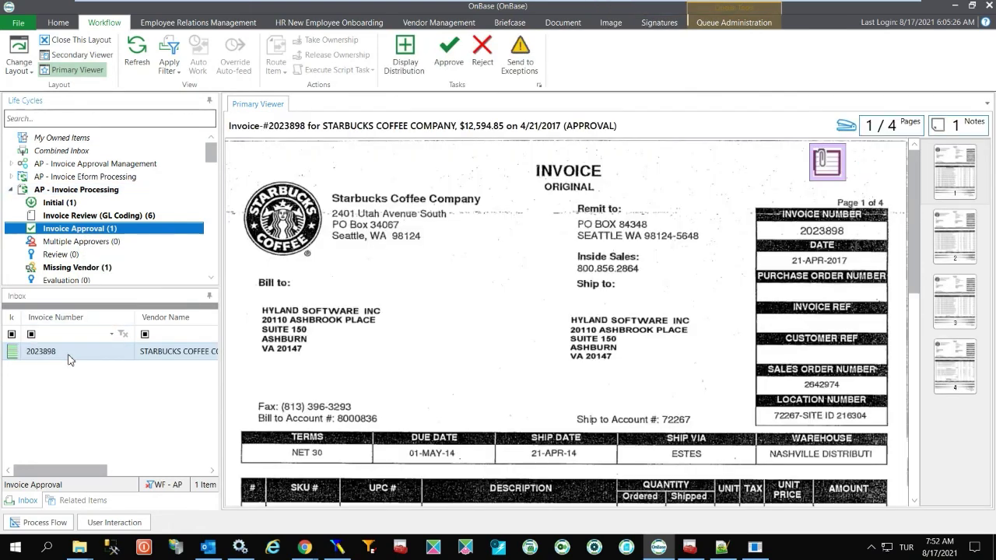
{"action": "left_click", "coordinate": [32, 352]}
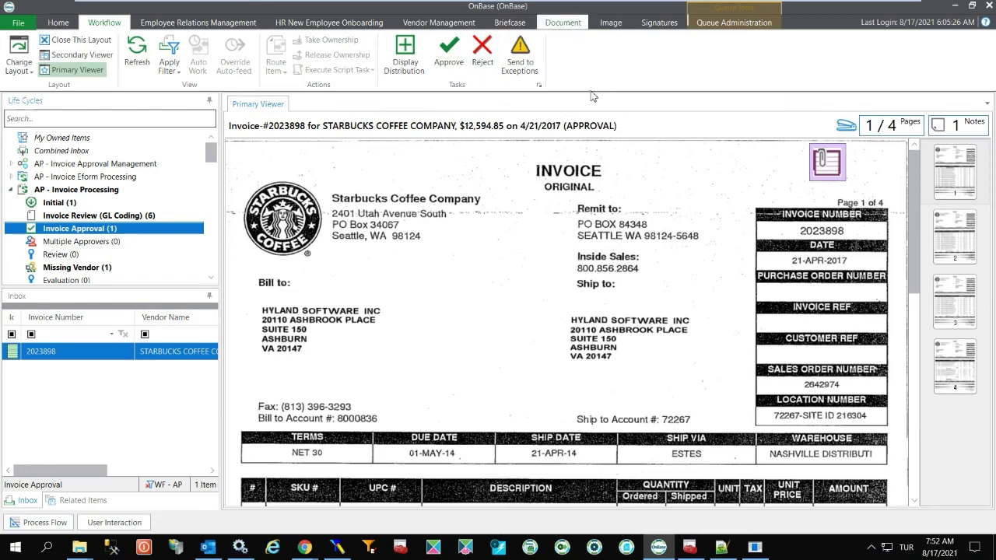
Review the Starbucks invoice's keywords, notes, cross-references and discussions in the document information, and return to its keywords.
{"action": "left_click", "coordinate": [420, 119]}
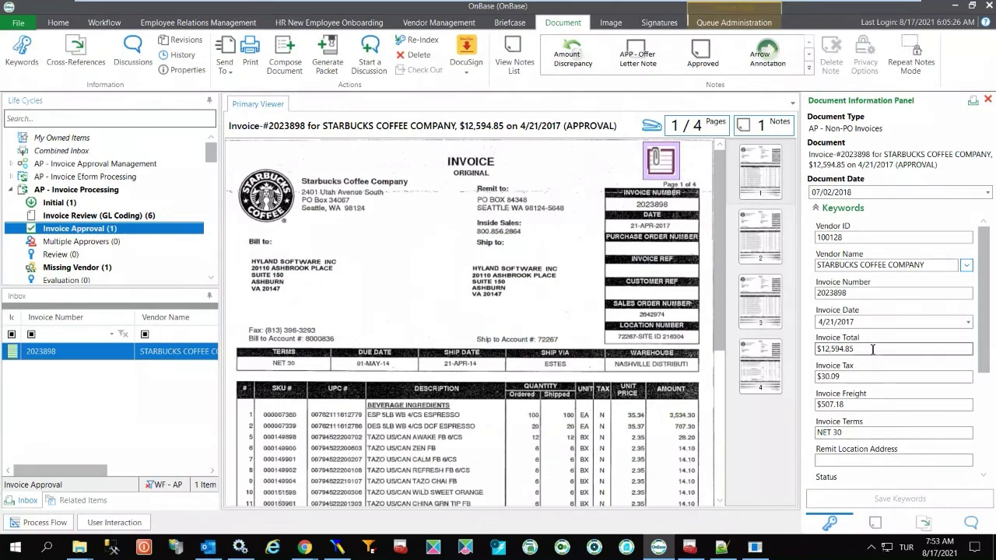
{"action": "scroll", "coordinate": [864, 312], "scroll_direction": "down", "scroll_amount": 4}
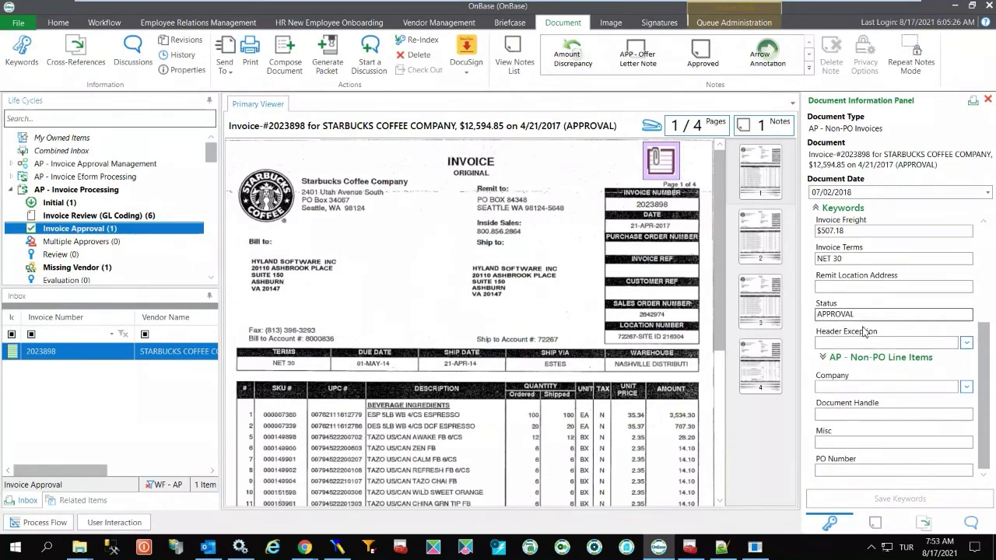
{"action": "left_click", "coordinate": [868, 526]}
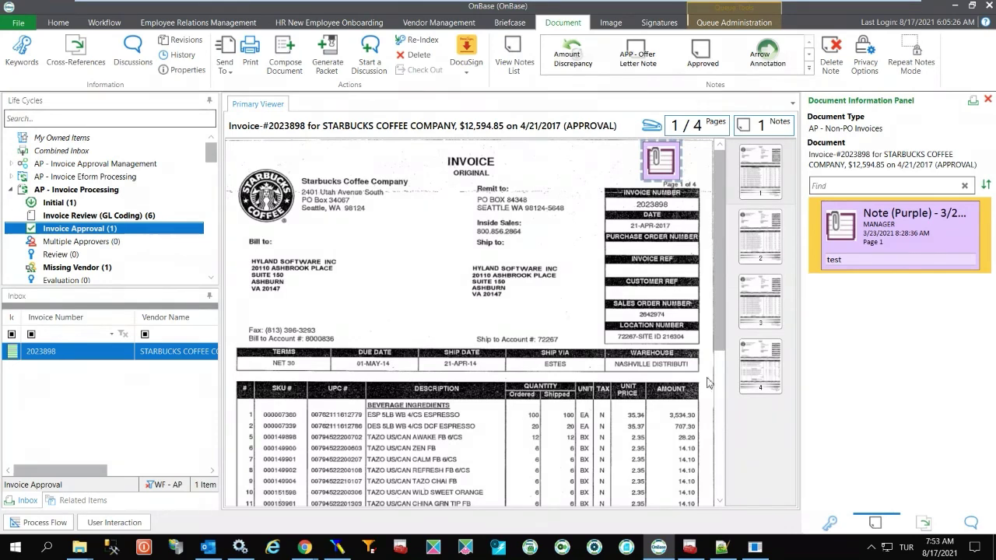
{"action": "left_click", "coordinate": [924, 524]}
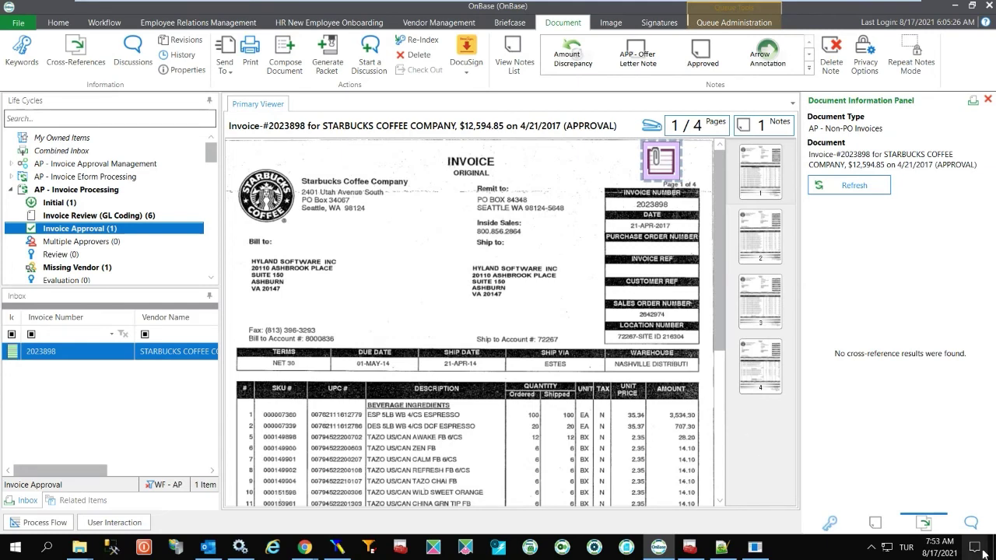
{"action": "left_click", "coordinate": [969, 525]}
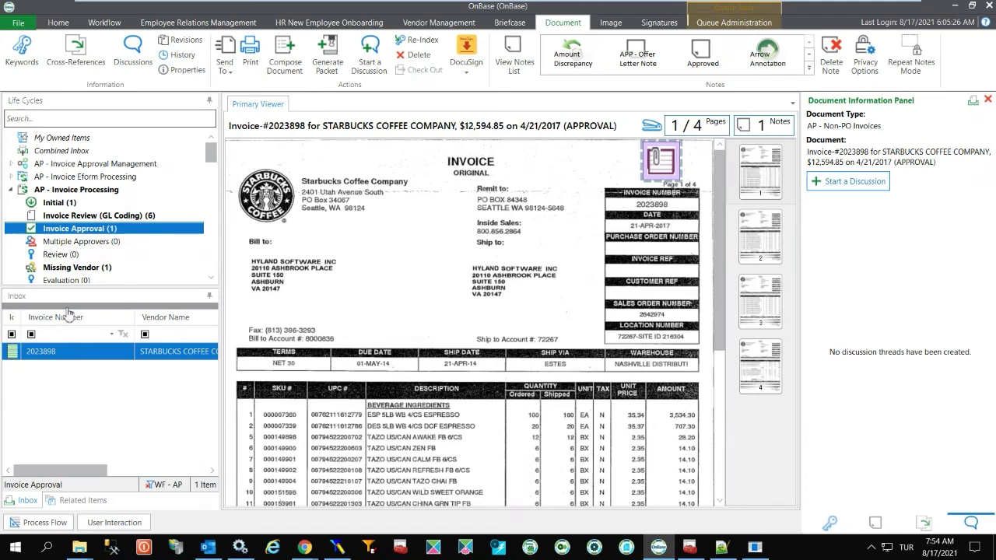
{"action": "left_click", "coordinate": [58, 23]}
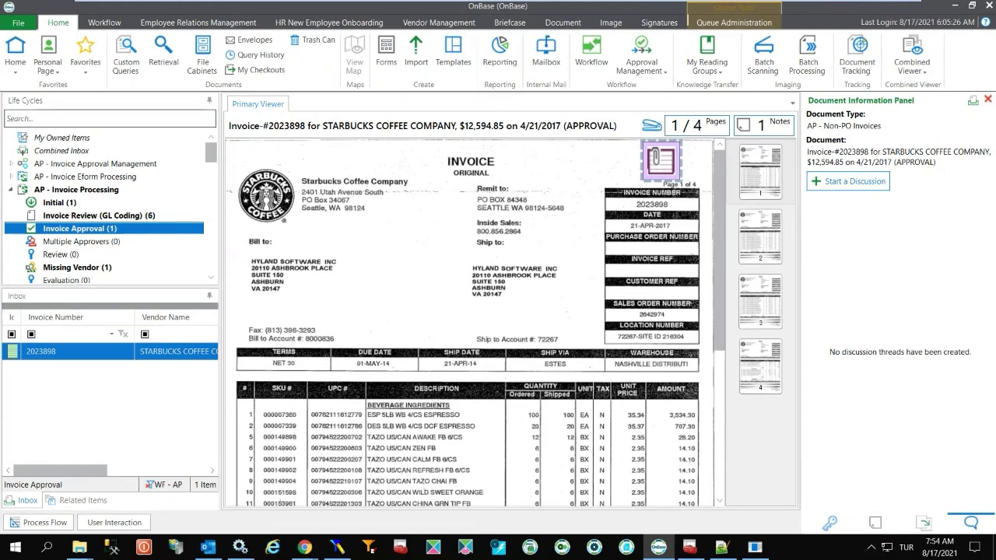
{"action": "left_click", "coordinate": [830, 522]}
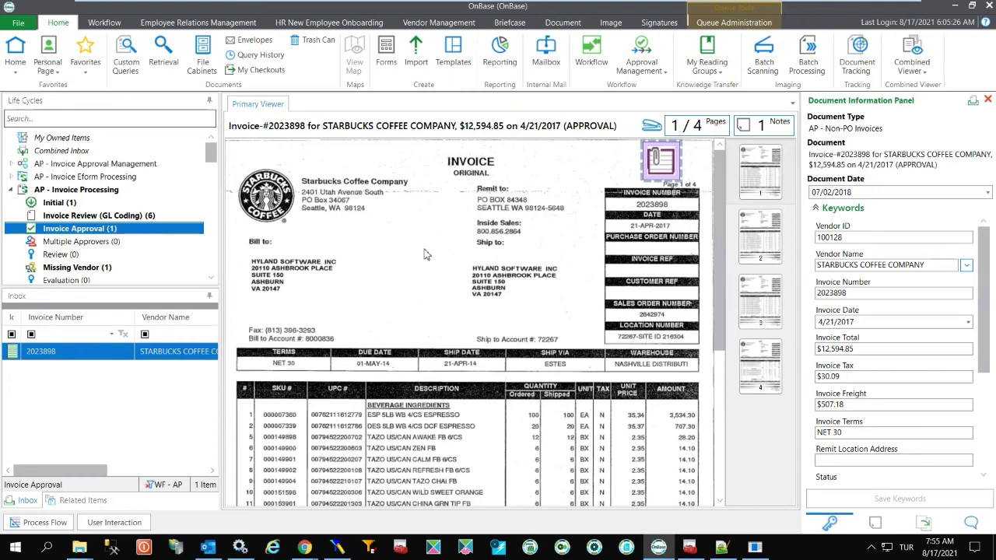
{"action": "left_click", "coordinate": [49, 527]}
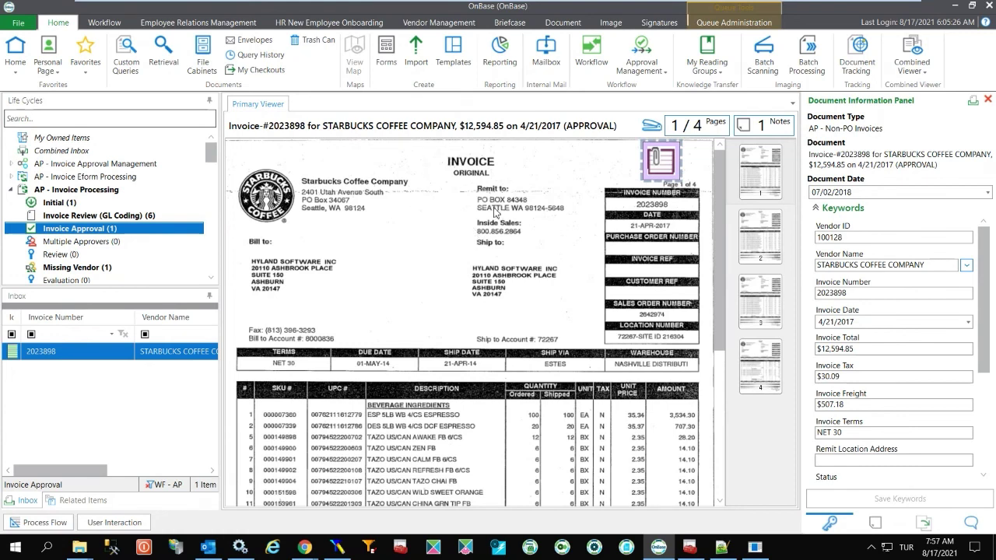
Open Reporting and display the AP - Invoice Processing dashboard from the Public Items.
{"action": "left_click", "coordinate": [499, 55]}
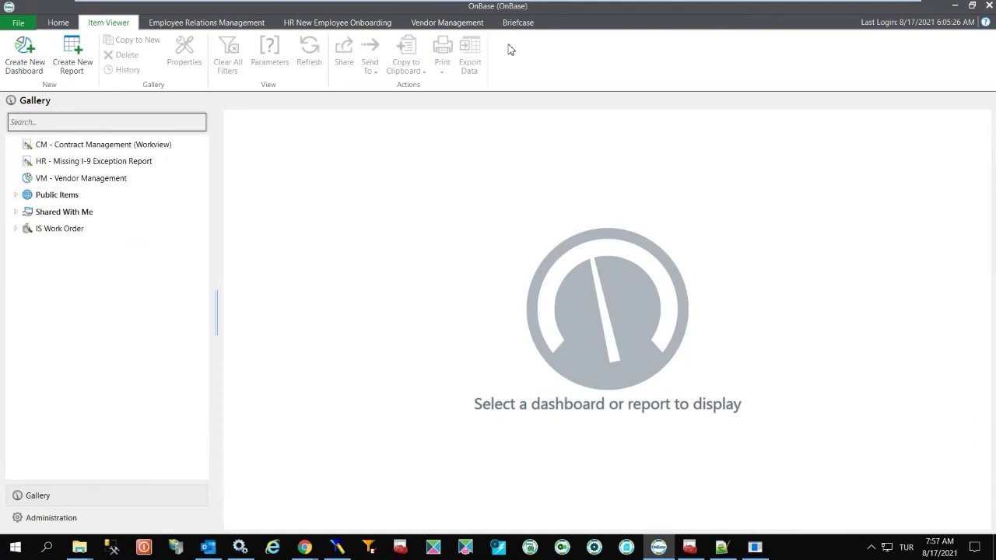
{"action": "left_click", "coordinate": [17, 214]}
{"action": "left_click", "coordinate": [24, 195]}
{"action": "left_click", "coordinate": [15, 194]}
{"action": "left_click", "coordinate": [78, 211]}
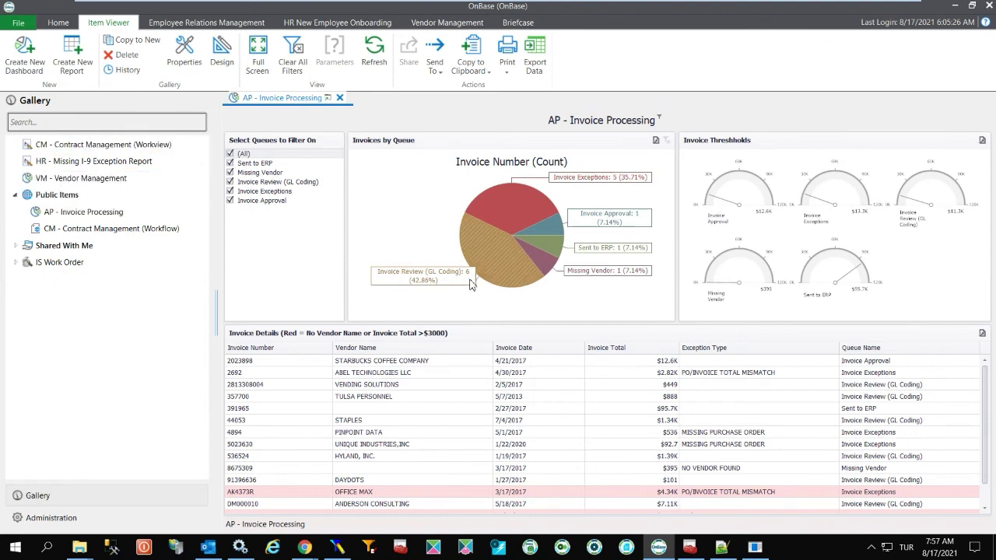
Examine the dashboard's invoices by queue and invoice details, open the DAYDOTS invoice to view its workflow tasks, and close it.
{"action": "mouse_move", "coordinate": [504, 257]}
{"action": "scroll", "coordinate": [676, 455], "scroll_direction": "down", "scroll_amount": 1}
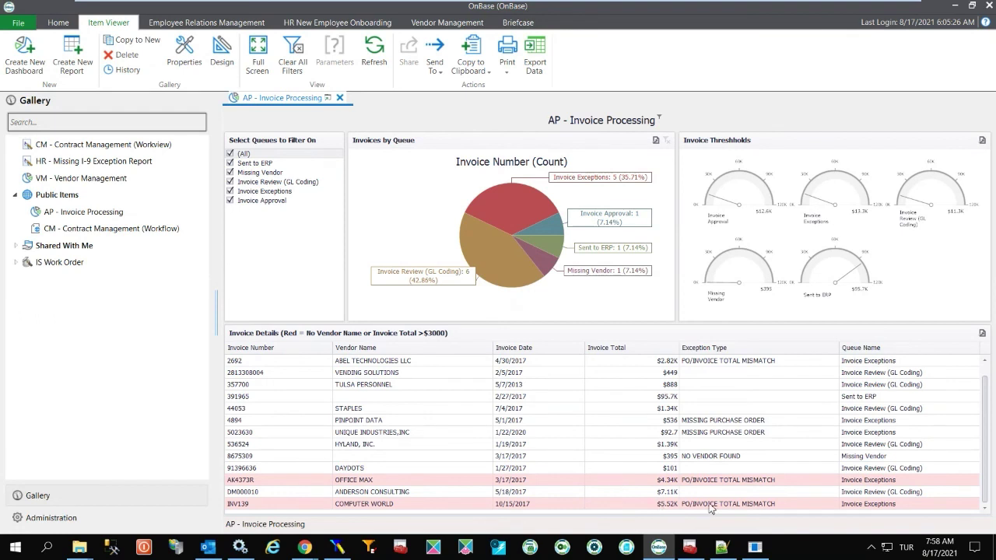
{"action": "left_click", "coordinate": [445, 483]}
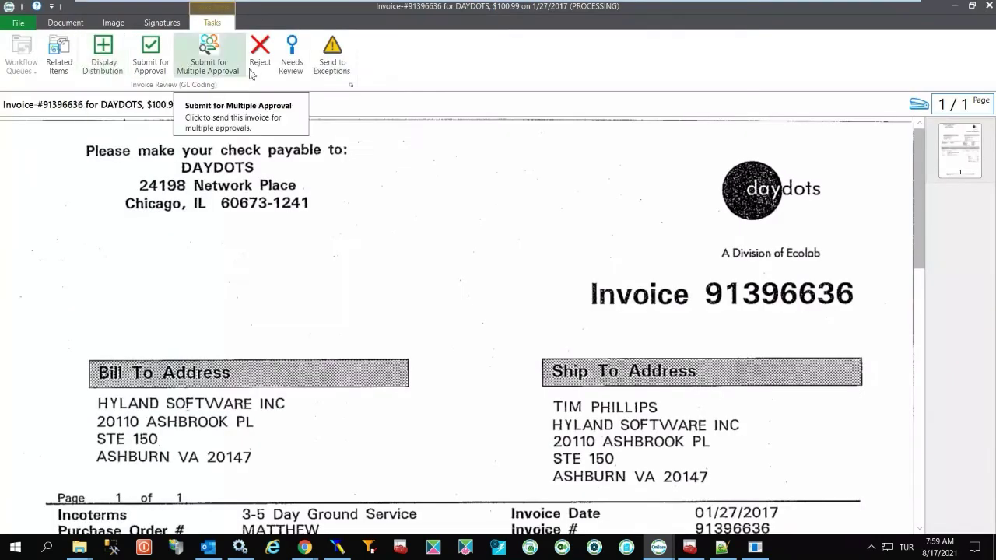
{"action": "left_click", "coordinate": [989, 6]}
Switch to Brainware Visibility in Chrome and display the Intelligent Capture Dashboard with Line Pairing.
{"action": "mouse_move", "coordinate": [307, 547]}
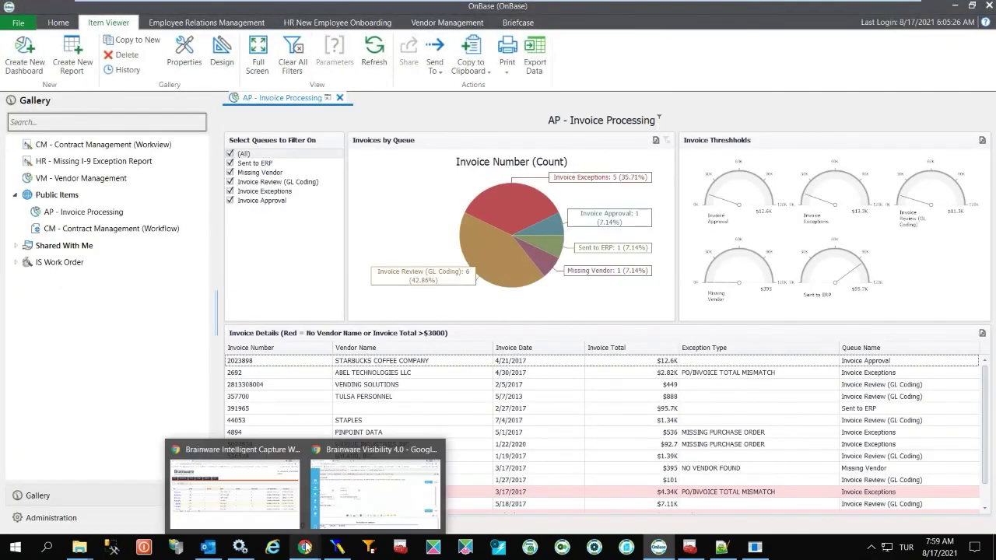
{"action": "left_click", "coordinate": [363, 499]}
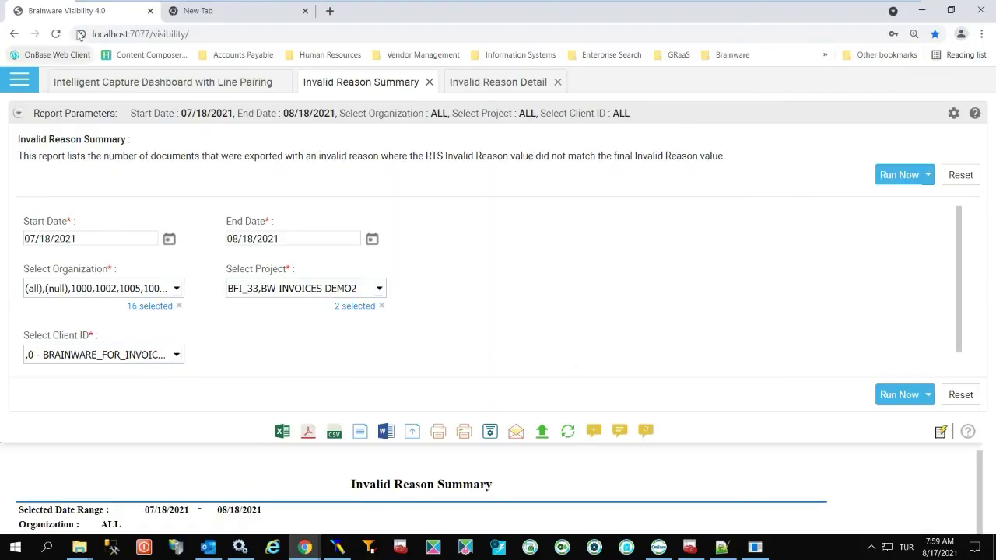
{"action": "left_click", "coordinate": [144, 82]}
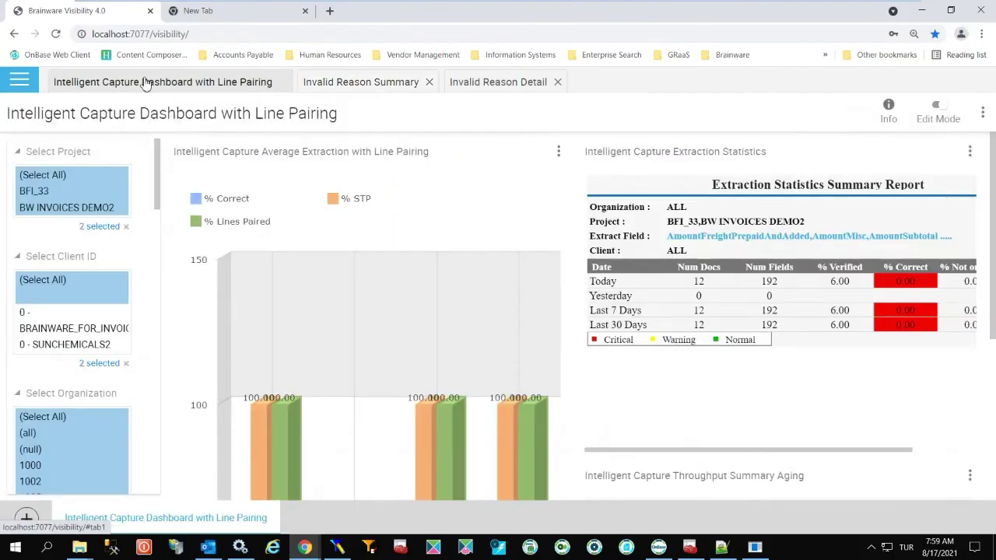